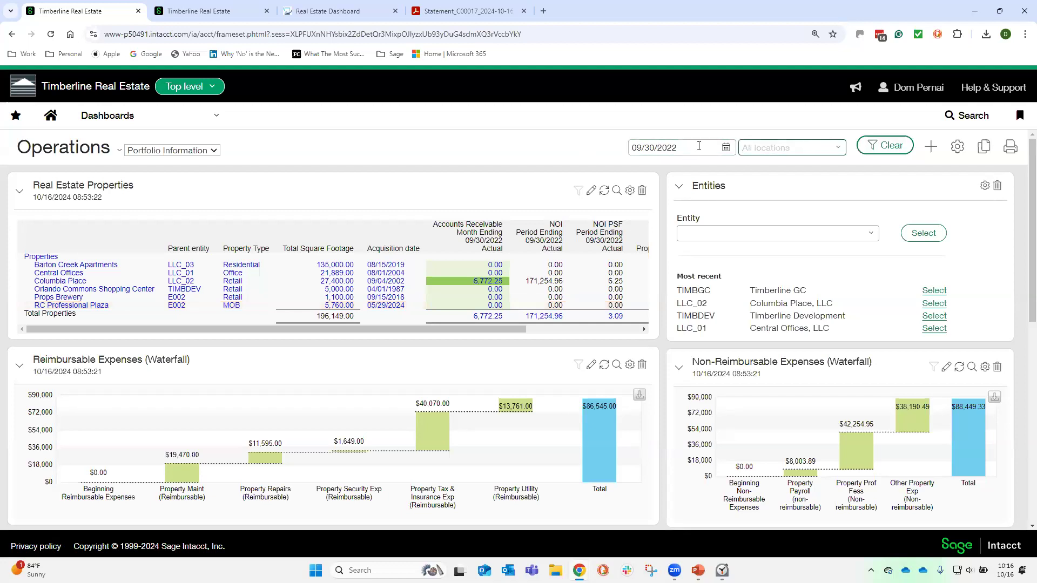
# - Examine the date and location filter options on the Operations dashboard without changing either filter
pyautogui.click(726, 149)
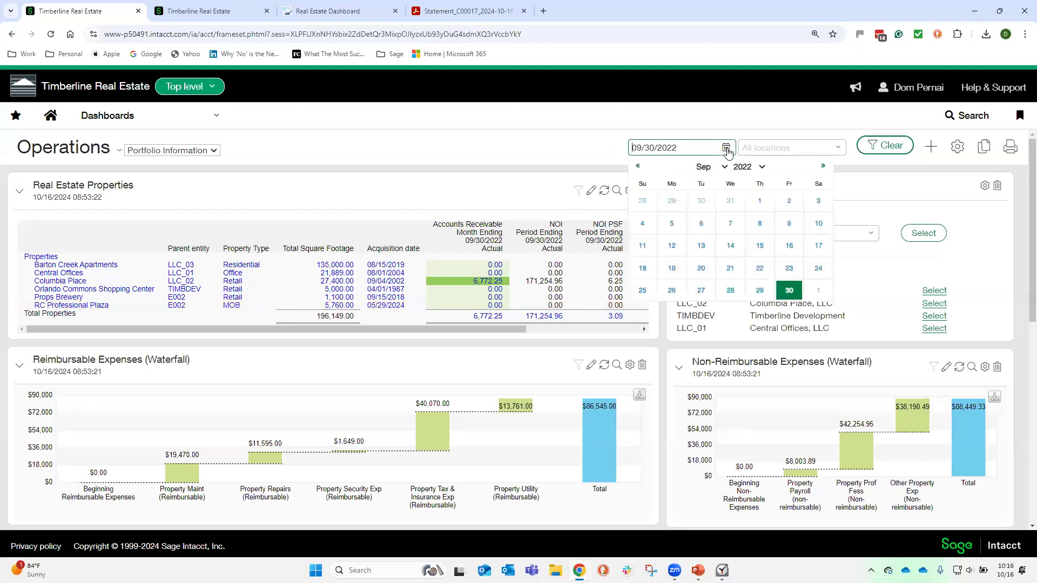
pyautogui.click(567, 151)
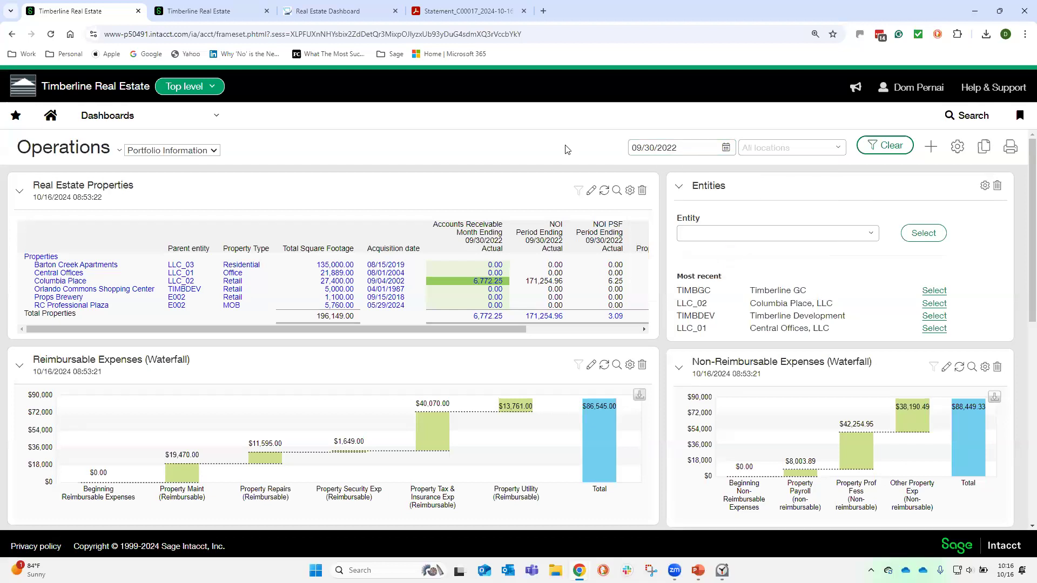
pyautogui.click(838, 151)
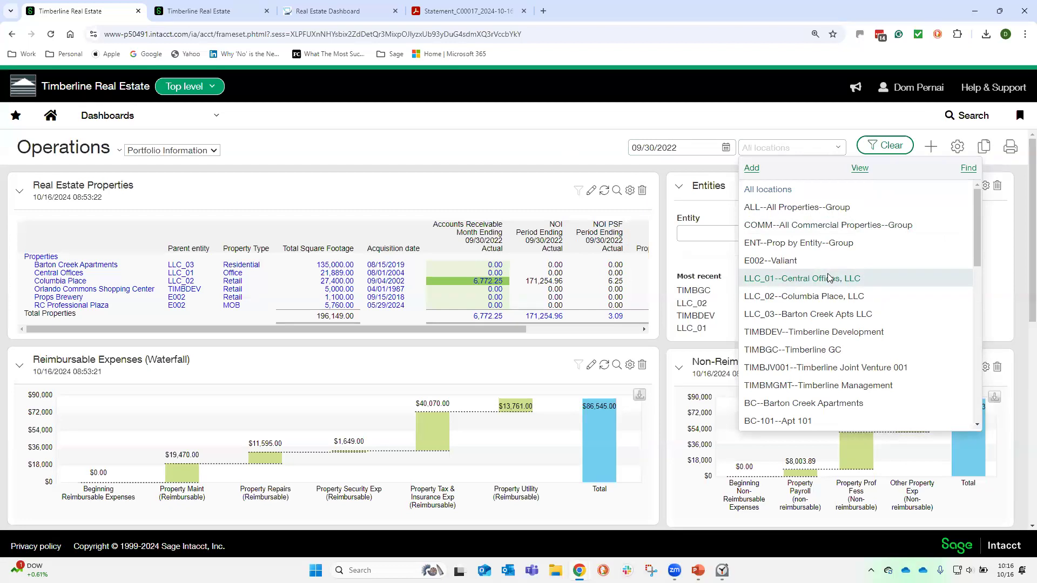
pyautogui.click(590, 147)
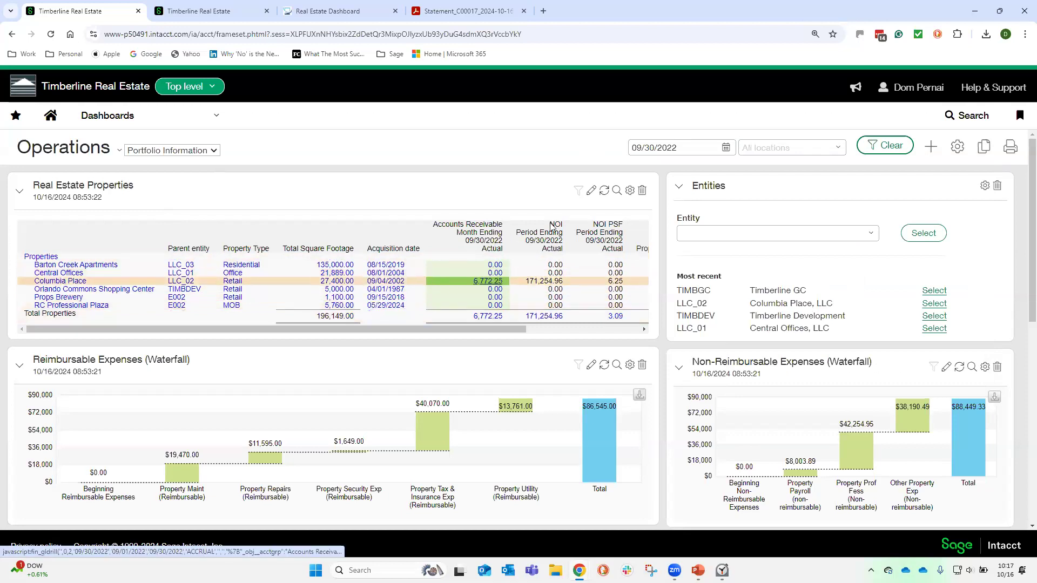
pyautogui.click(679, 149)
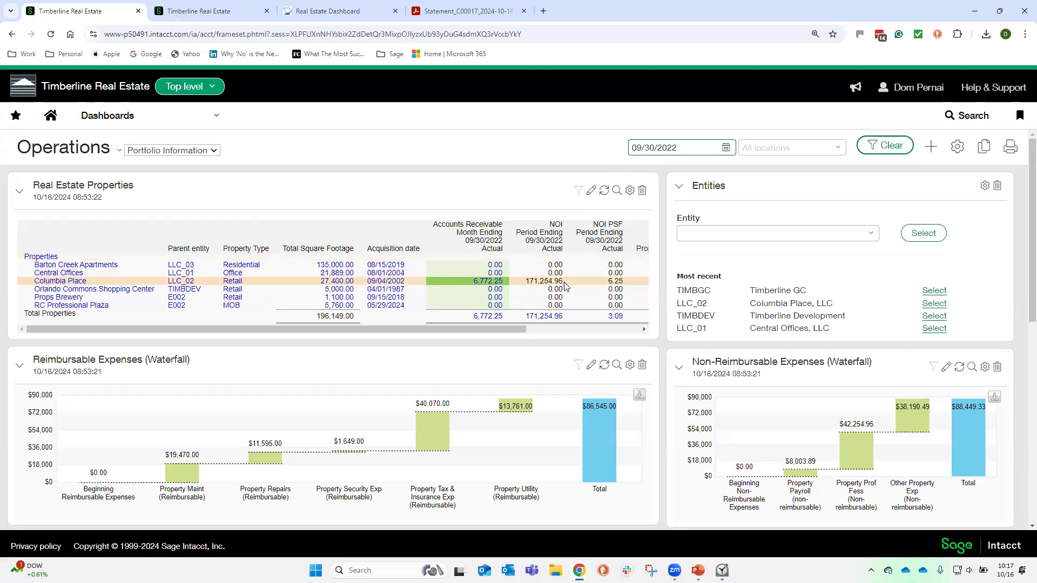
# - Examine Columbia Place's NOI PSF in the Real Estate Properties table and open its location record from the Property Tax Amount column
pyautogui.moveTo(607, 282); pyautogui.dragTo(630, 286)
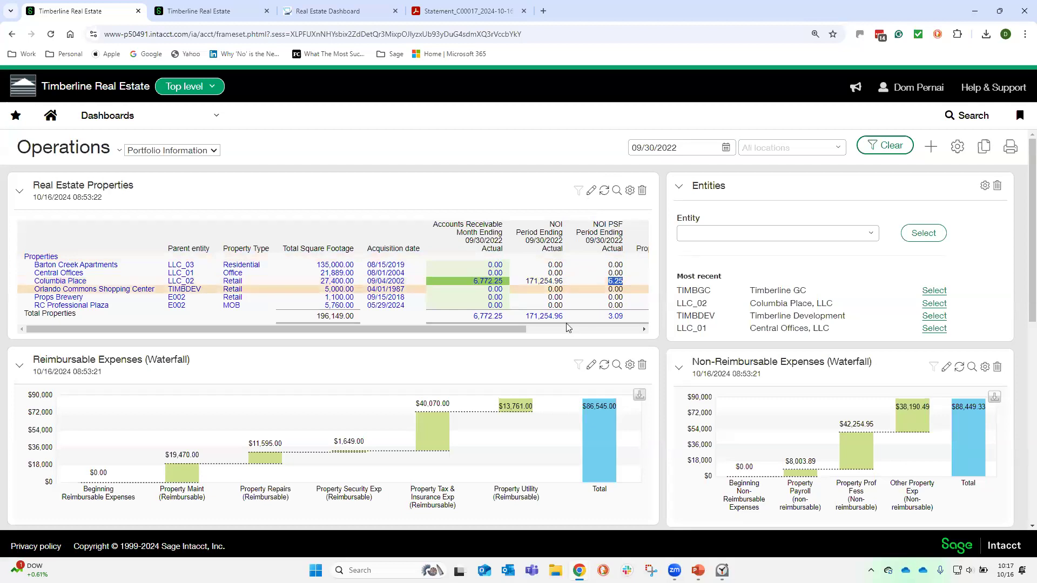
pyautogui.moveTo(528, 330); pyautogui.dragTo(635, 330)
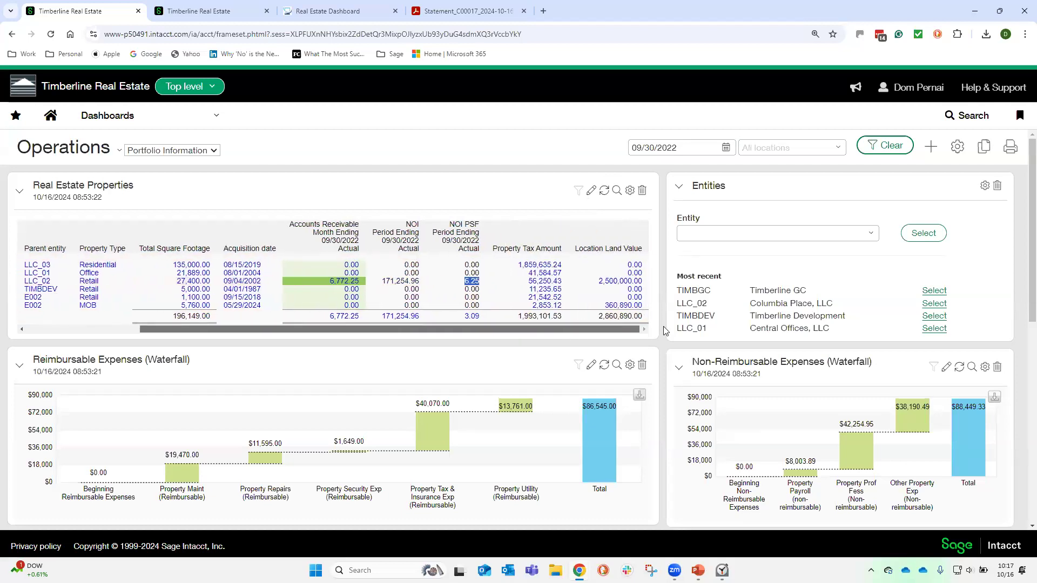
pyautogui.click(536, 280)
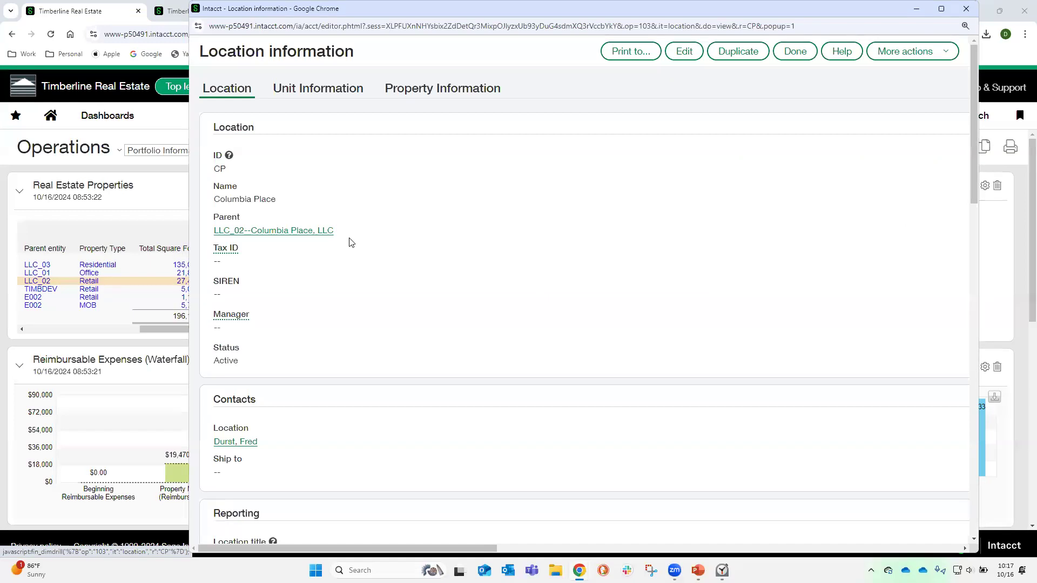
# - Review Columbia Place's square footage, tax and insurance details under Property Information, and close the location record
pyautogui.click(443, 89)
pyautogui.scroll(-1, 356, 242)
pyautogui.scroll(-4, 357, 241)
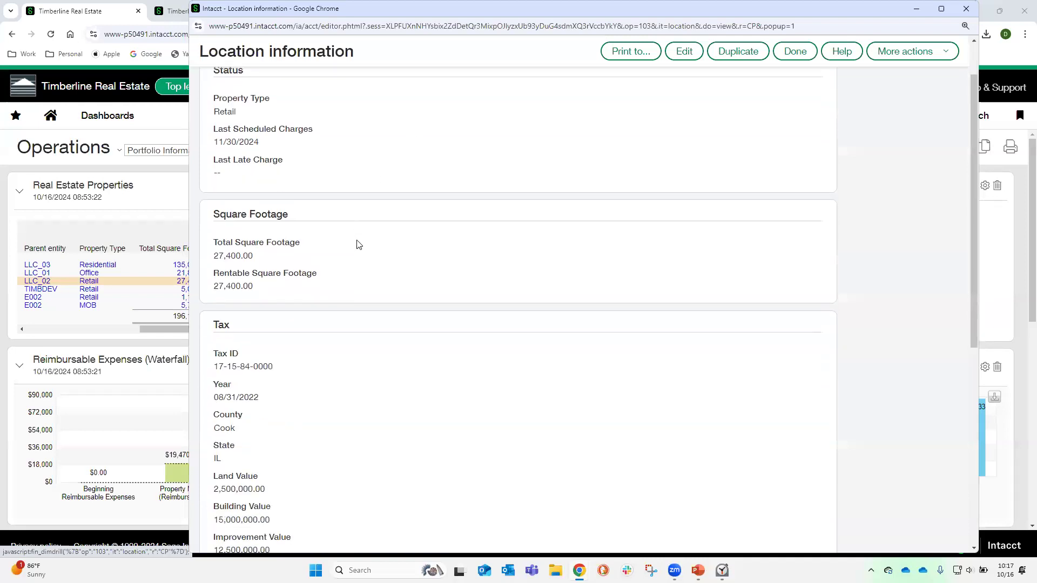
pyautogui.scroll(-3, 363, 247)
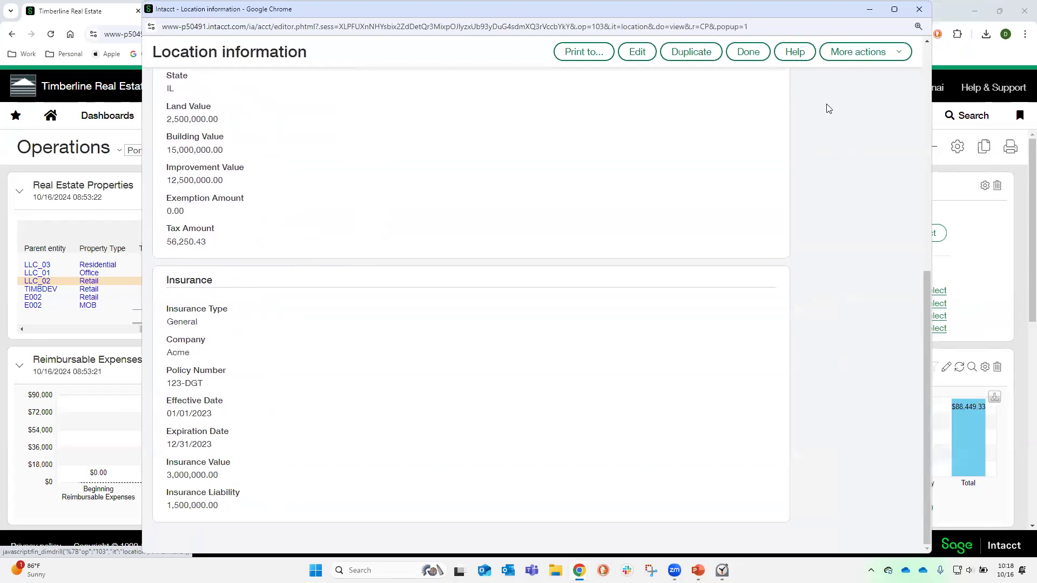
pyautogui.click(920, 11)
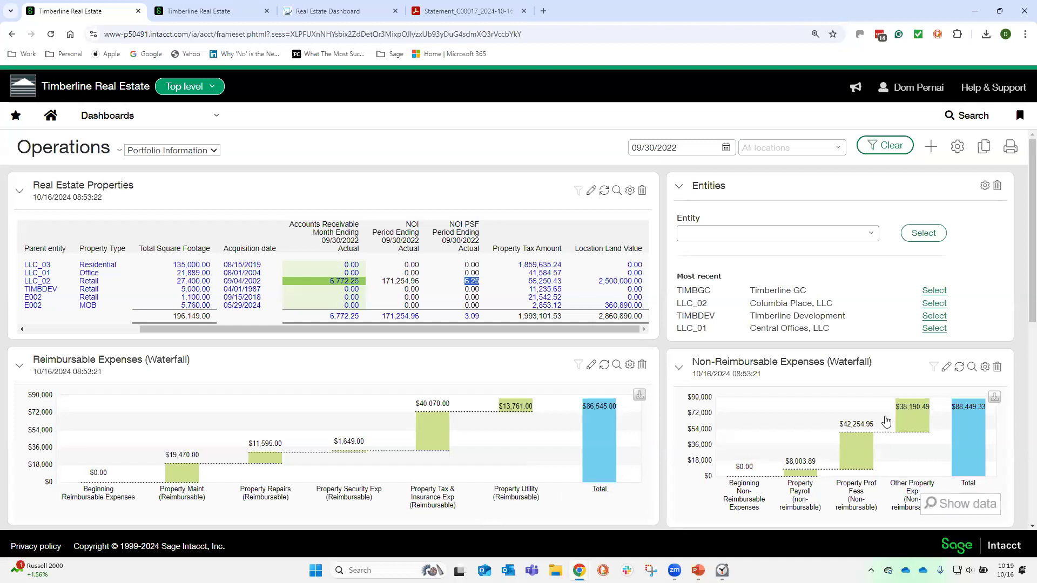
# - Drill from Property Repairs in the Reimbursable Expenses waterfall into the Roof Repair - Reimbursable ledger entries, and maximize the report
pyautogui.click(265, 458)
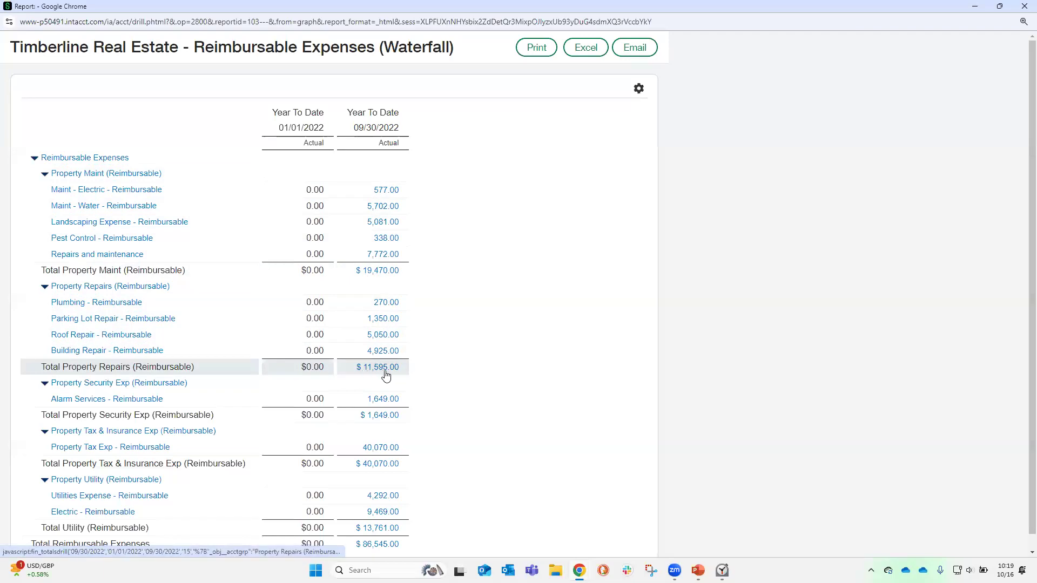
pyautogui.click(388, 335)
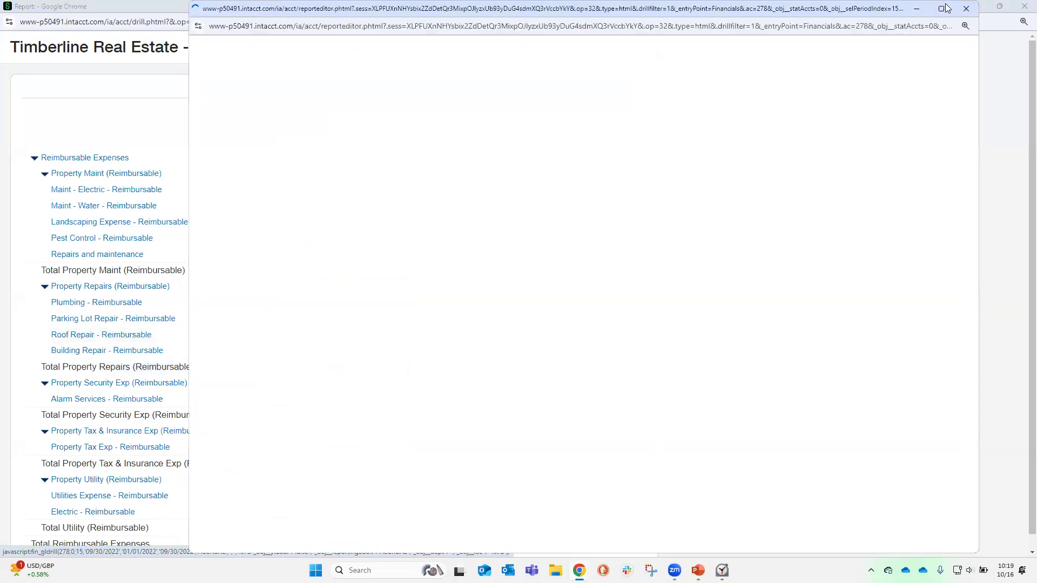
pyautogui.click(942, 9)
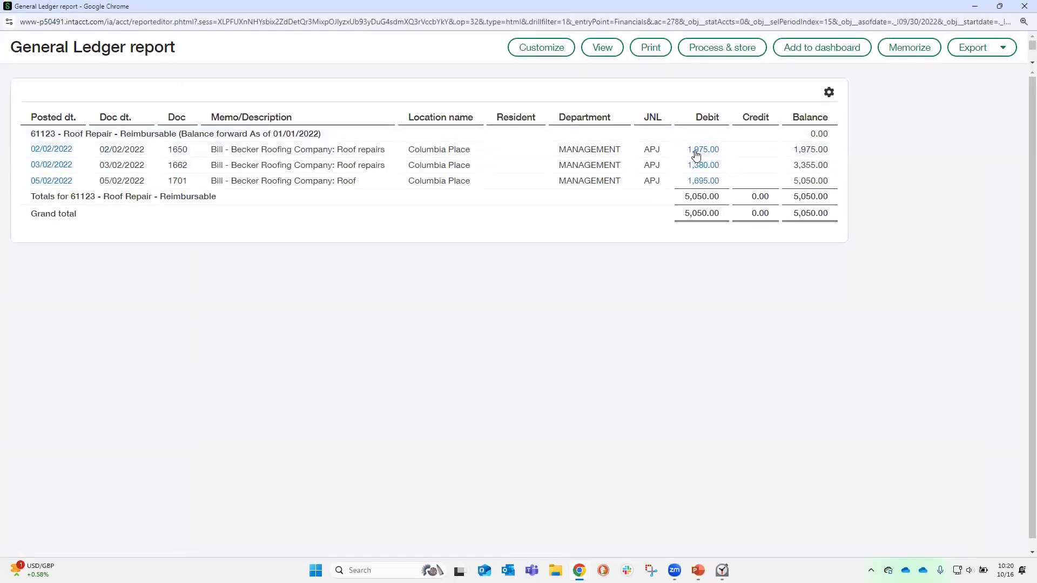
# - Open the 05/02/2022 Becker Roofing Company bill from the ledger report, review it, and close the report window
pyautogui.click(701, 185)
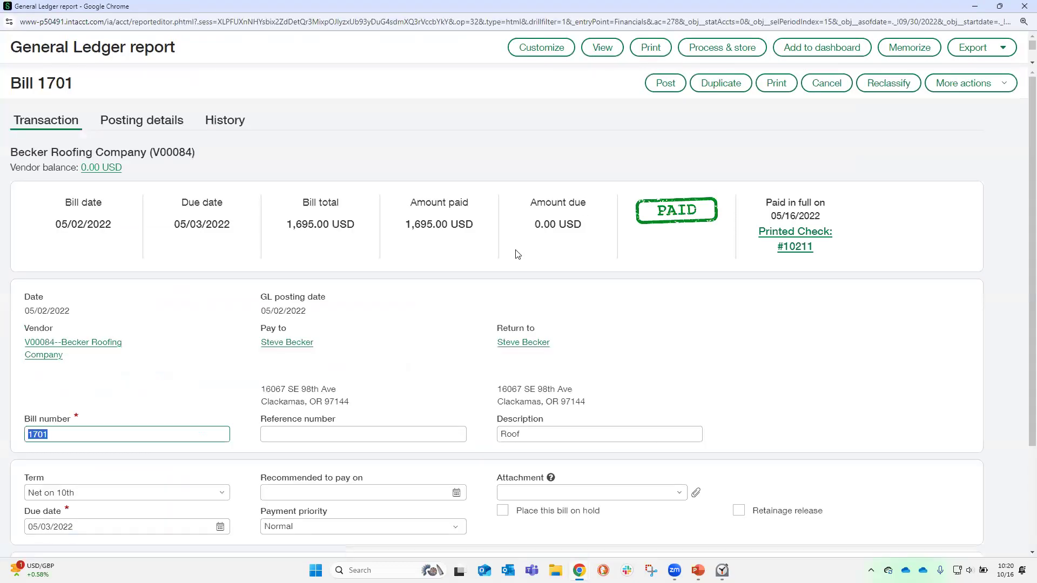
pyautogui.scroll(-1, 519, 254)
pyautogui.scroll(1, 557, 192)
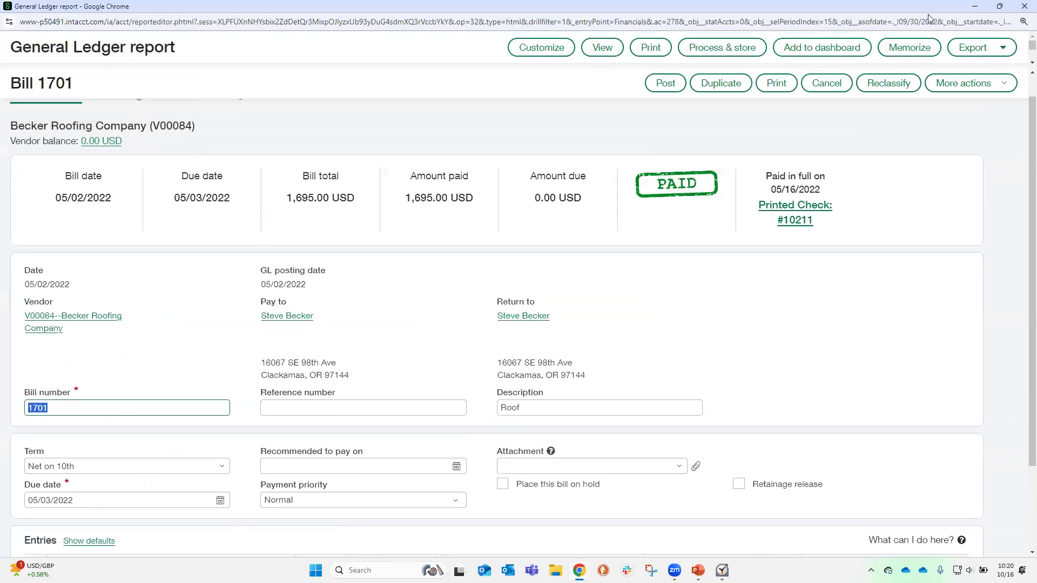
pyautogui.click(1024, 7)
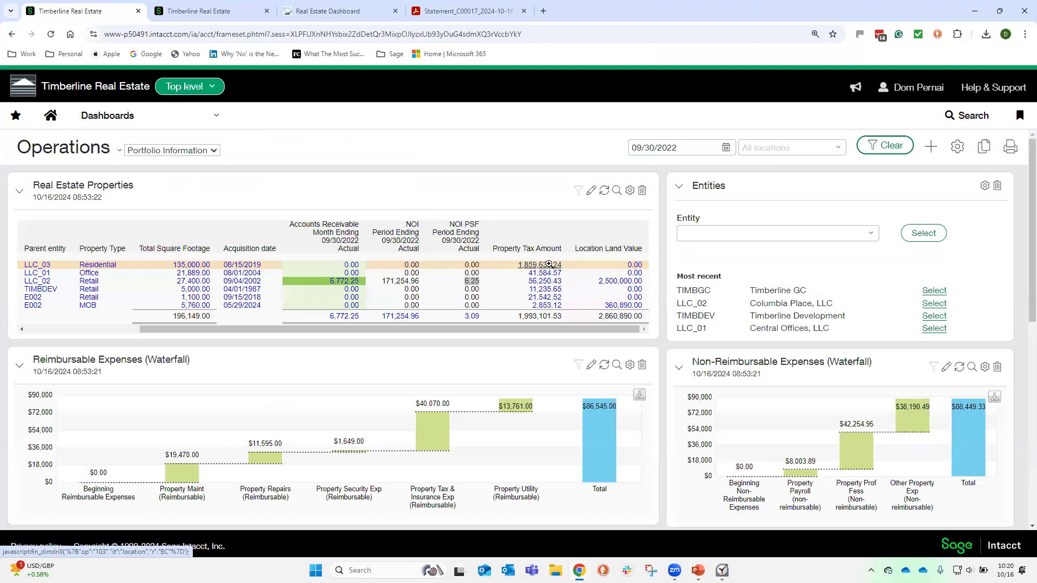
# - On the Property Portfolio dashboard, set the date filter to 08/31/2022 and apply it, keeping Columbia Place as the location
pyautogui.click(209, 9)
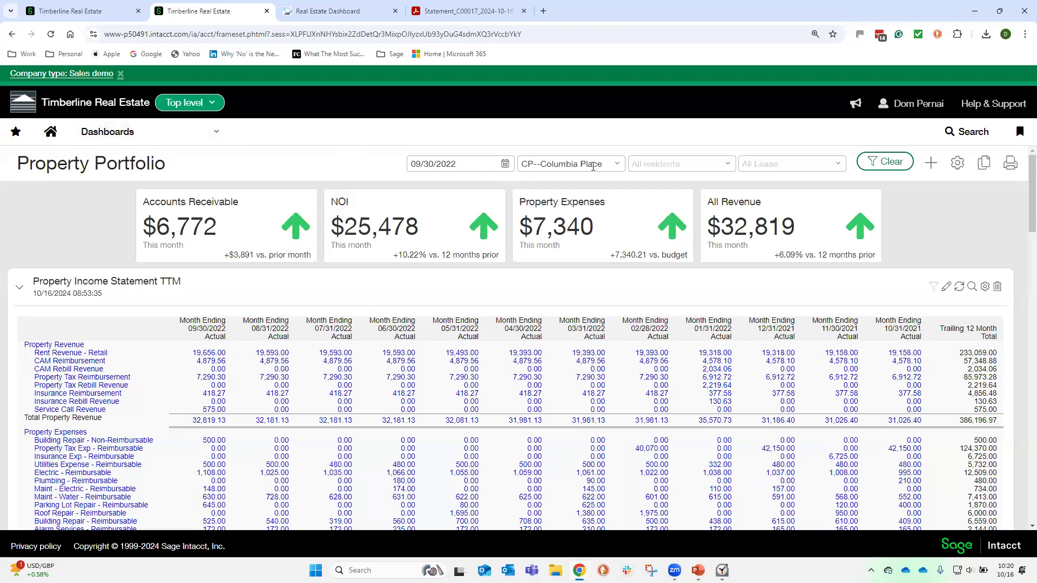
pyautogui.click(505, 164)
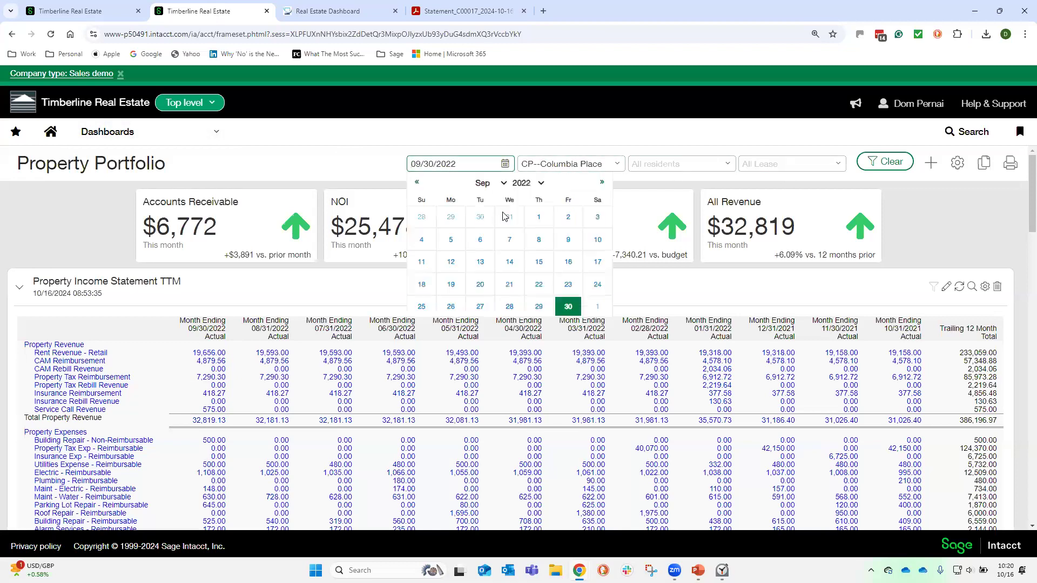
pyautogui.click(506, 216)
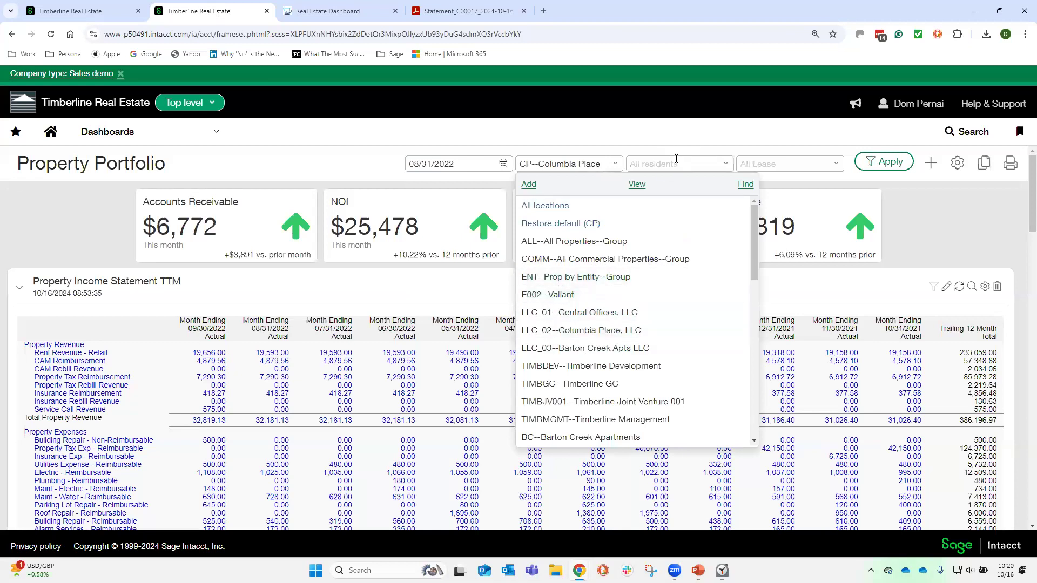
pyautogui.click(724, 163)
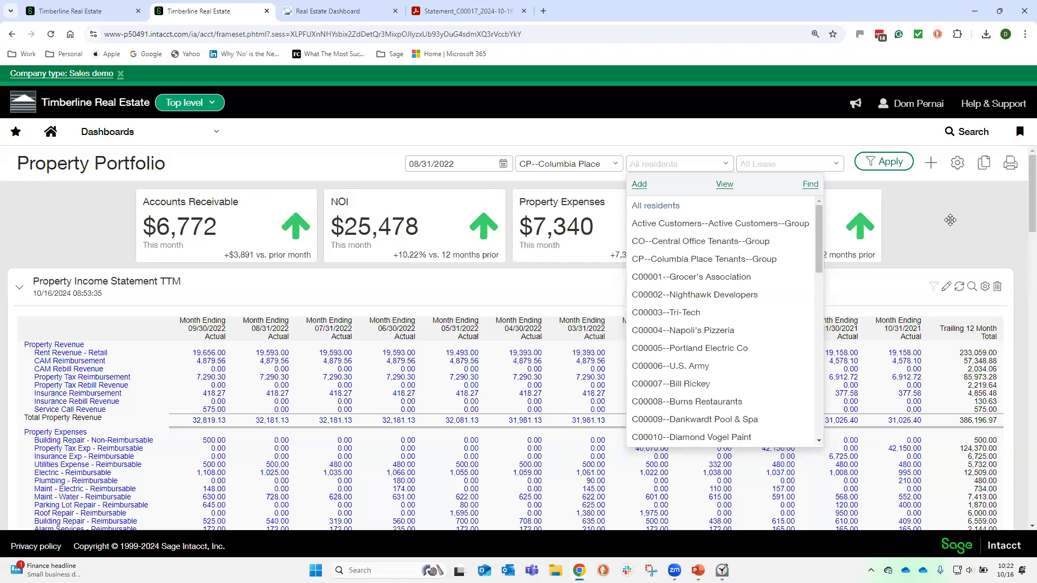
pyautogui.click(952, 219)
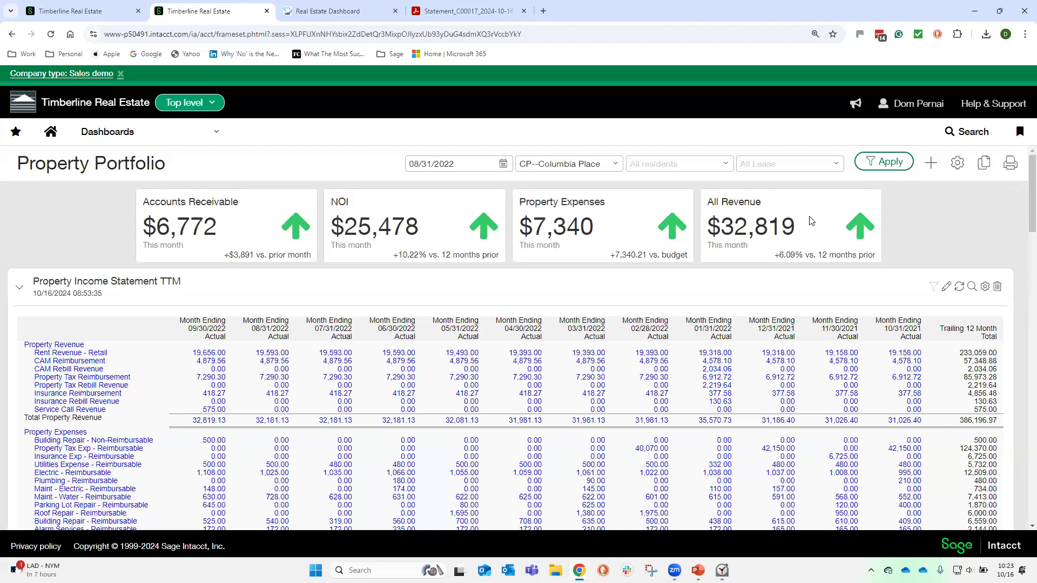
pyautogui.click(871, 166)
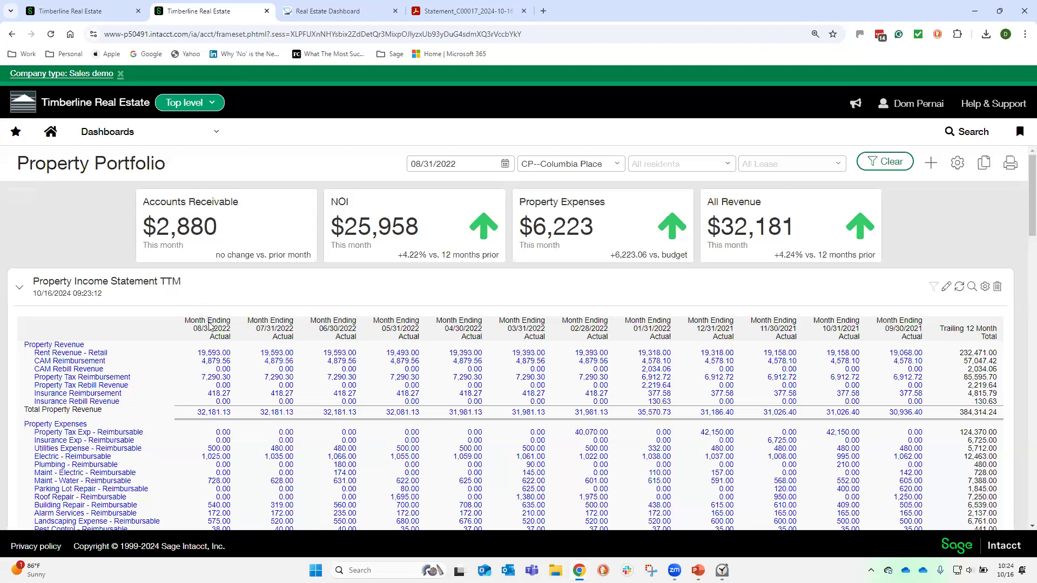
# - Review the trailing-twelve-month property income statement and drill into the August 2022 Rent Revenue - Retail ledger entries
pyautogui.scroll(-3, 210, 325)
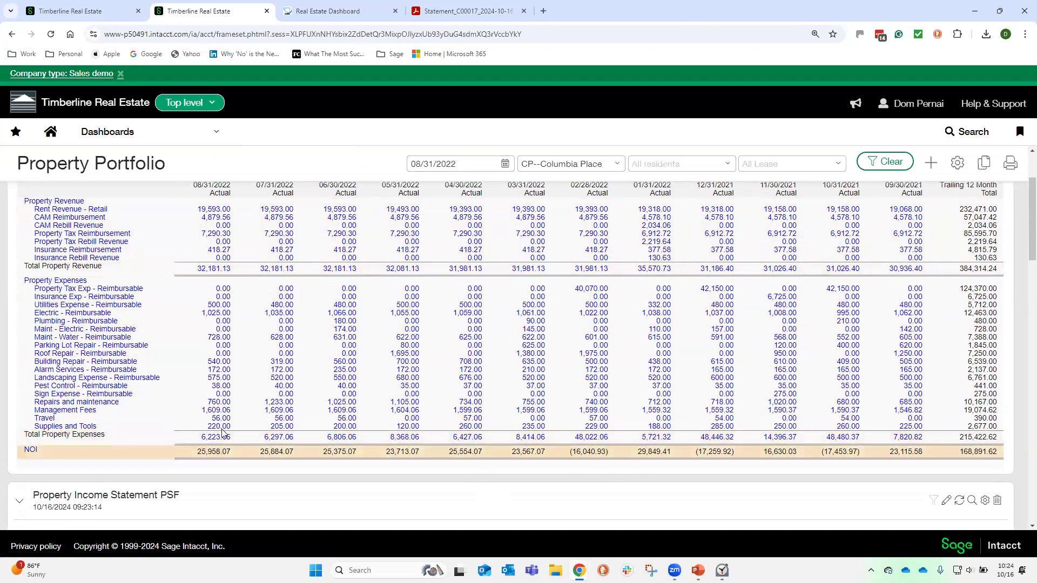
pyautogui.scroll(1, 216, 405)
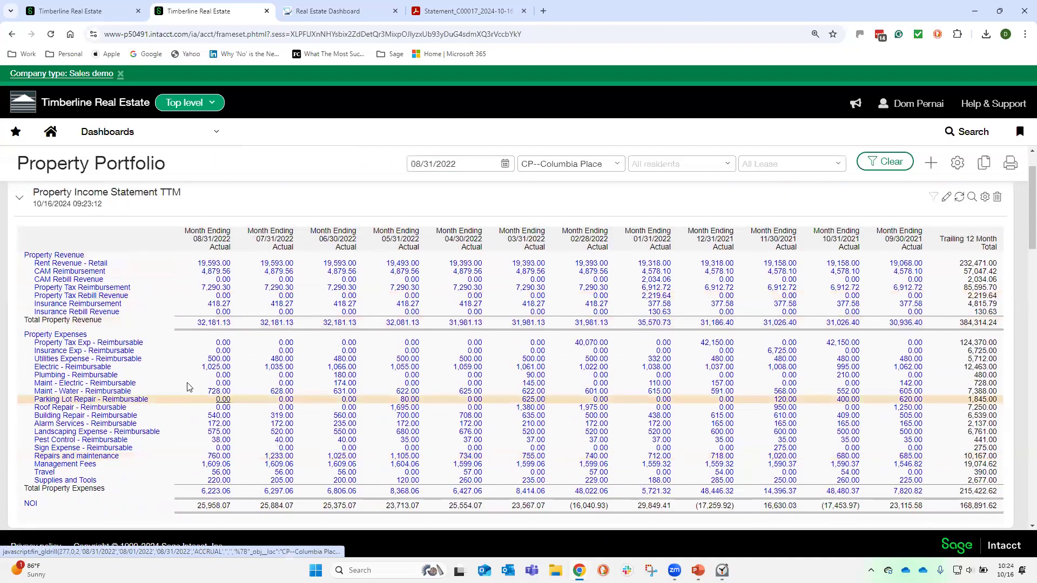
pyautogui.click(205, 263)
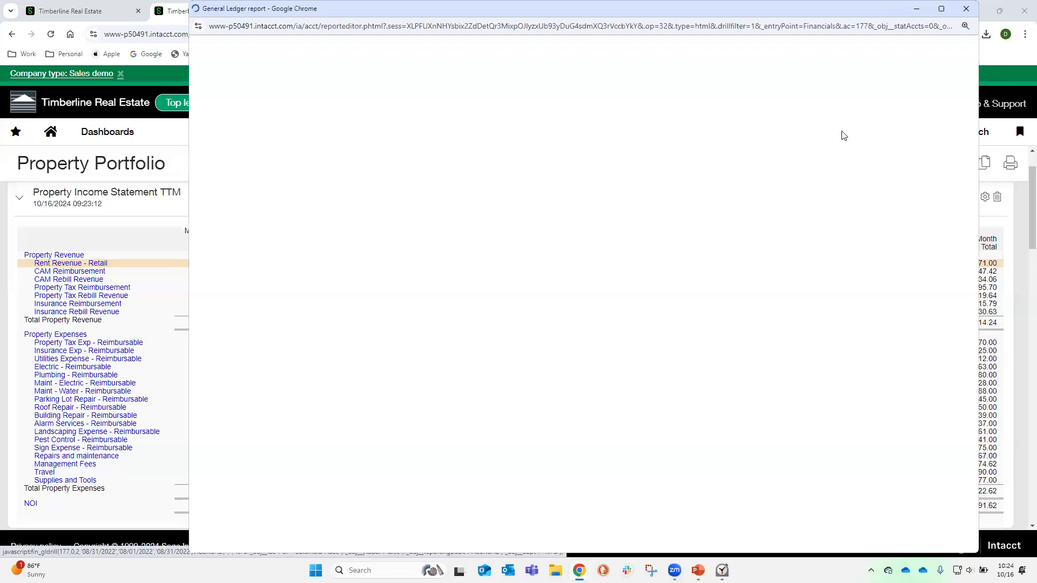
pyautogui.click(941, 9)
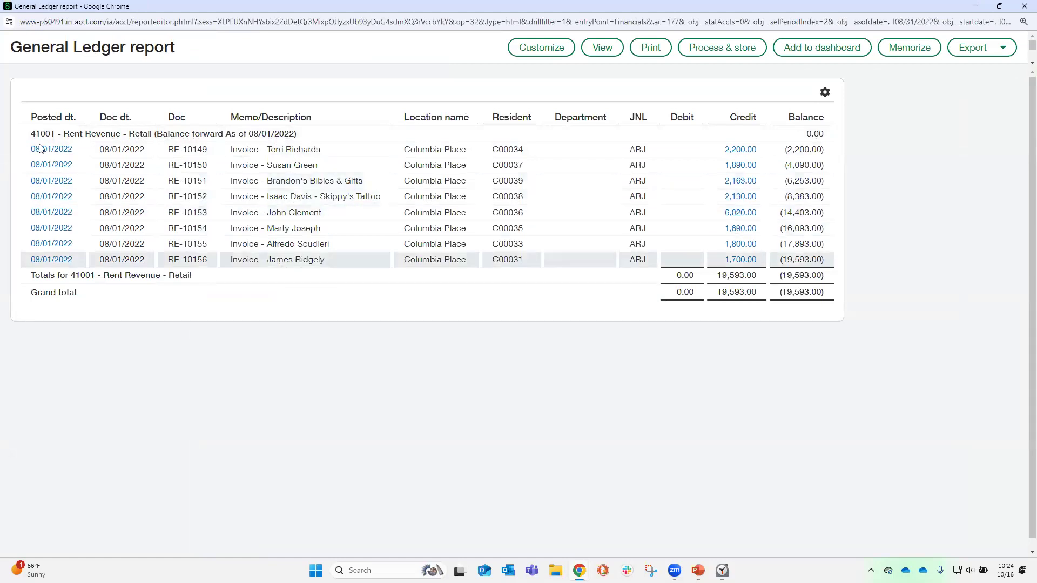
pyautogui.moveTo(153, 136); pyautogui.dragTo(62, 138)
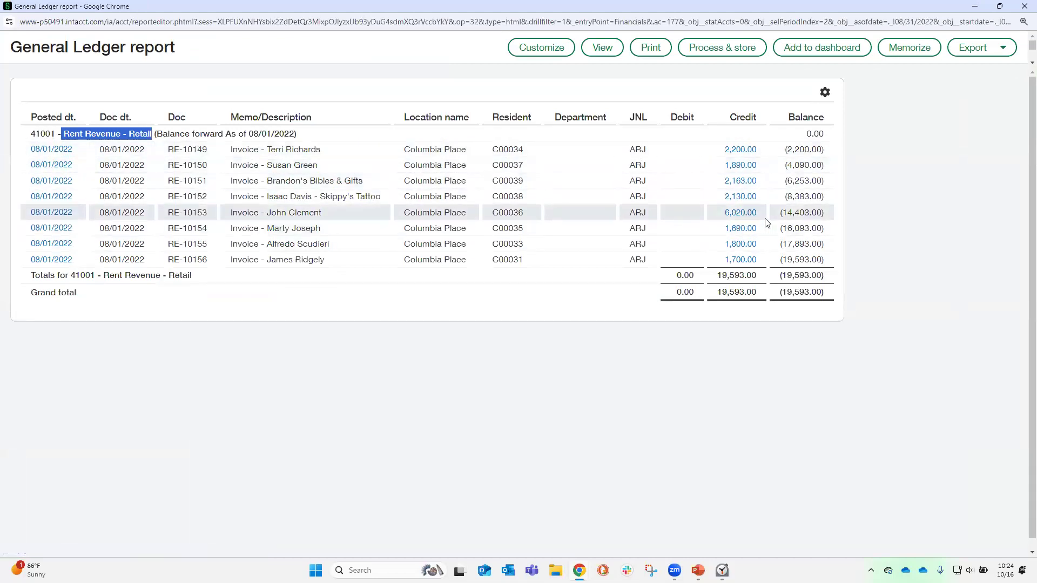
# - Open the Brandon's Bibles & Gifts invoice from the ledger report and examine its invoice date and payment status
pyautogui.click(742, 181)
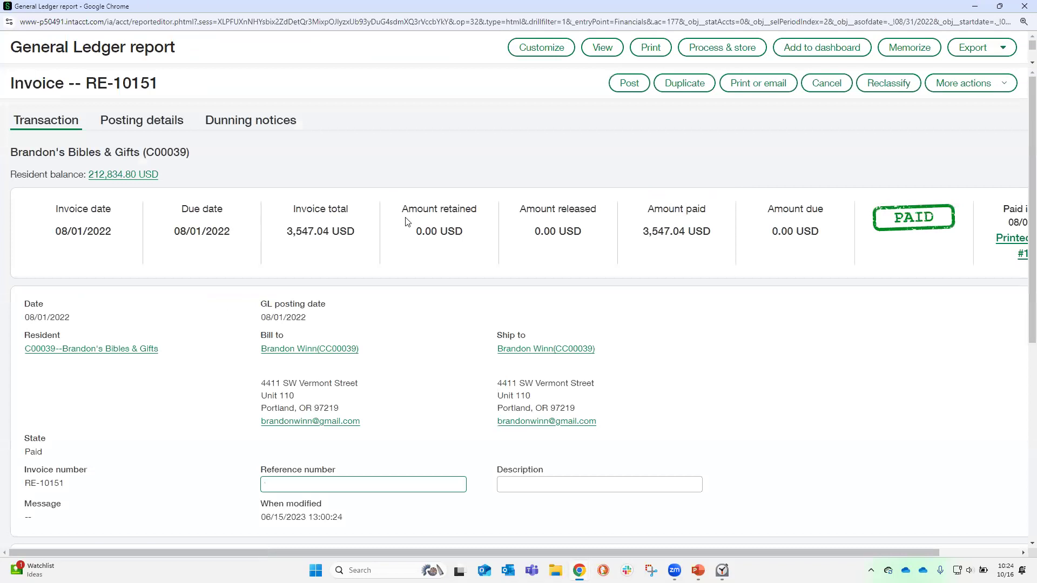
pyautogui.moveTo(114, 236); pyautogui.dragTo(54, 236)
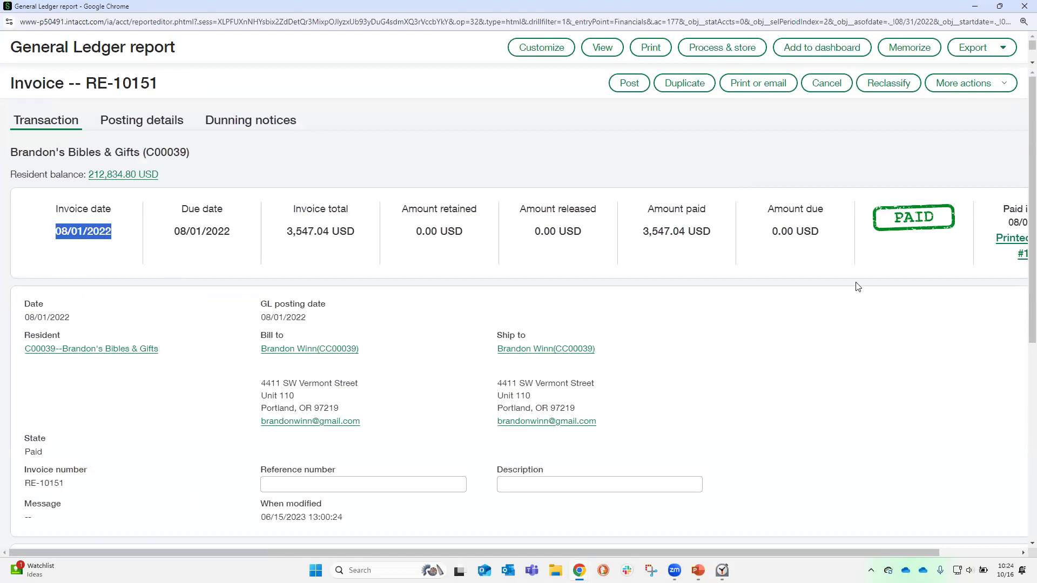
pyautogui.moveTo(780, 551); pyautogui.dragTo(885, 541)
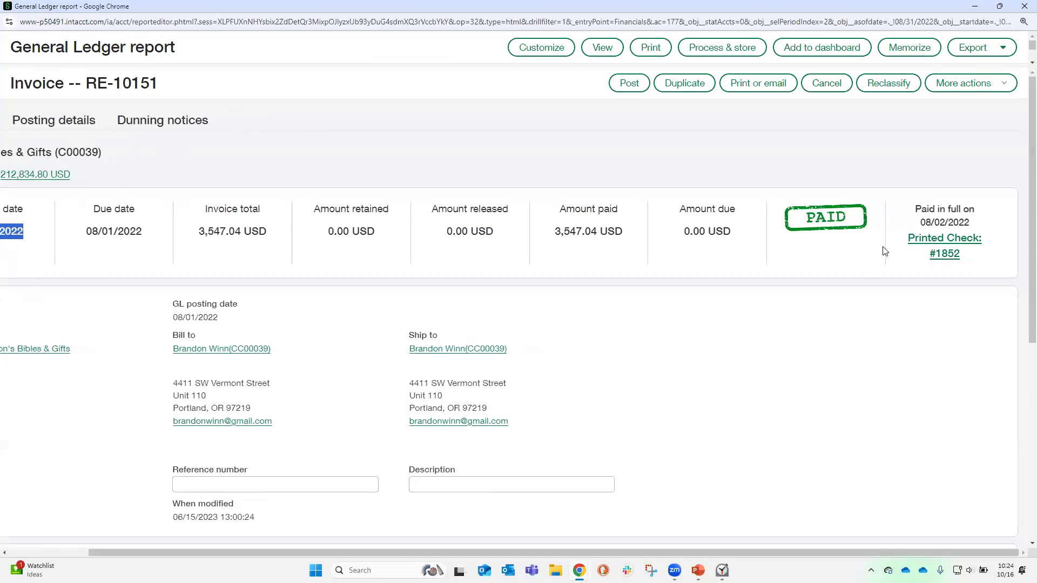
# - Open the printed check details for the invoice, review the amounts paid per line, and close them
pyautogui.click(944, 250)
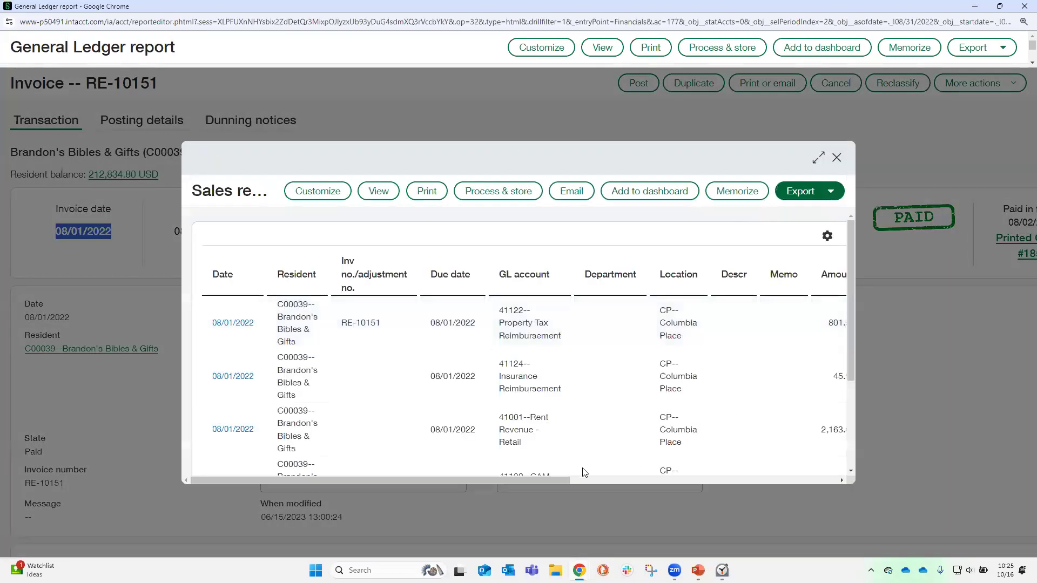
pyautogui.moveTo(554, 482); pyautogui.dragTo(746, 482)
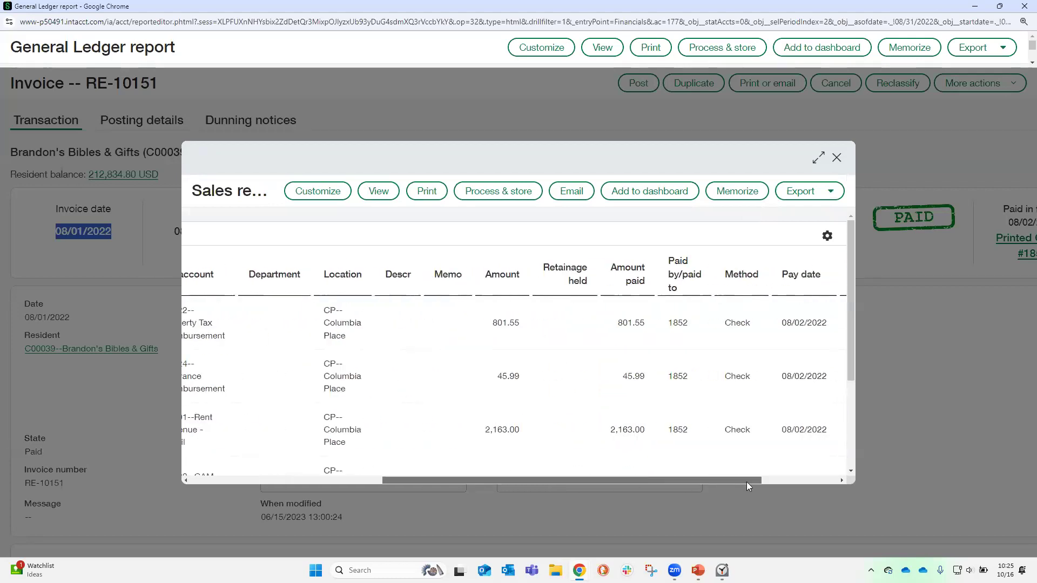
pyautogui.scroll(-1, 612, 375)
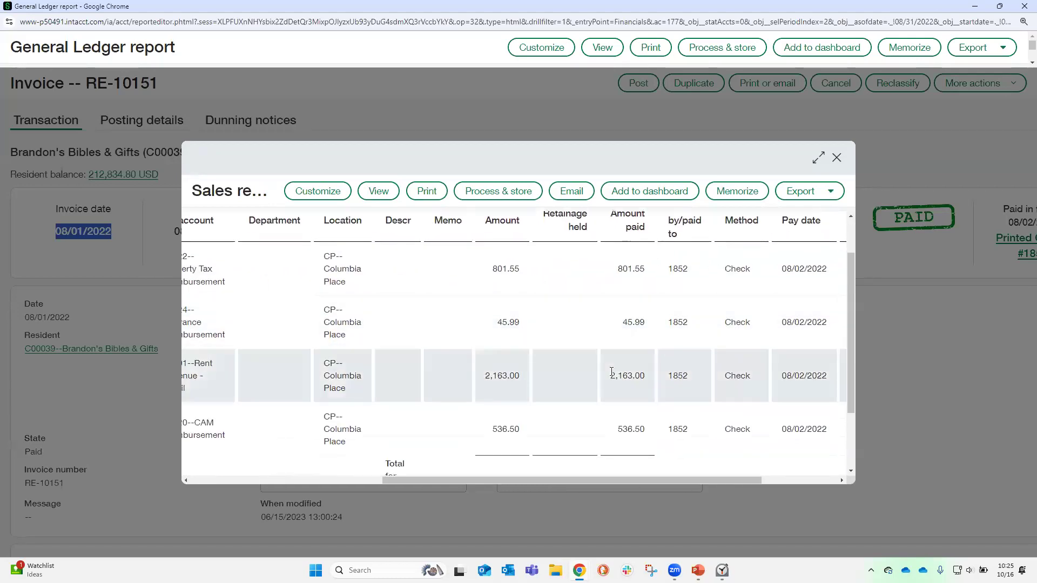
pyautogui.click(835, 162)
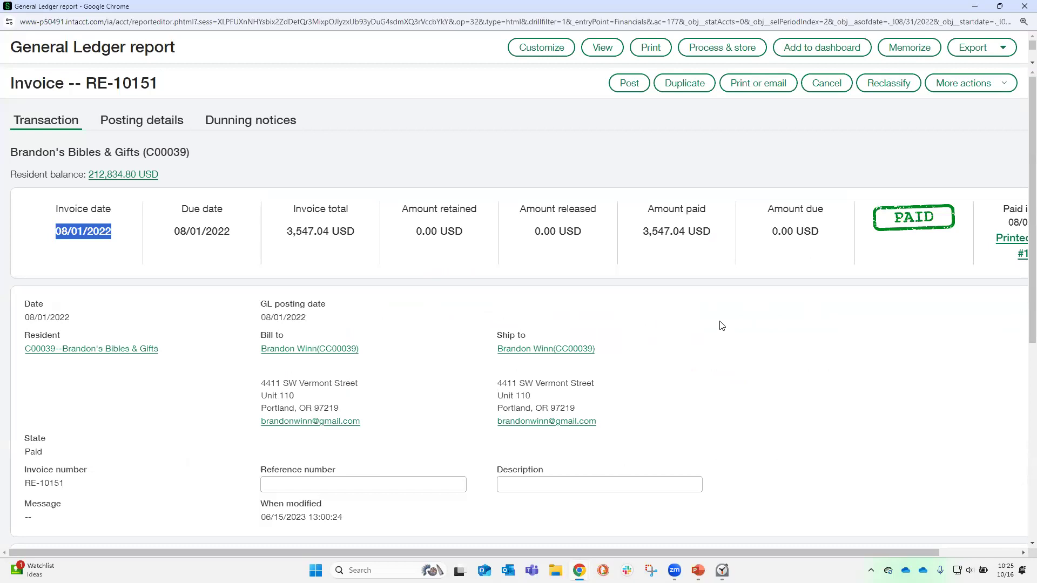
# - Review the account, amount and location of each entry on invoice RE-10151, including Rent Revenue - Retail, and close the ledger report
pyautogui.scroll(-4, 722, 325)
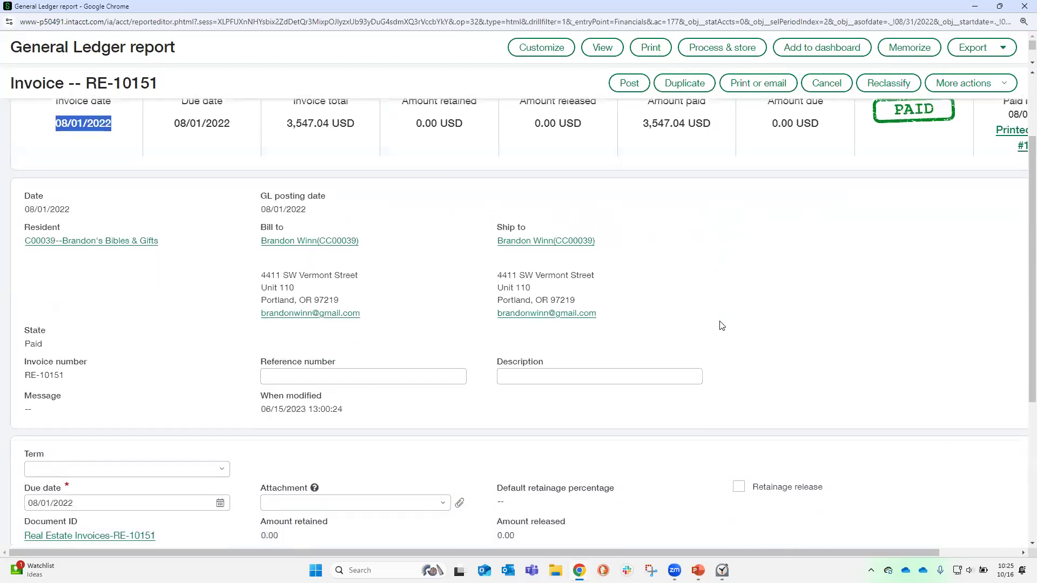
pyautogui.scroll(-3, 722, 325)
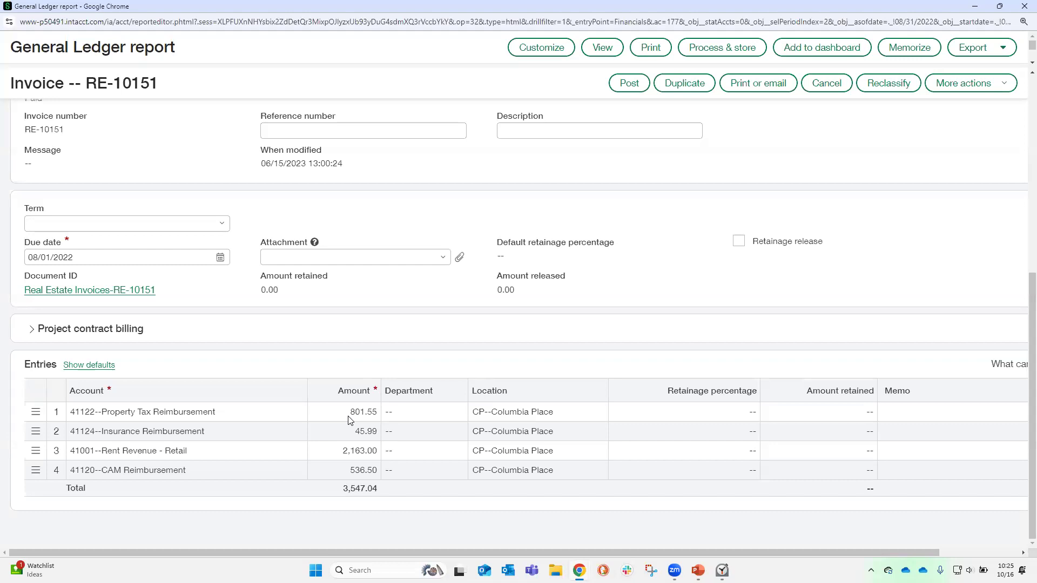
pyautogui.moveTo(342, 451); pyautogui.dragTo(386, 454)
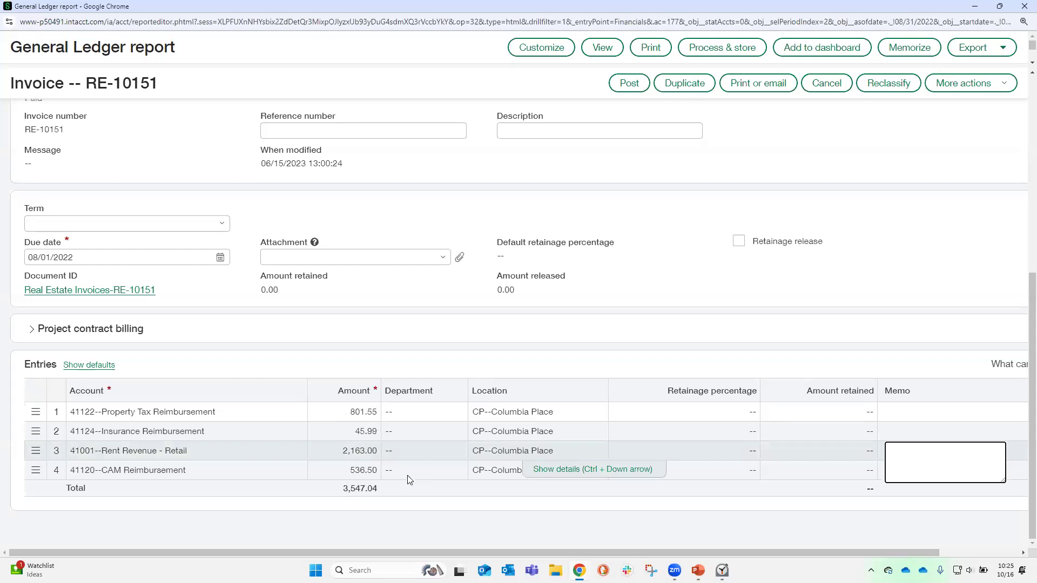
pyautogui.click(1022, 7)
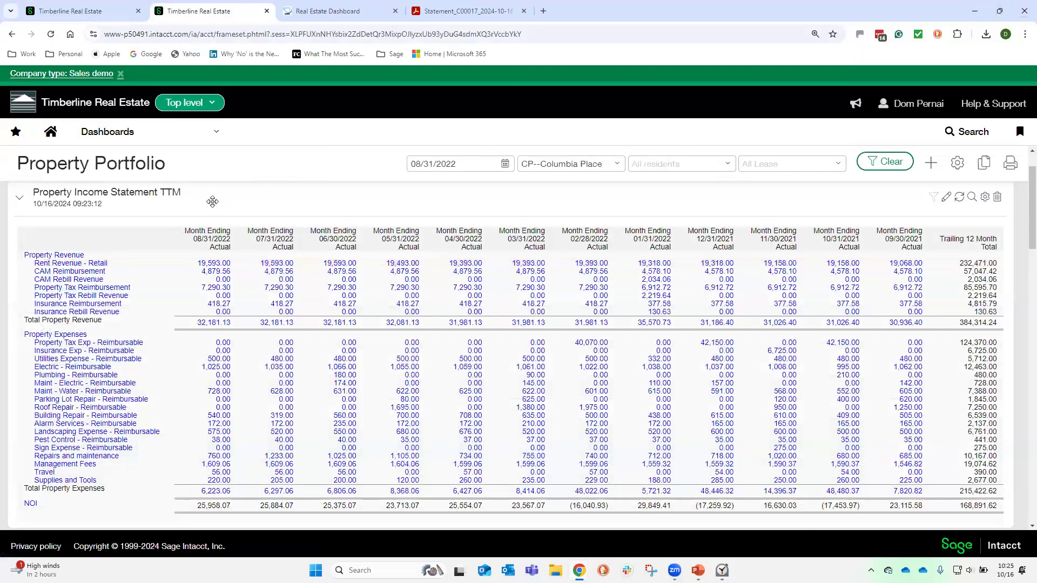
# - Examine the dashboard's per-square-foot income statement, tenant balances, year-over-year NOI and budget versus actual reports for Columbia Place
pyautogui.scroll(-5, 213, 201)
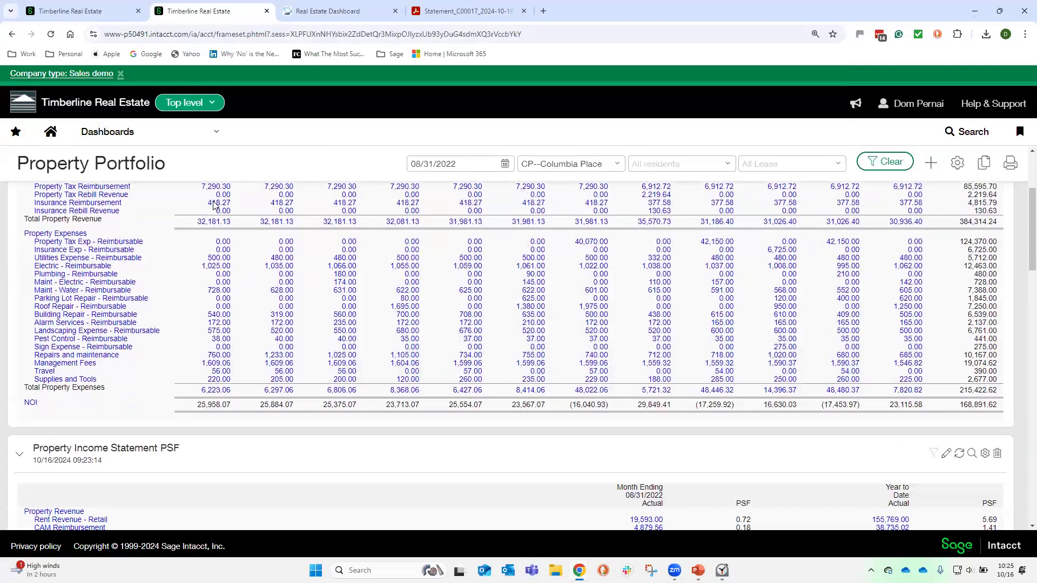
pyautogui.scroll(-1, 213, 202)
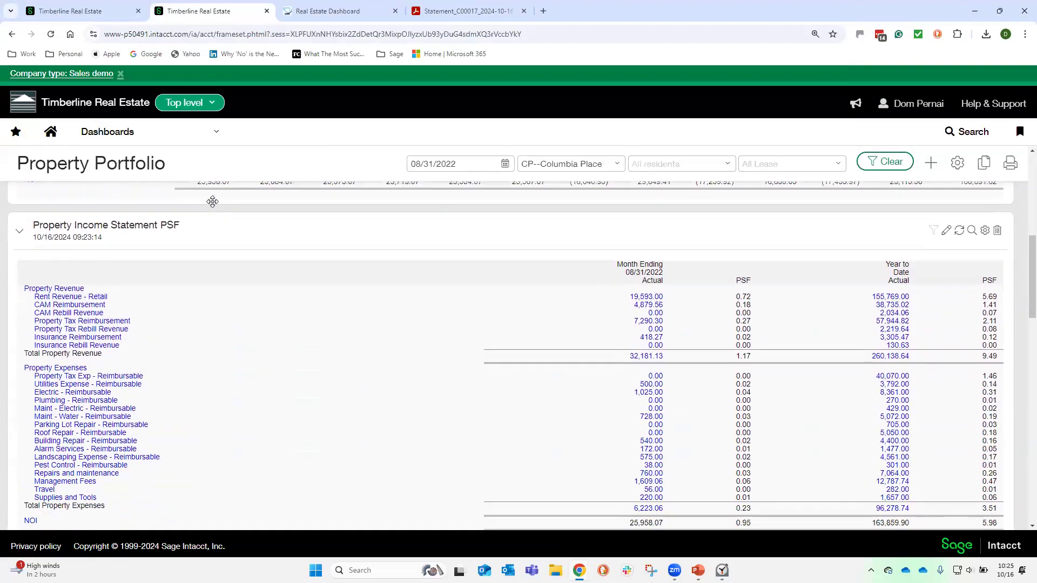
pyautogui.scroll(-1, 211, 202)
pyautogui.scroll(1, 319, 234)
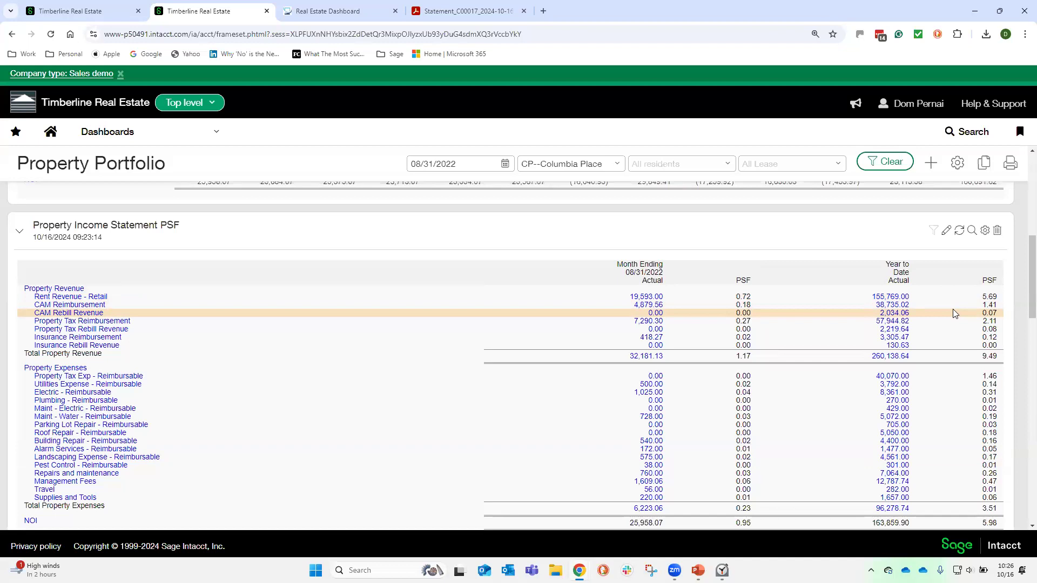
pyautogui.scroll(-3, 756, 294)
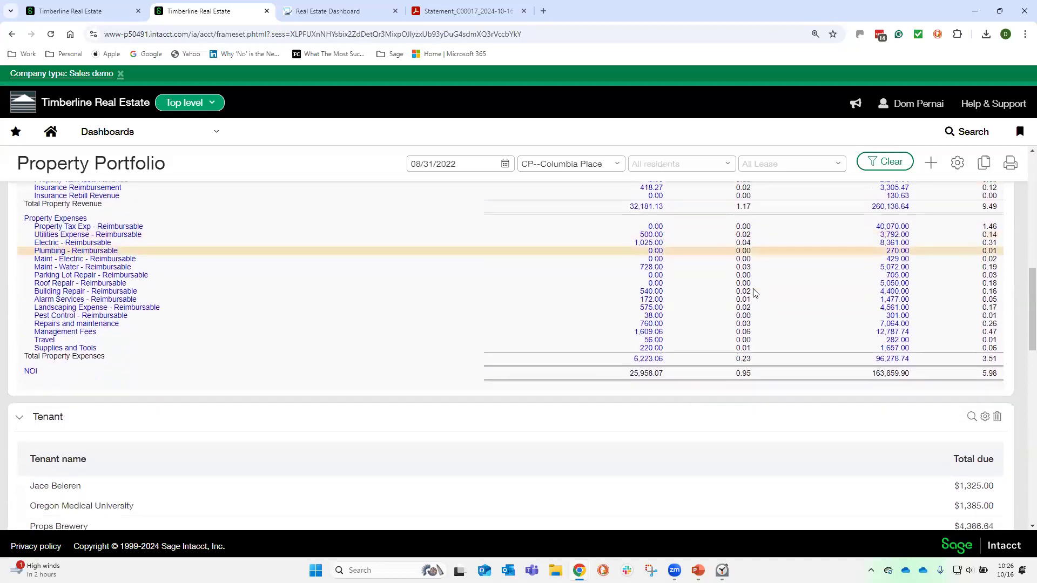
pyautogui.scroll(-3, 755, 293)
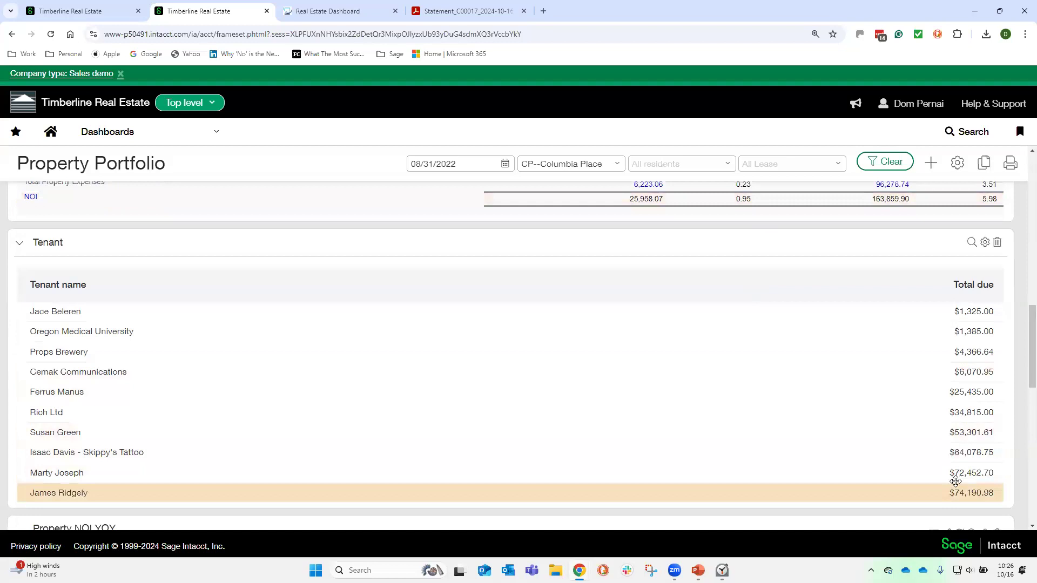
pyautogui.scroll(-6, 794, 355)
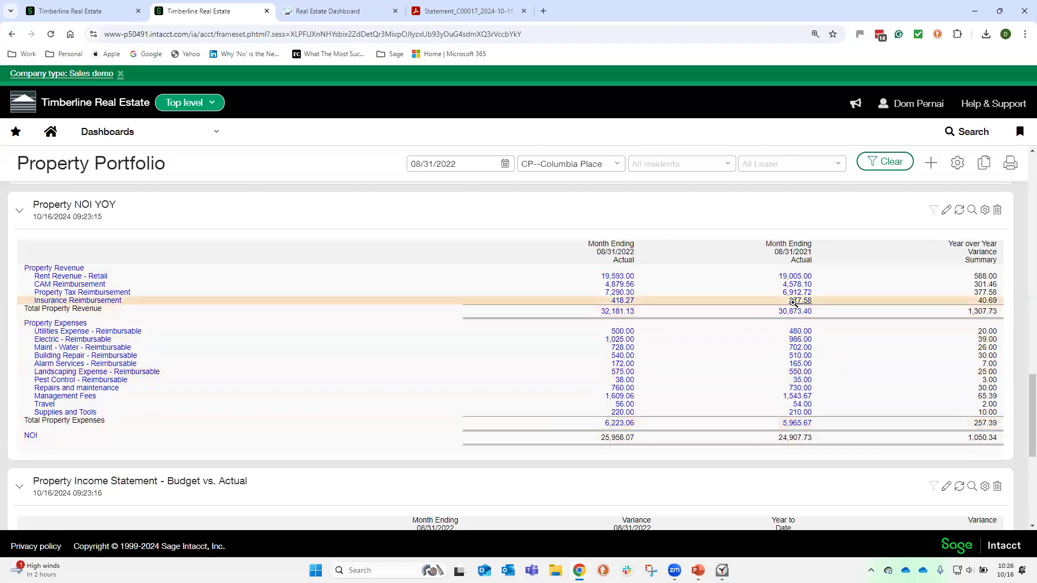
pyautogui.scroll(-3, 793, 303)
pyautogui.scroll(-2, 793, 303)
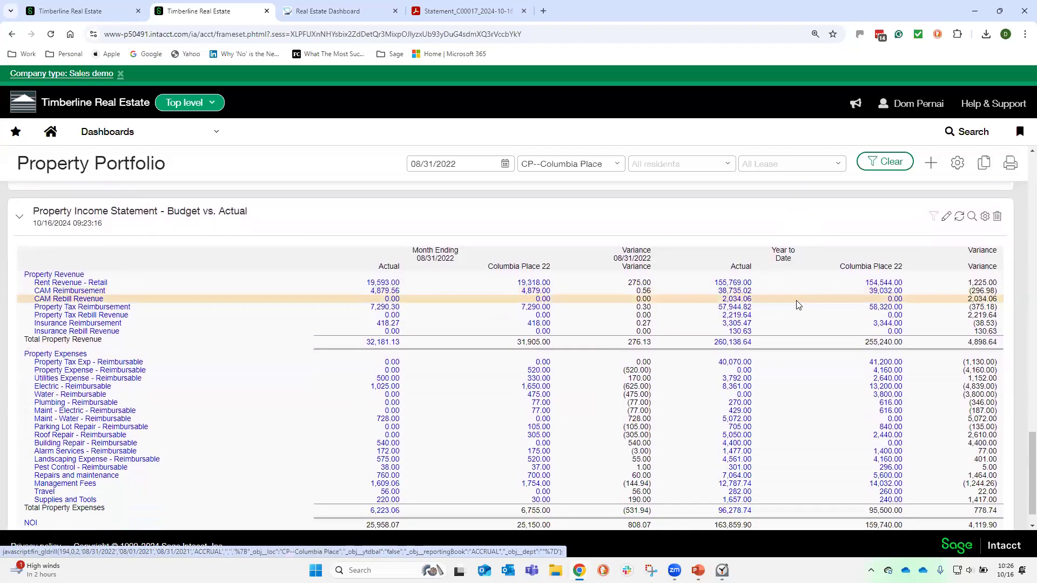
pyautogui.scroll(-1, 798, 306)
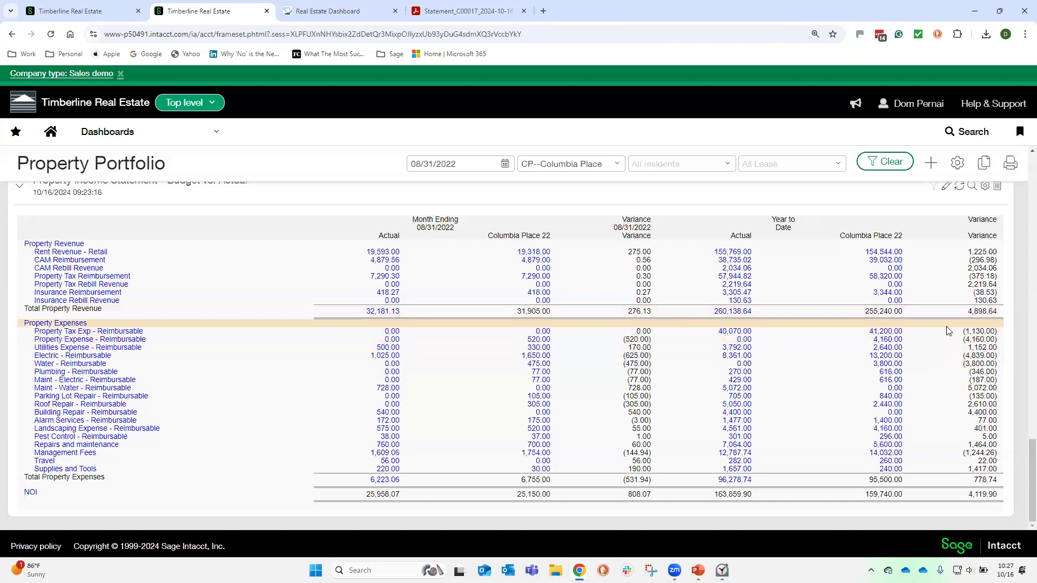
# - Open the printable version of the Property Portfolio dashboard, review its contents, and return to the dashboard's summary cards
pyautogui.click(1009, 165)
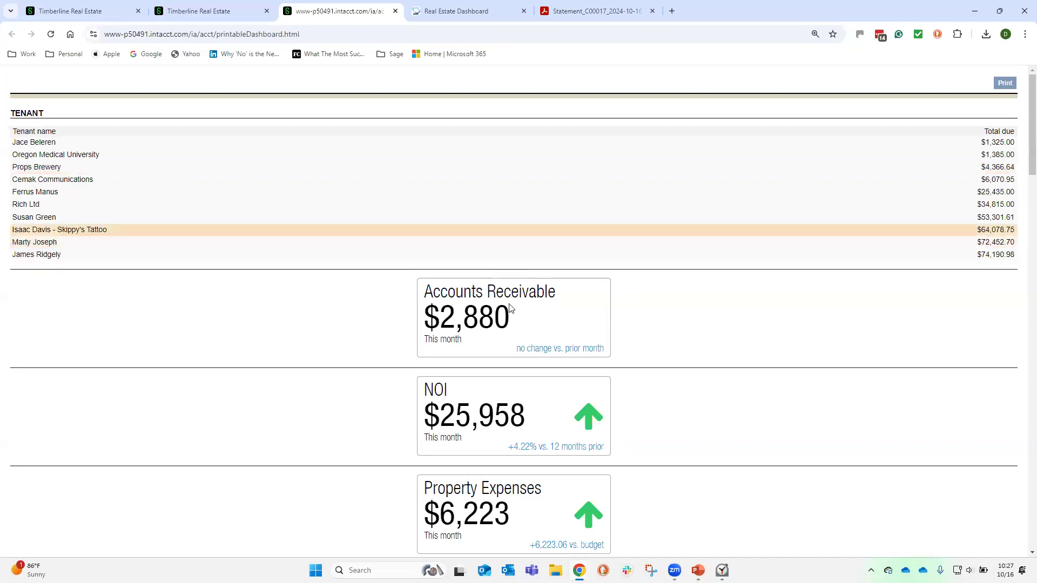
pyautogui.scroll(-8, 415, 276)
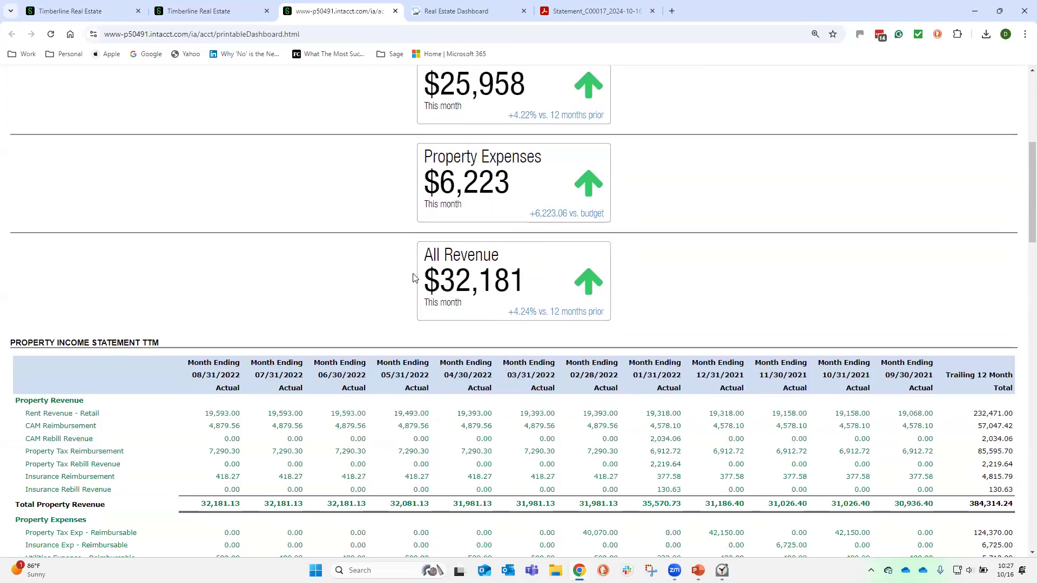
pyautogui.scroll(-3, 415, 277)
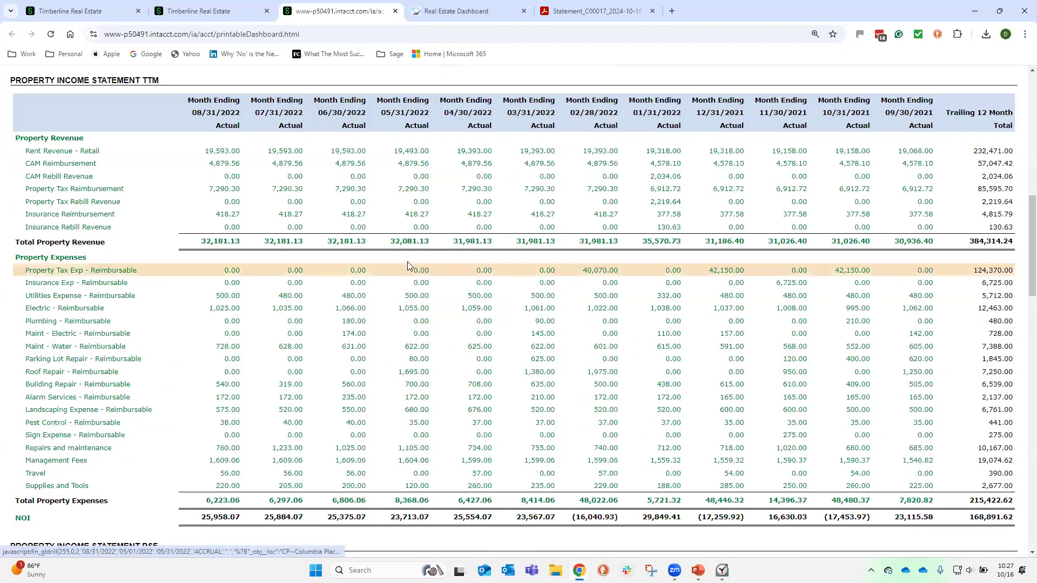
pyautogui.click(193, 13)
pyautogui.scroll(15, 340, 302)
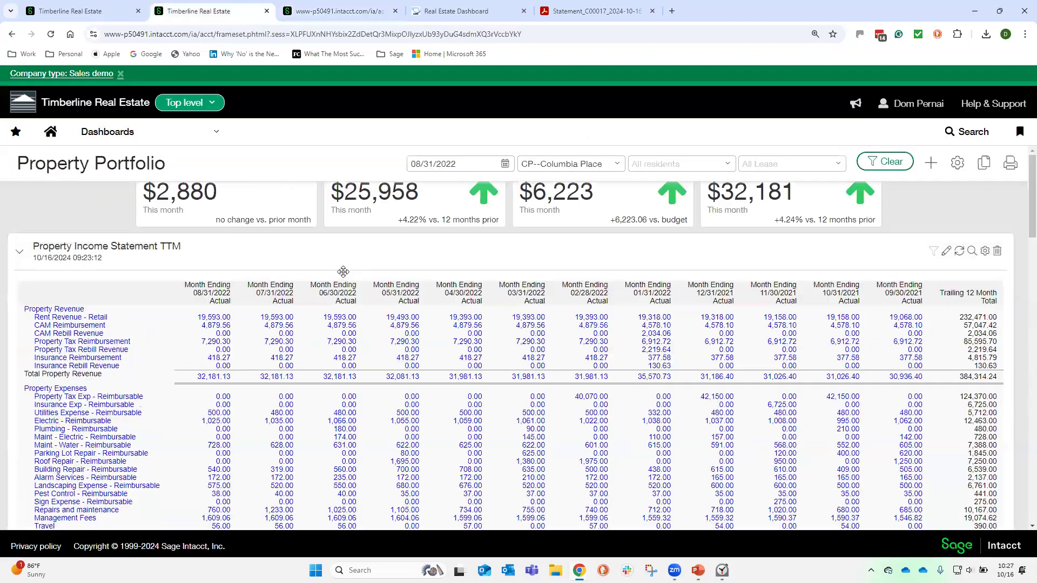
pyautogui.scroll(1, 343, 272)
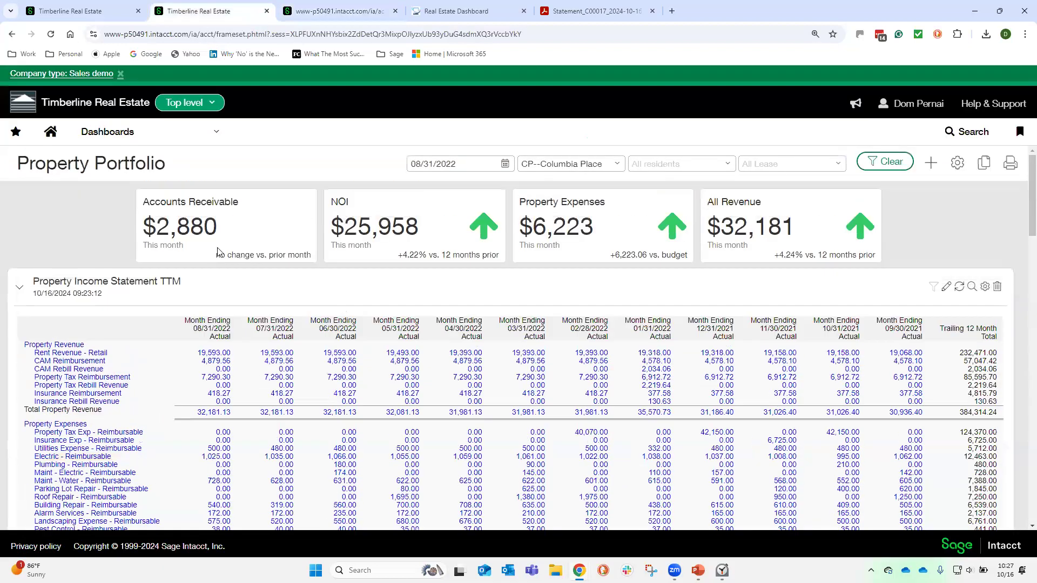
# - Open the Customer term for editing in the company's Terminology setup
pyautogui.click(126, 138)
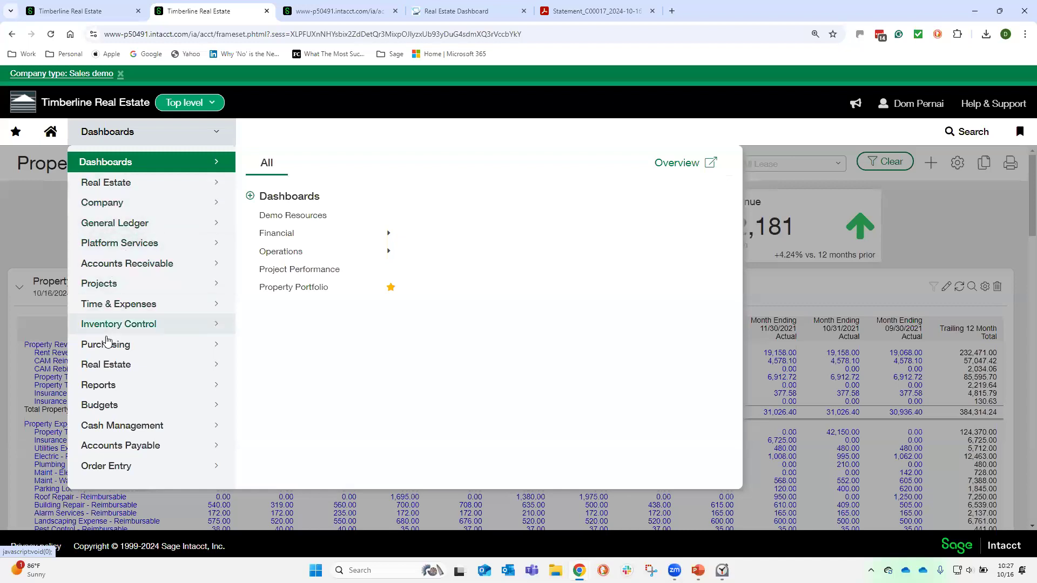
pyautogui.click(109, 204)
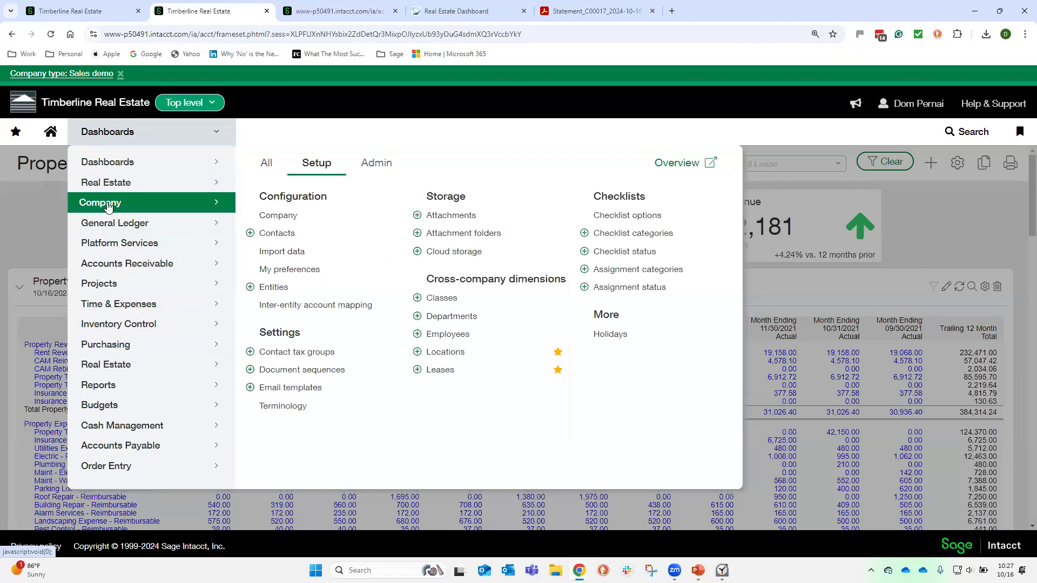
pyautogui.click(281, 406)
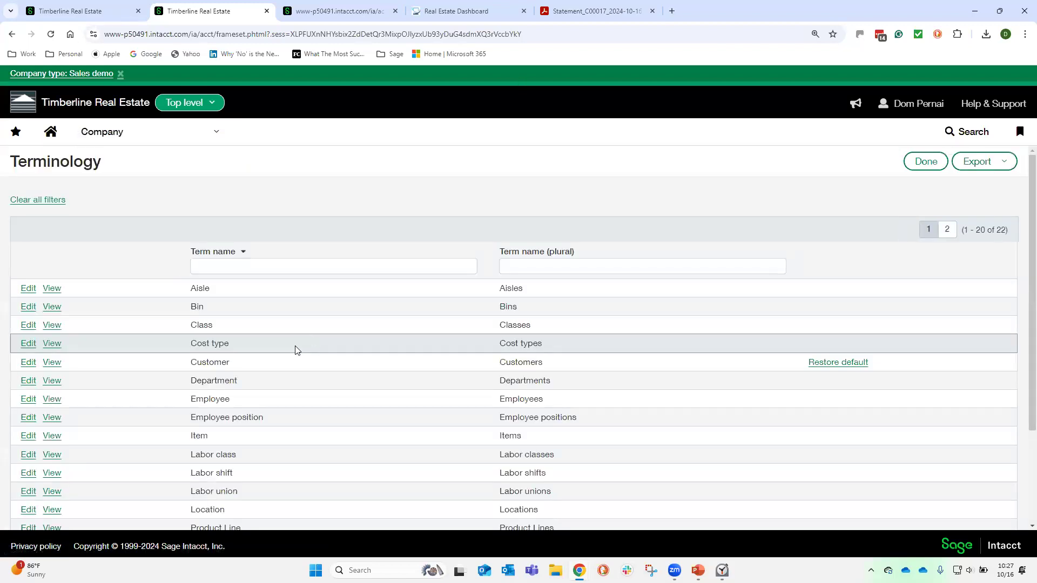
pyautogui.click(29, 364)
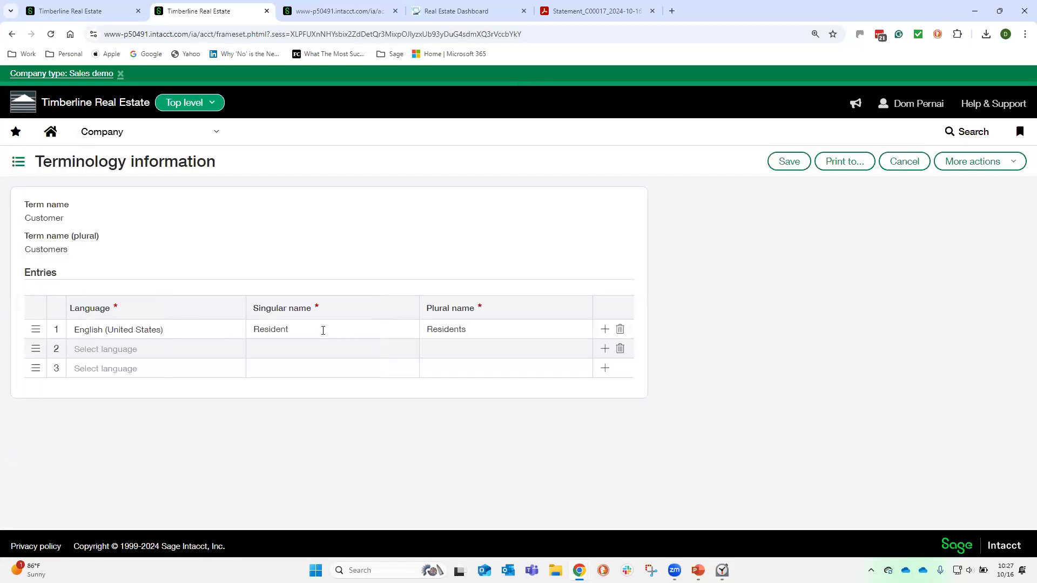
# - Set the Customer term's English (United States) singular name to Tenant and plural name to Tenants, and save it
pyautogui.click(253, 331)
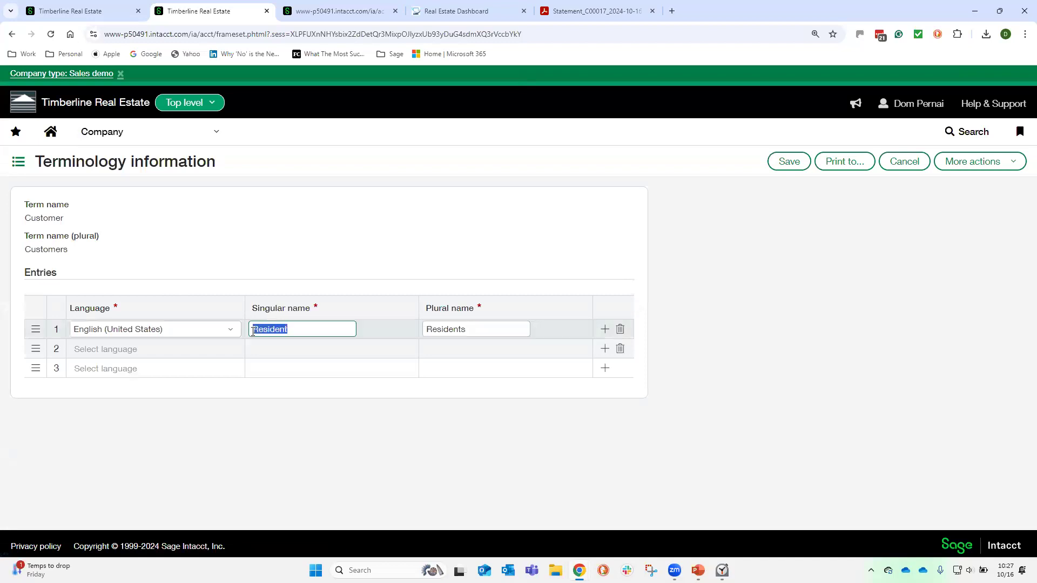
pyautogui.write('Tenant')
pyautogui.press('Tab')
pyautogui.write('T')
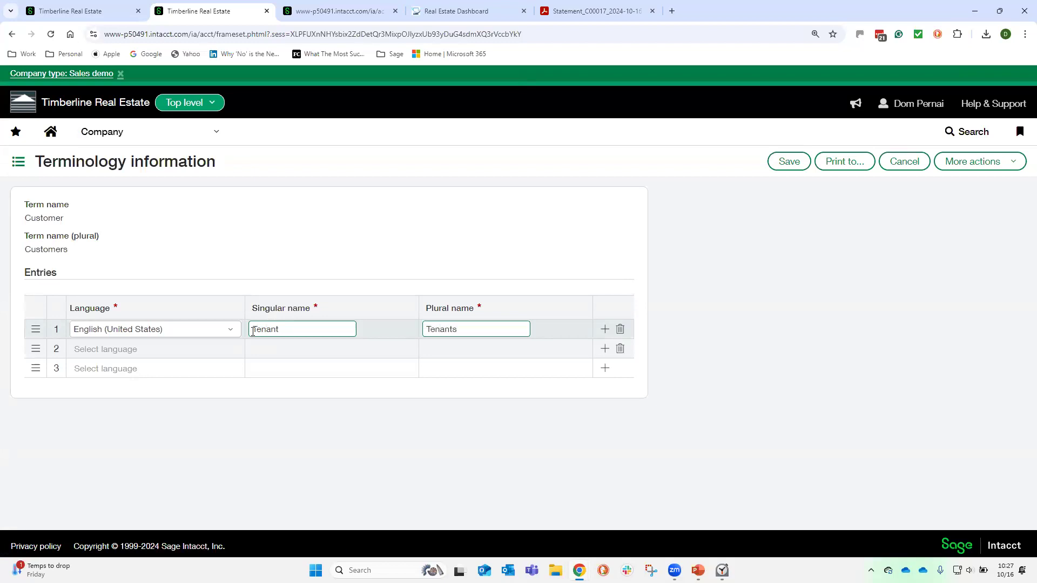
pyautogui.click(780, 161)
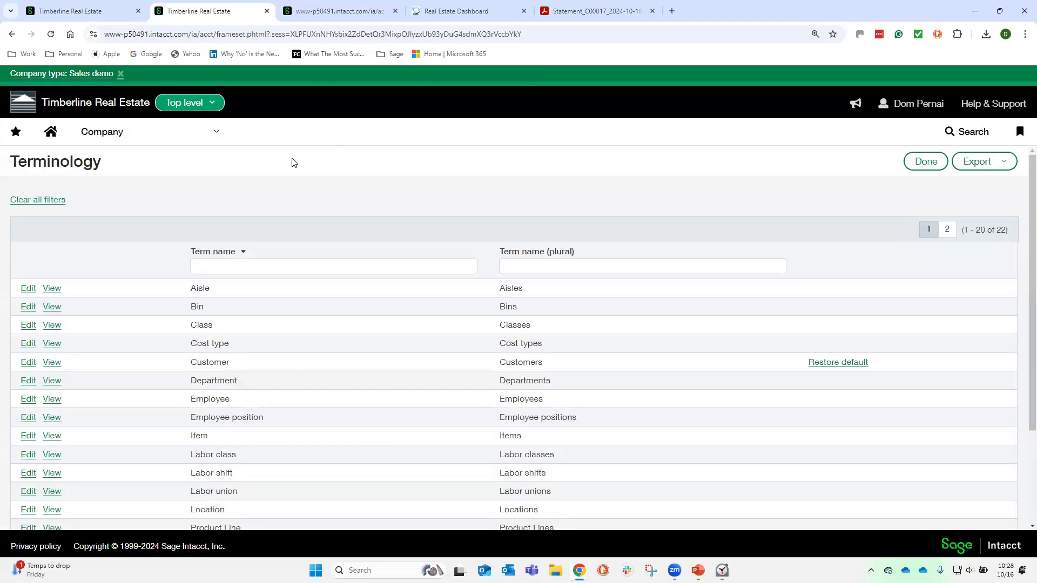
# - Check the Accounts Receivable options for the Tenant terminology and open the Real Estate properties list
pyautogui.click(142, 139)
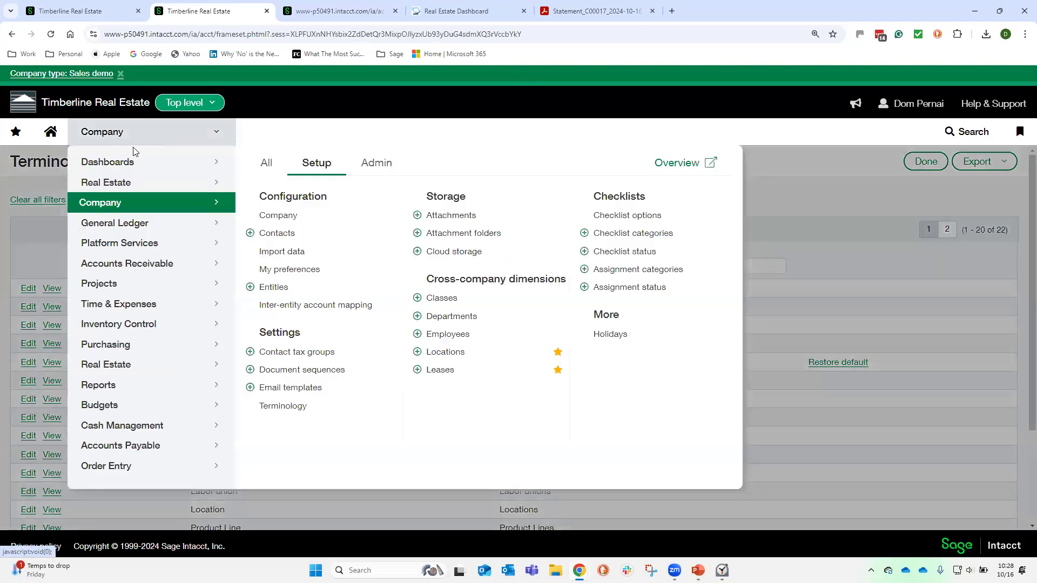
pyautogui.click(135, 264)
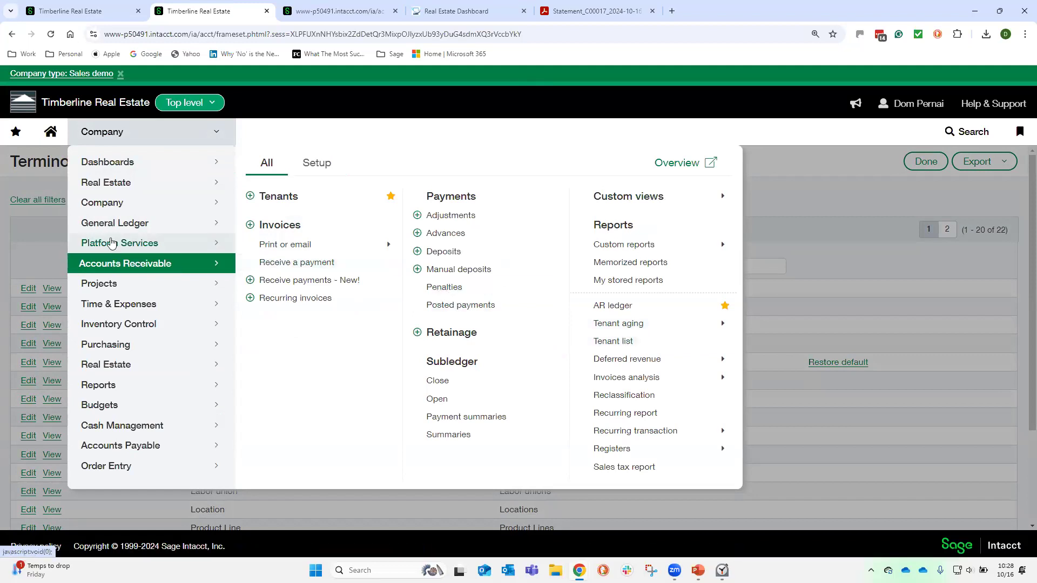
pyautogui.moveTo(105, 187)
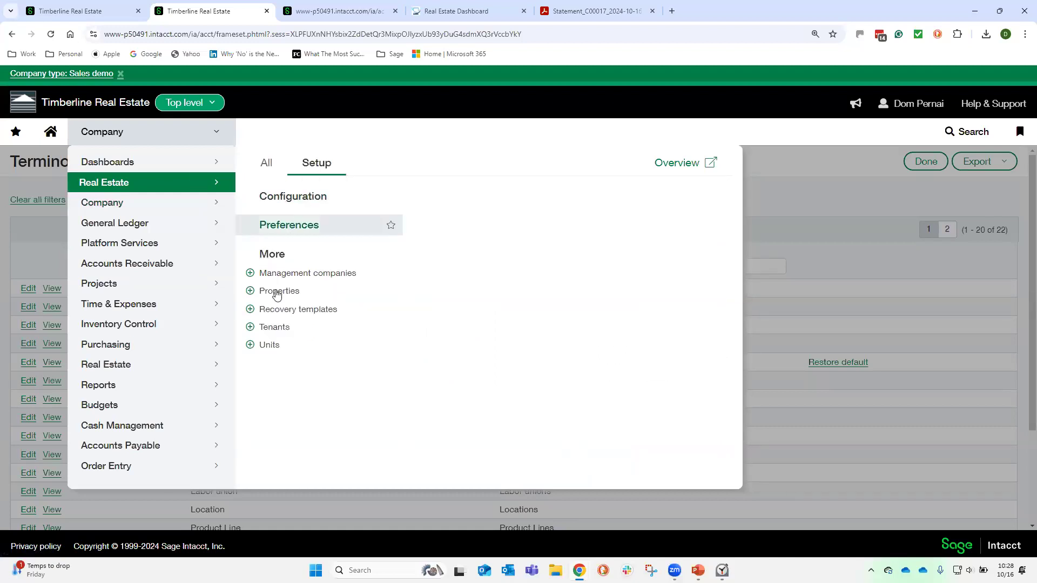
pyautogui.click(275, 294)
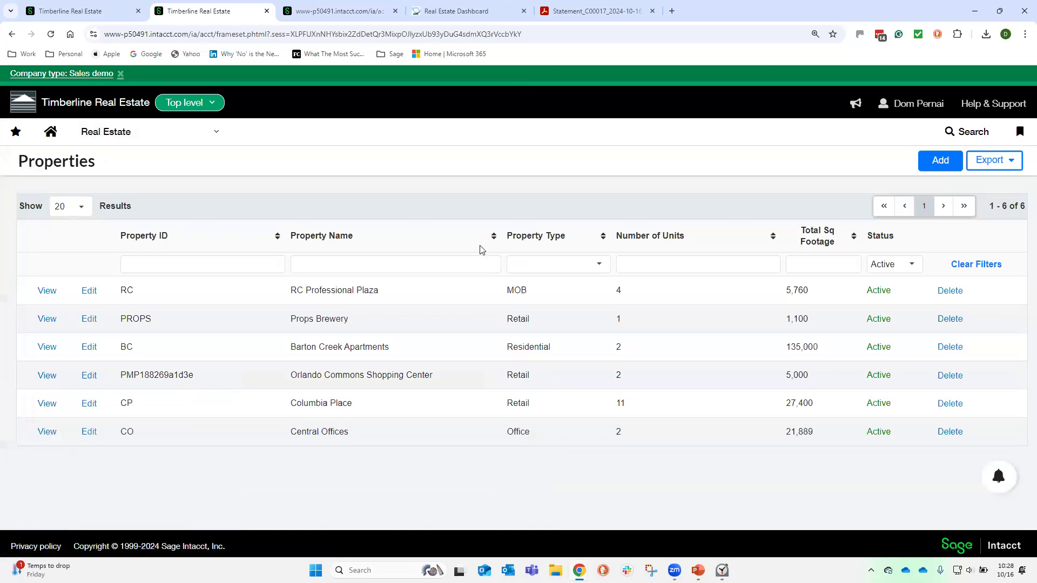
# - Sort the properties by property name, filter the names by "Pl", and view the available export formats
pyautogui.click(495, 237)
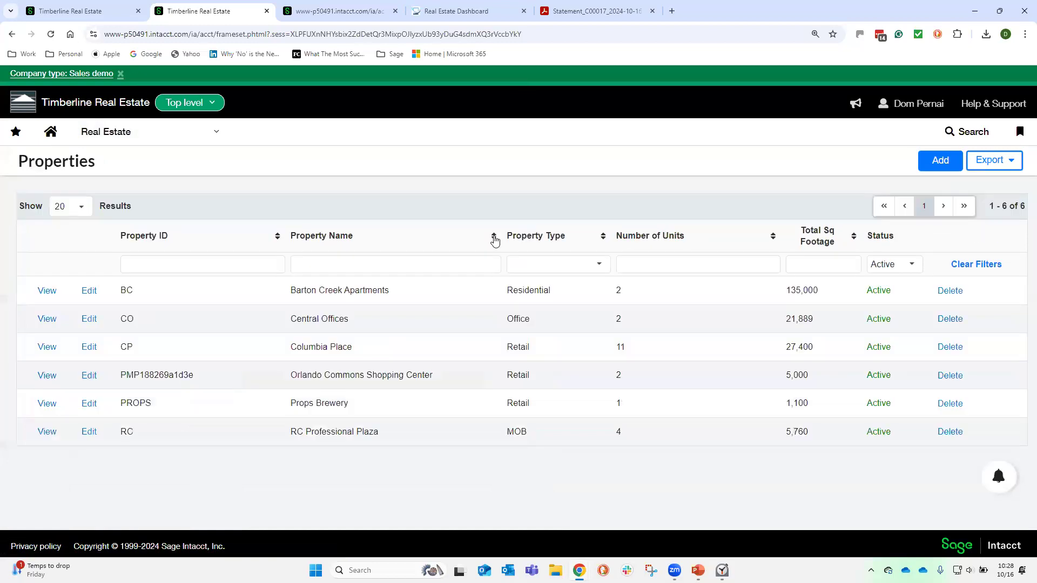
pyautogui.click(464, 260)
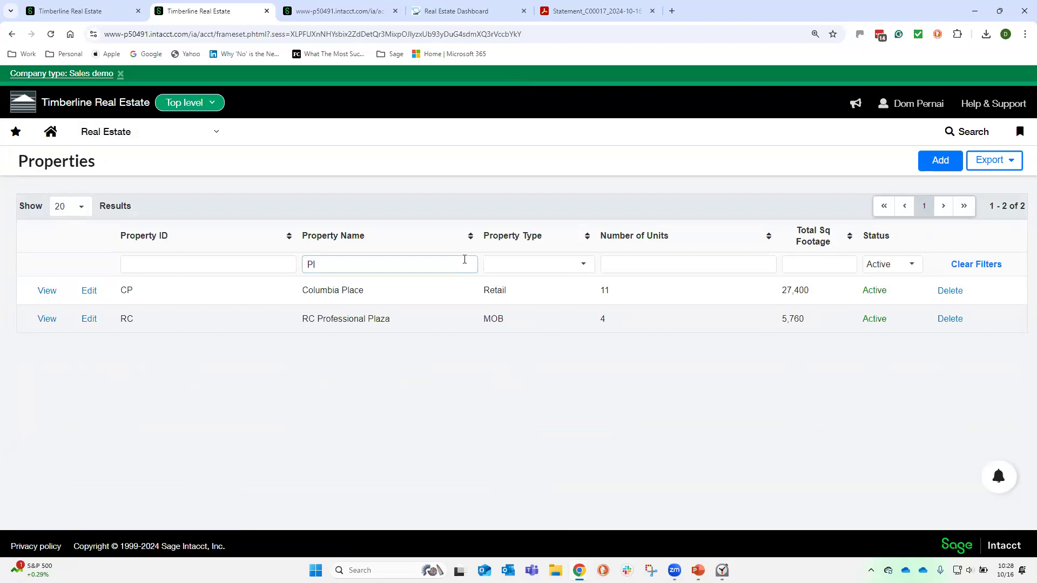
pyautogui.click(994, 160)
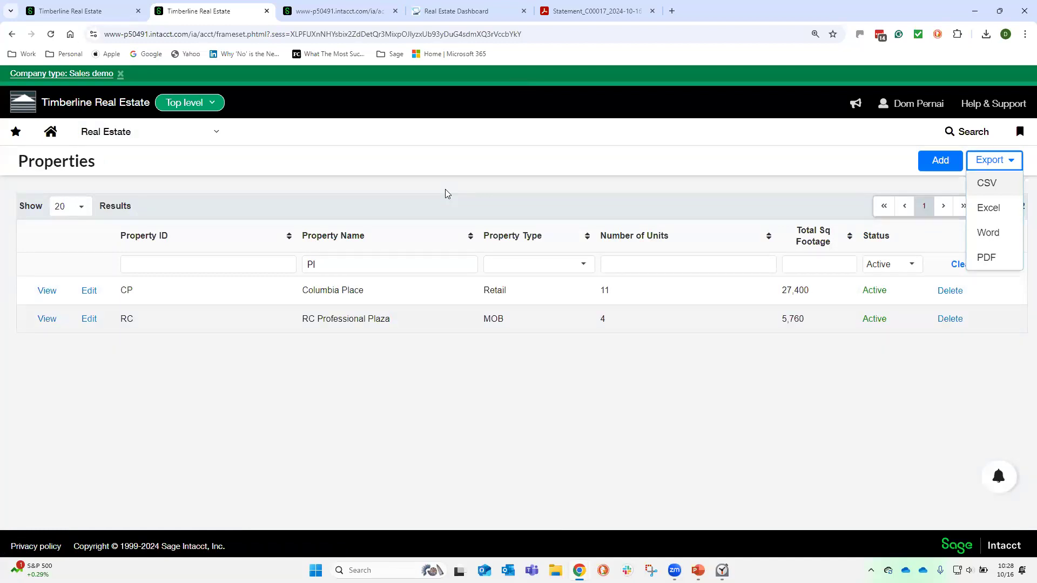
# - Open the Columbia Place property for editing and review its total, occupied and leased unit counts
pyautogui.click(104, 294)
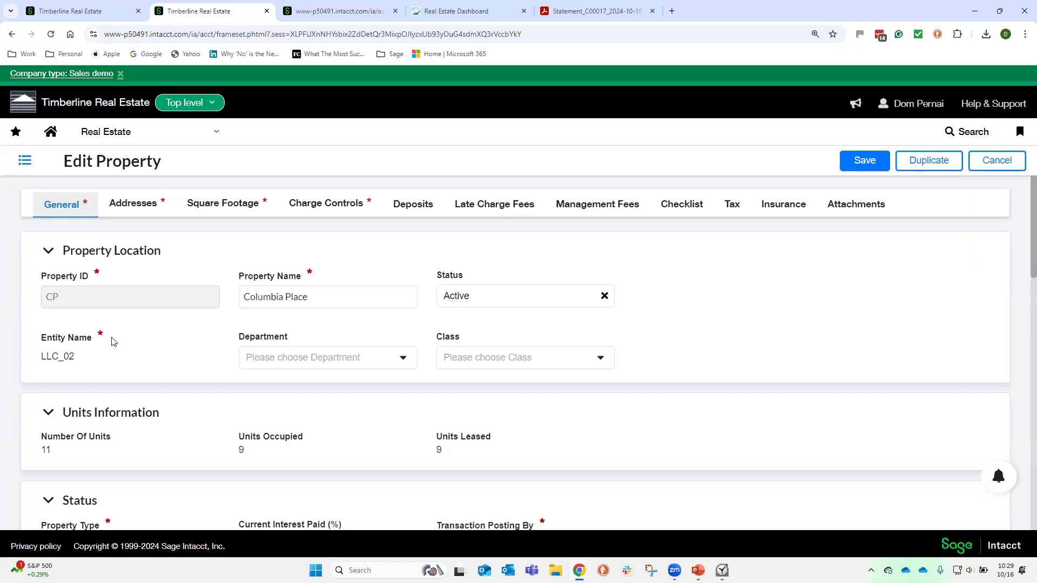
pyautogui.scroll(-1, 86, 378)
pyautogui.doubleClick(46, 395)
pyautogui.doubleClick(241, 396)
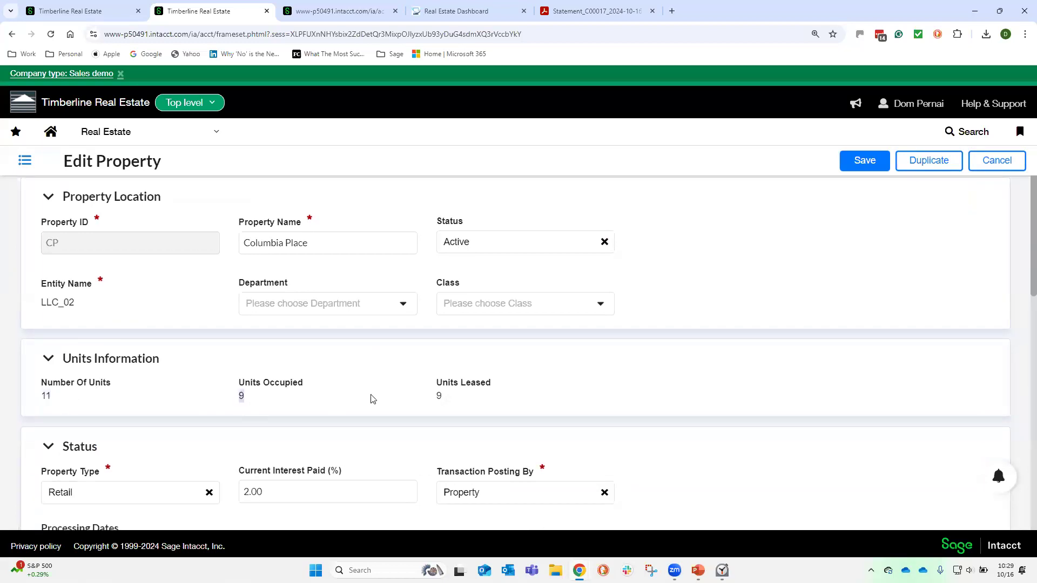
pyautogui.doubleClick(439, 397)
# - Review the Columbia Place status settings and browse the available property types without changing the selection
pyautogui.scroll(-2, 365, 365)
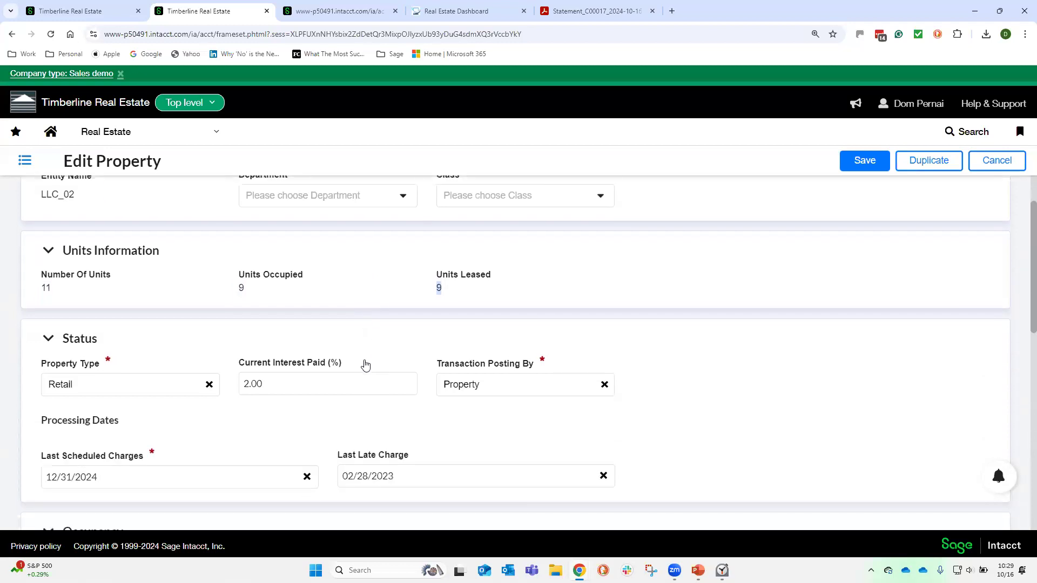
pyautogui.click(132, 388)
pyautogui.scroll(-3, 273, 372)
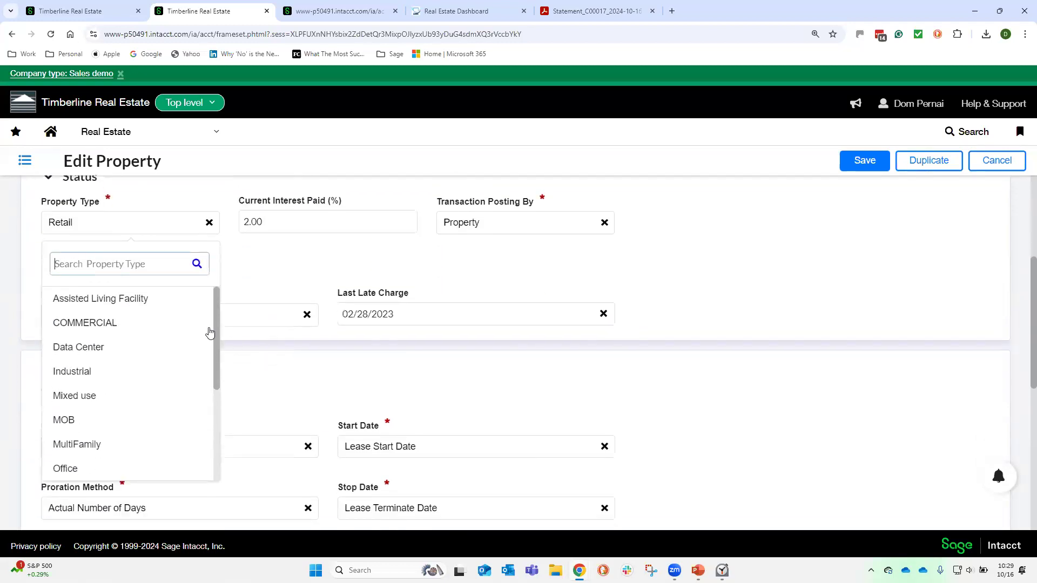
pyautogui.moveTo(217, 341); pyautogui.dragTo(208, 306)
pyautogui.click(250, 269)
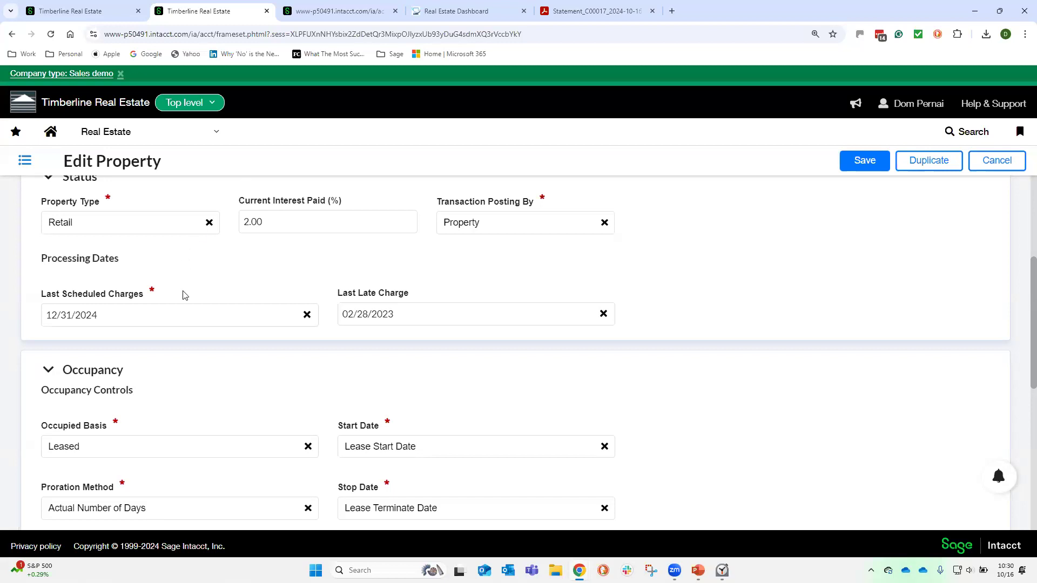
# - Examine the property's occupancy controls, including the Occupied Basis choices, and the vacancy loss tracking settings
pyautogui.scroll(-1, 189, 289)
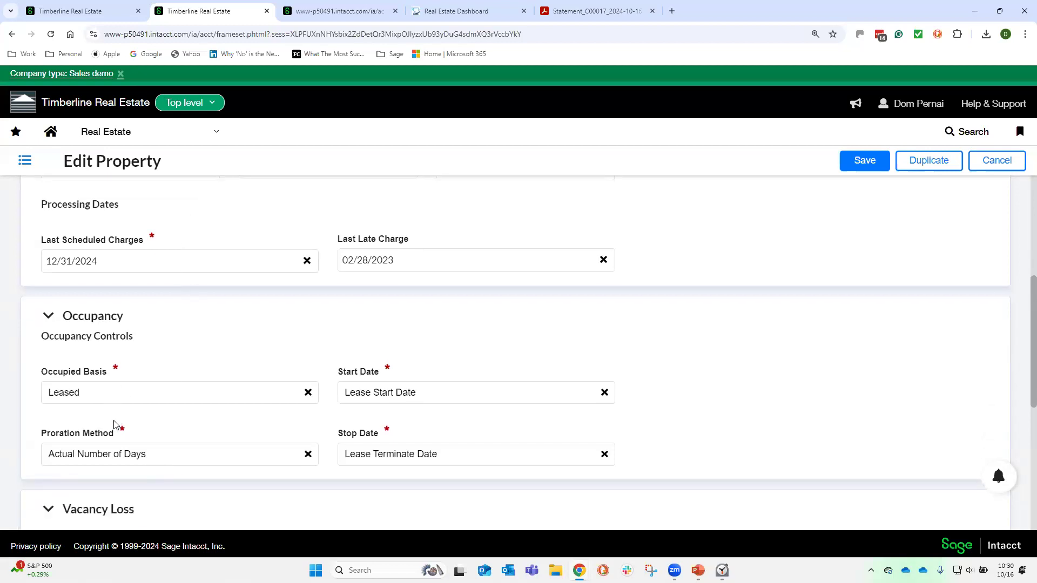
pyautogui.click(112, 393)
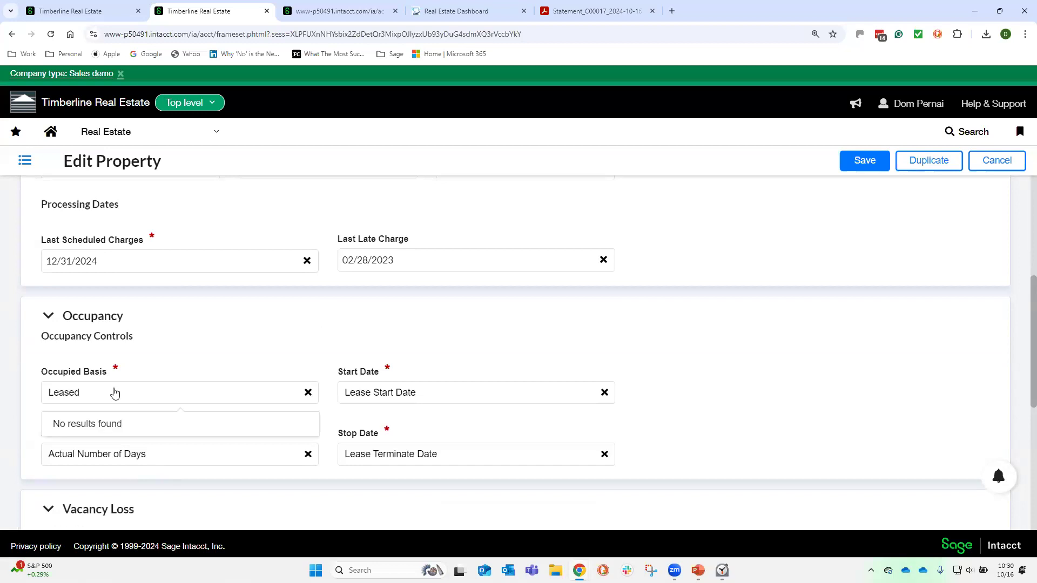
pyautogui.click(170, 350)
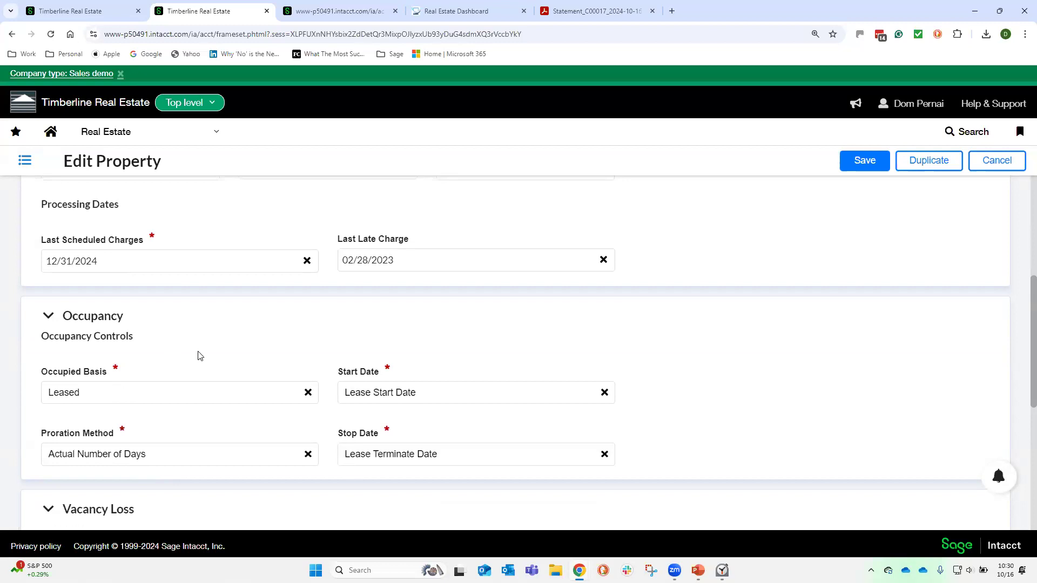
pyautogui.scroll(-4, 204, 351)
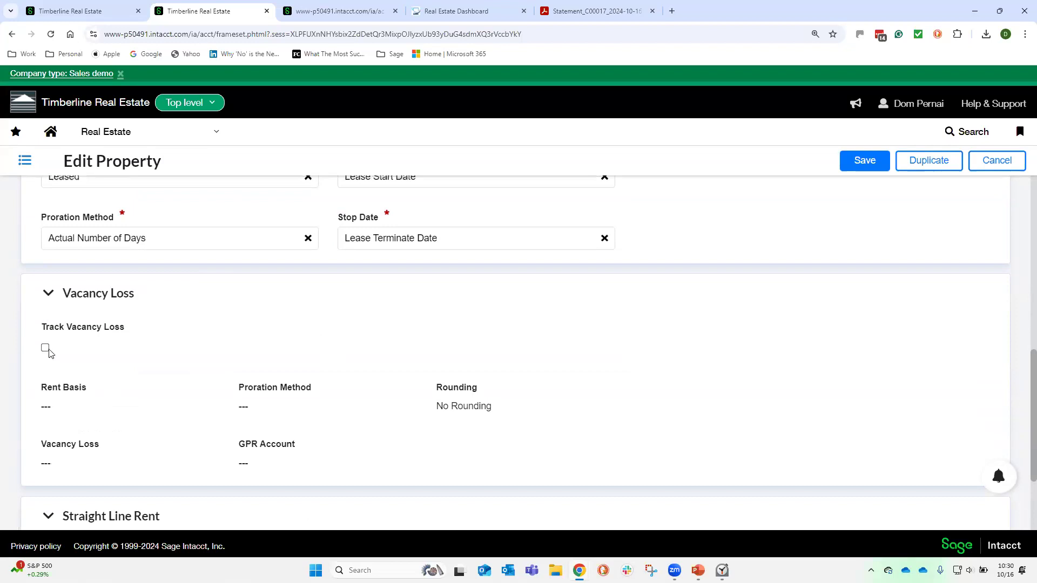
# - Review the property's square footage entries and the charge controls for its billing items
pyautogui.scroll(10, 111, 347)
pyautogui.scroll(4, 111, 347)
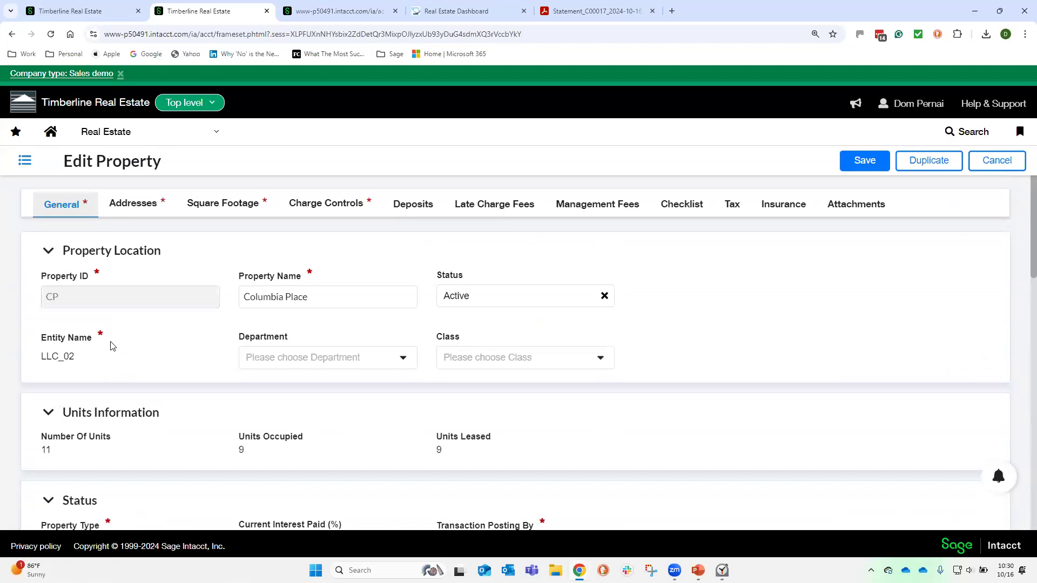
pyautogui.click(221, 209)
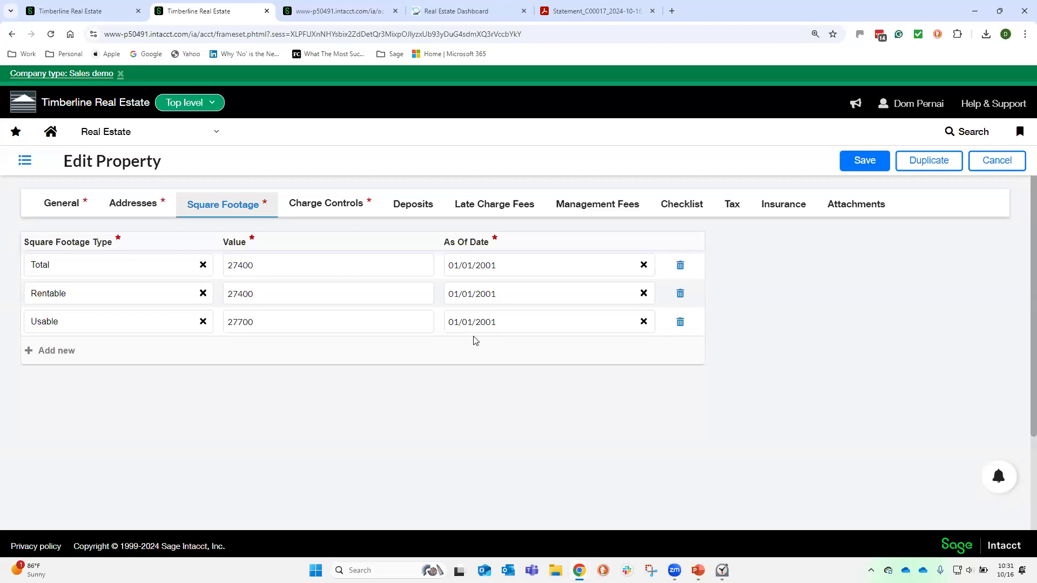
pyautogui.click(332, 204)
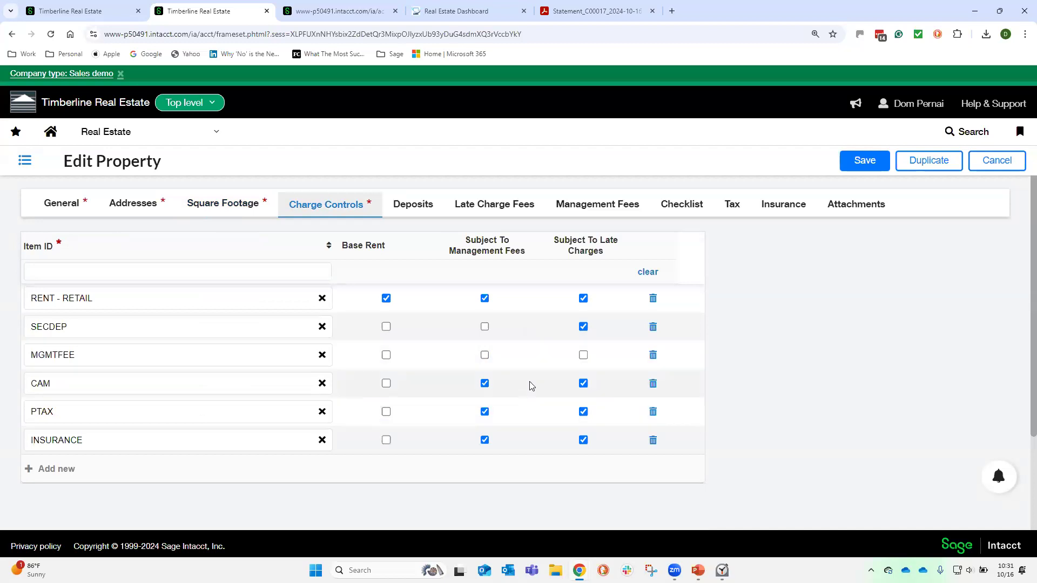
# - Review the property's late charge fee setup and view the available calculation types
pyautogui.click(504, 209)
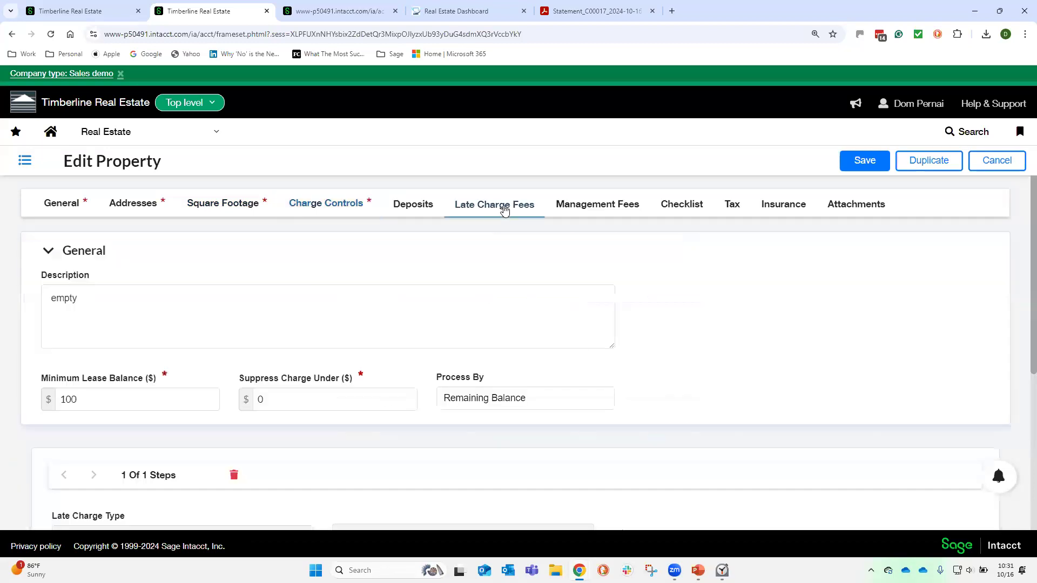
pyautogui.scroll(-3, 407, 342)
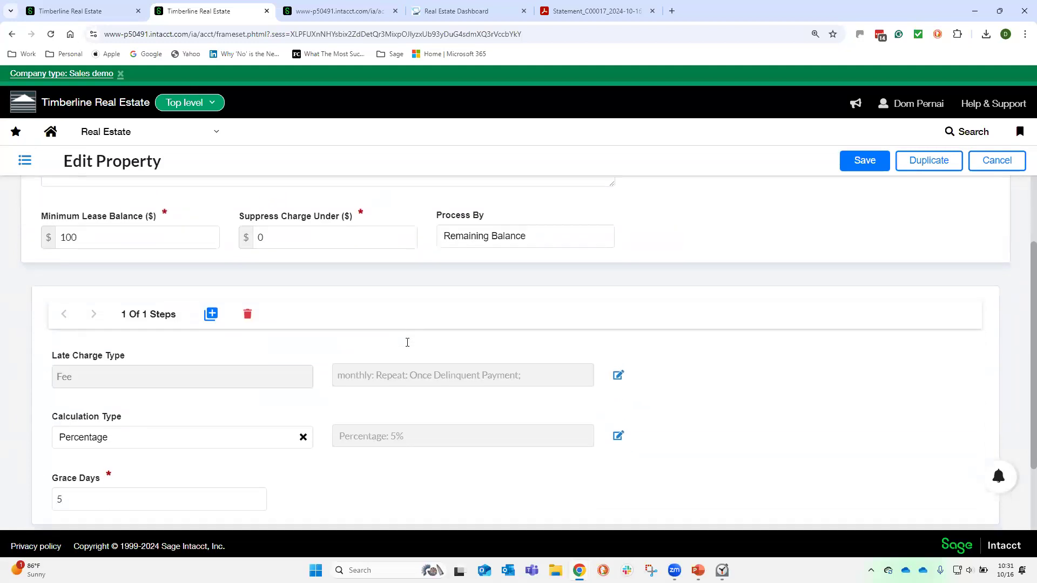
pyautogui.scroll(-1, 407, 343)
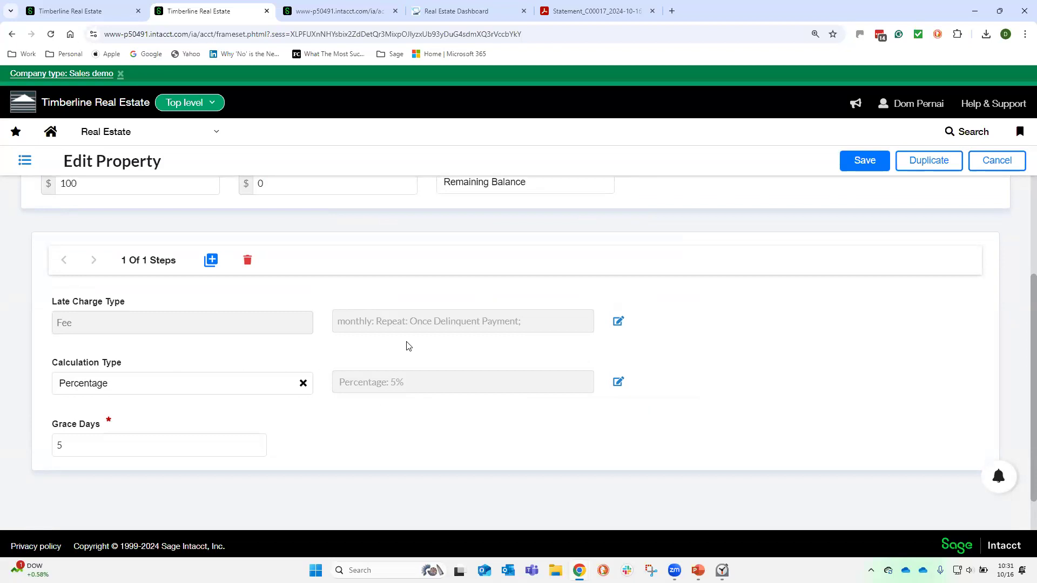
pyautogui.click(243, 392)
pyautogui.scroll(-1, 351, 429)
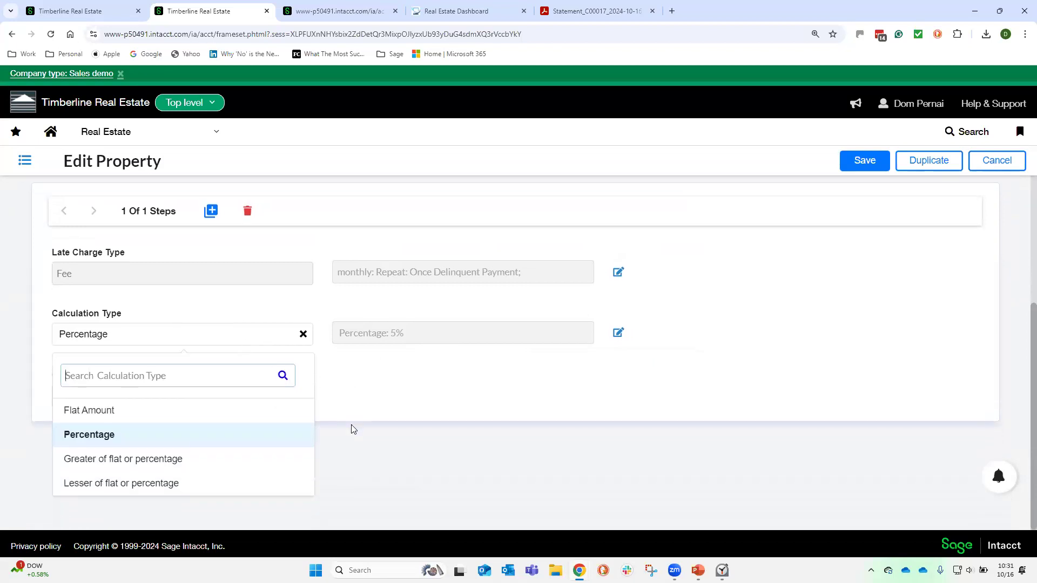
pyautogui.click(367, 398)
pyautogui.scroll(1, 366, 396)
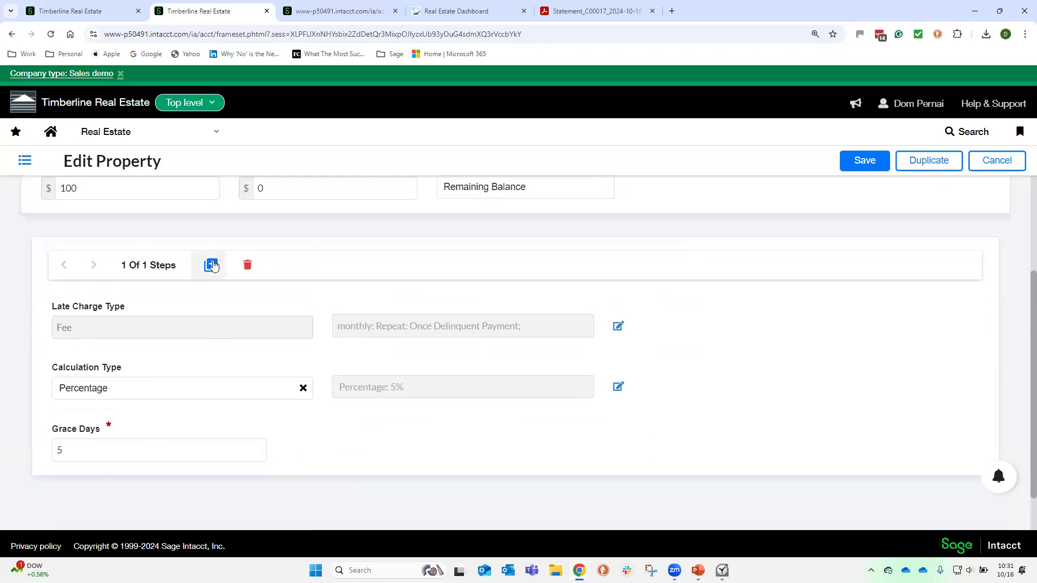
# - Check the Process By choices in the general late charge fee settings
pyautogui.scroll(1, 297, 284)
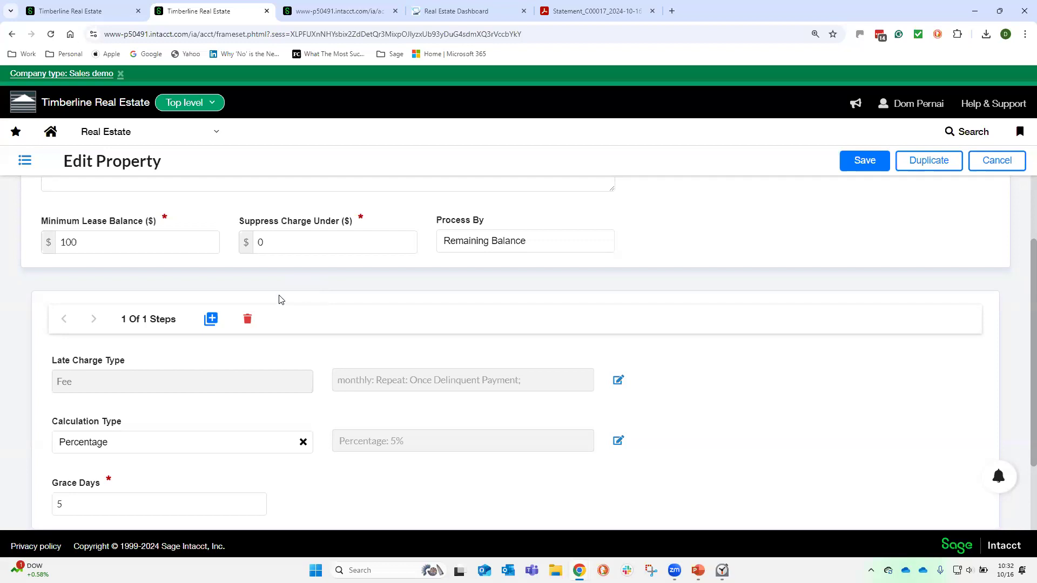
pyautogui.scroll(1, 424, 261)
pyautogui.click(527, 300)
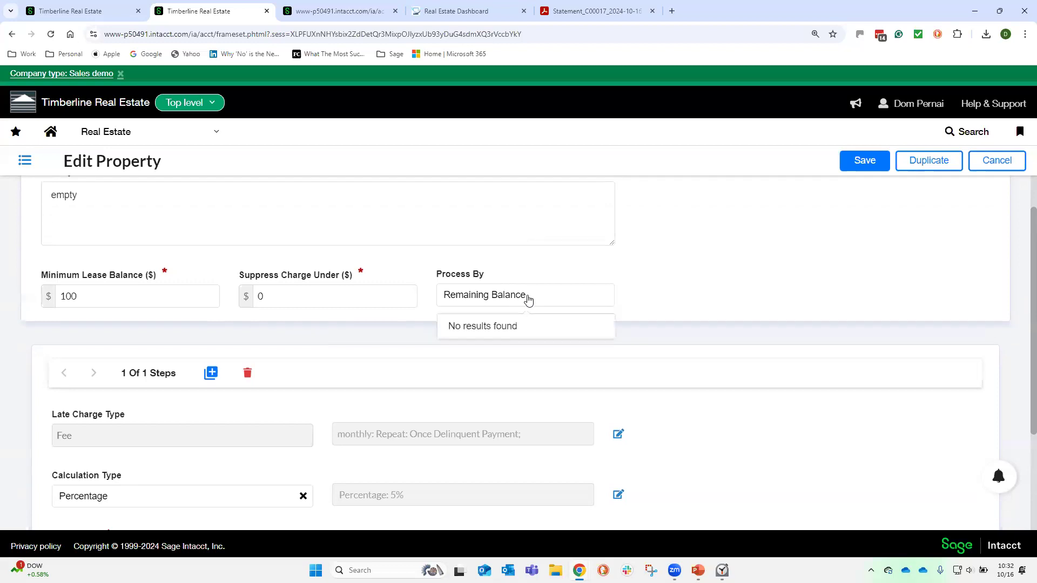
pyautogui.click(643, 286)
pyautogui.scroll(2, 642, 280)
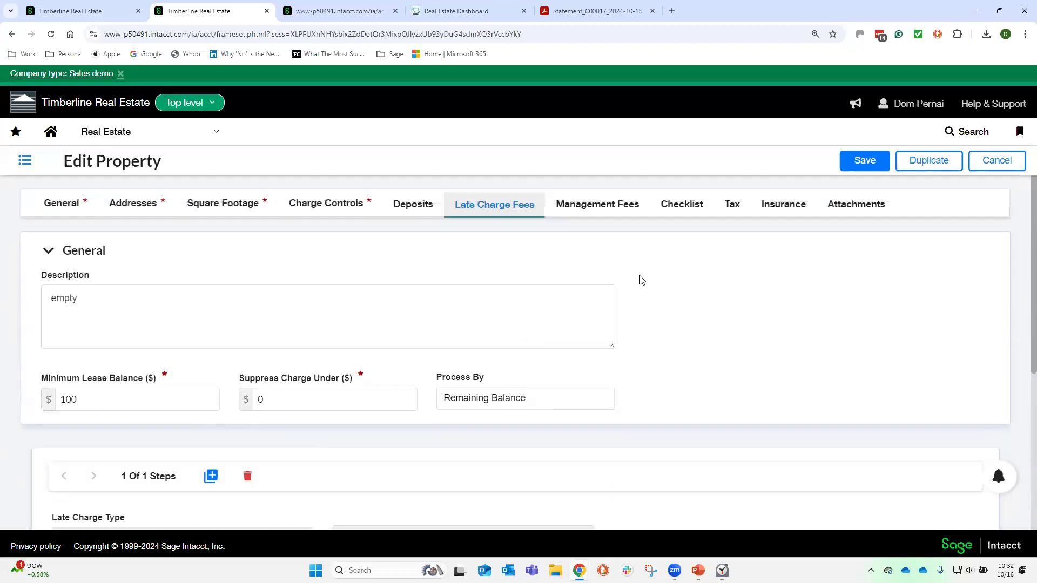
# - Examine the property's Standard management fee, covering its timing, basis calculation, basis amounts and accounting settings
pyautogui.click(585, 203)
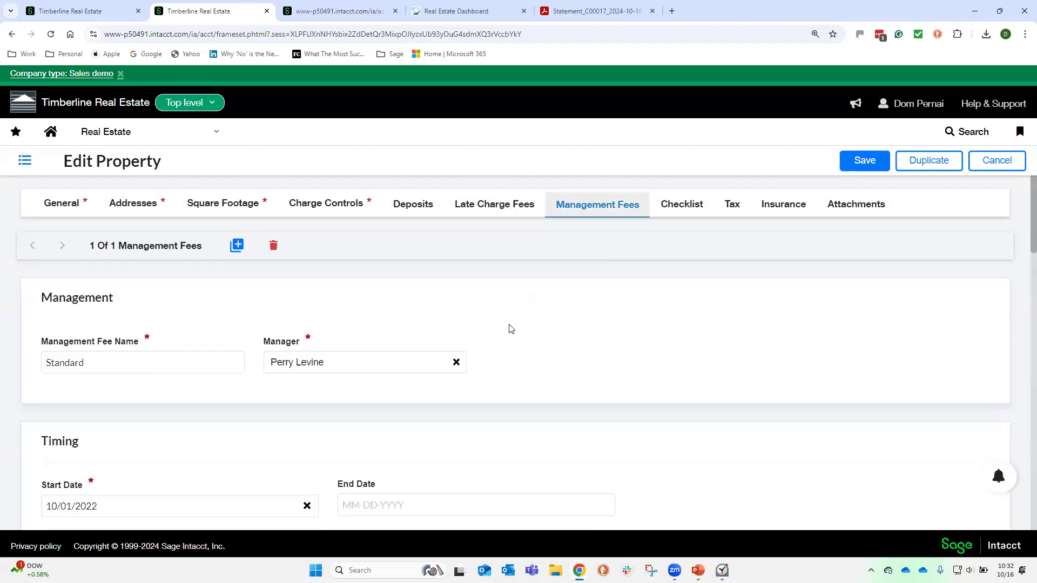
pyautogui.scroll(-2, 516, 331)
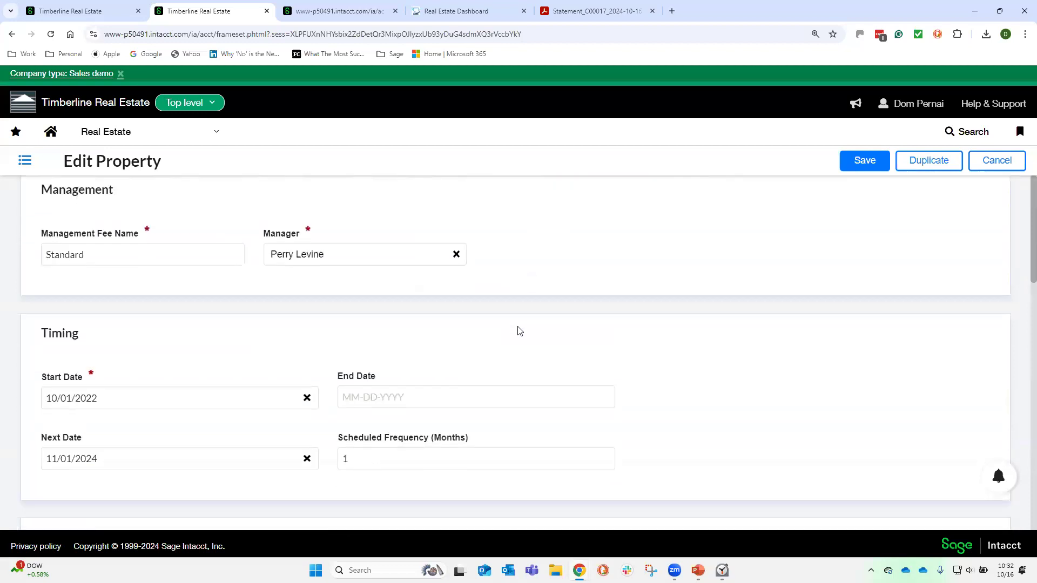
pyautogui.scroll(-5, 511, 324)
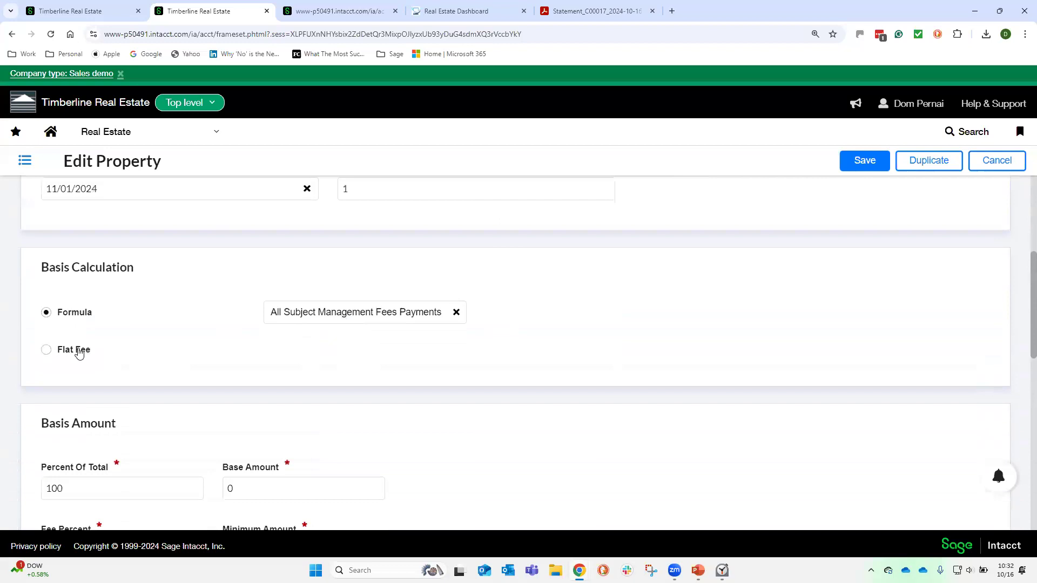
pyautogui.scroll(-3, 216, 348)
pyautogui.click(235, 331)
pyautogui.scroll(3, 247, 324)
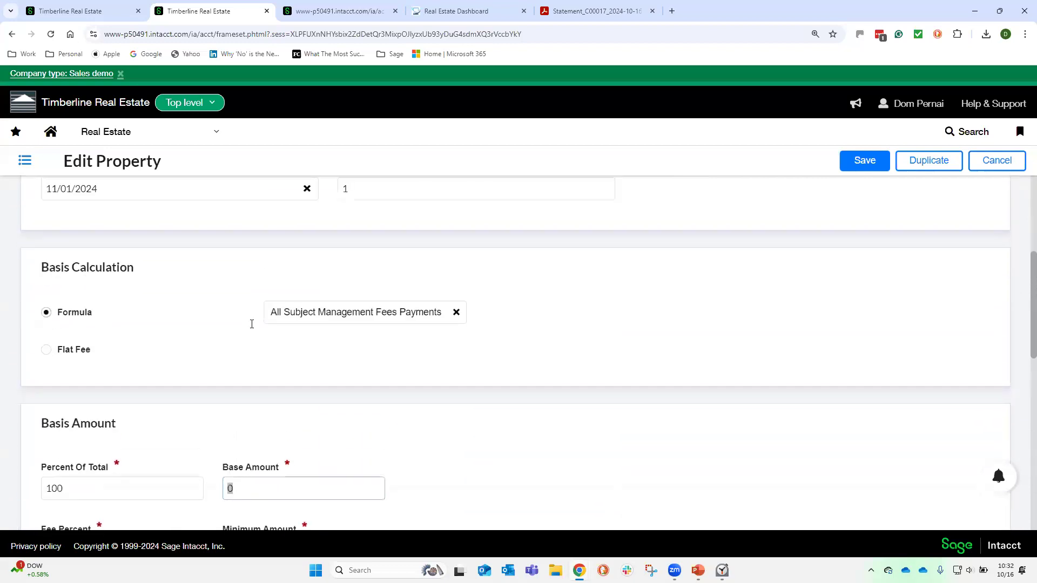
pyautogui.scroll(-4, 252, 324)
pyautogui.scroll(-2, 251, 324)
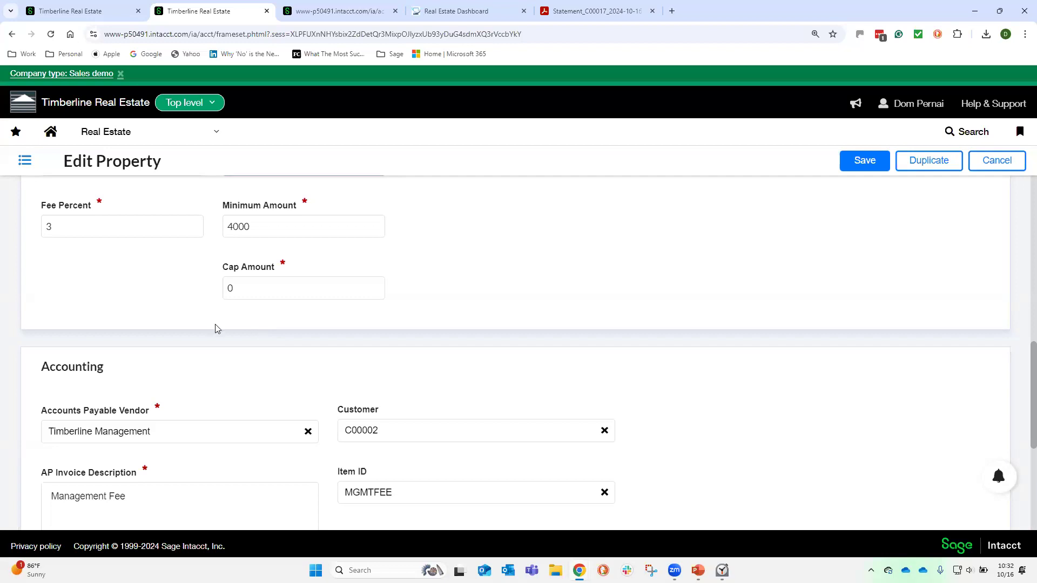
# - Review the property's tax record, view the attached shopping center photo.png, and return to the property record
pyautogui.scroll(10, 400, 252)
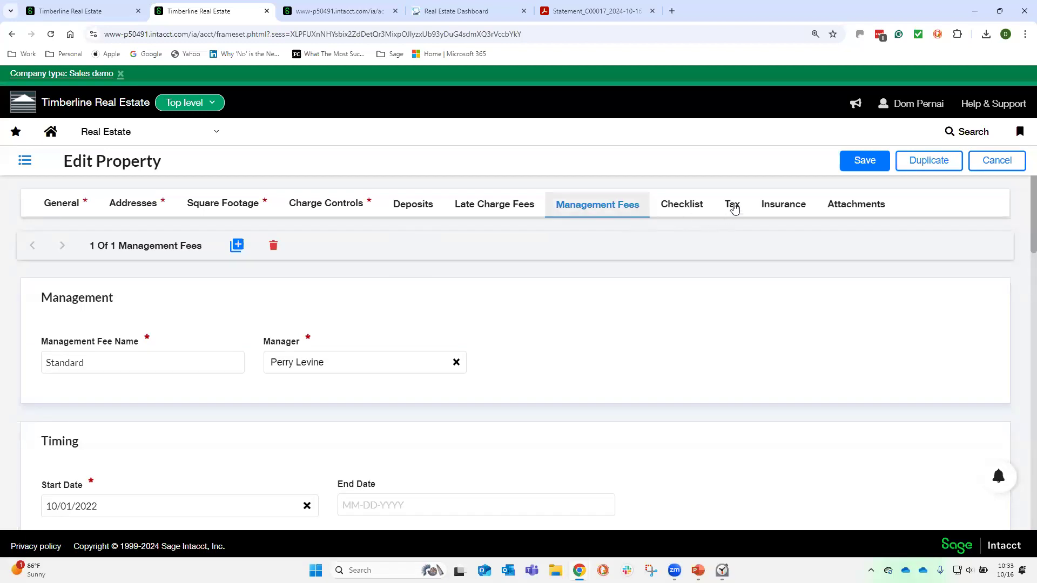
pyautogui.click(733, 206)
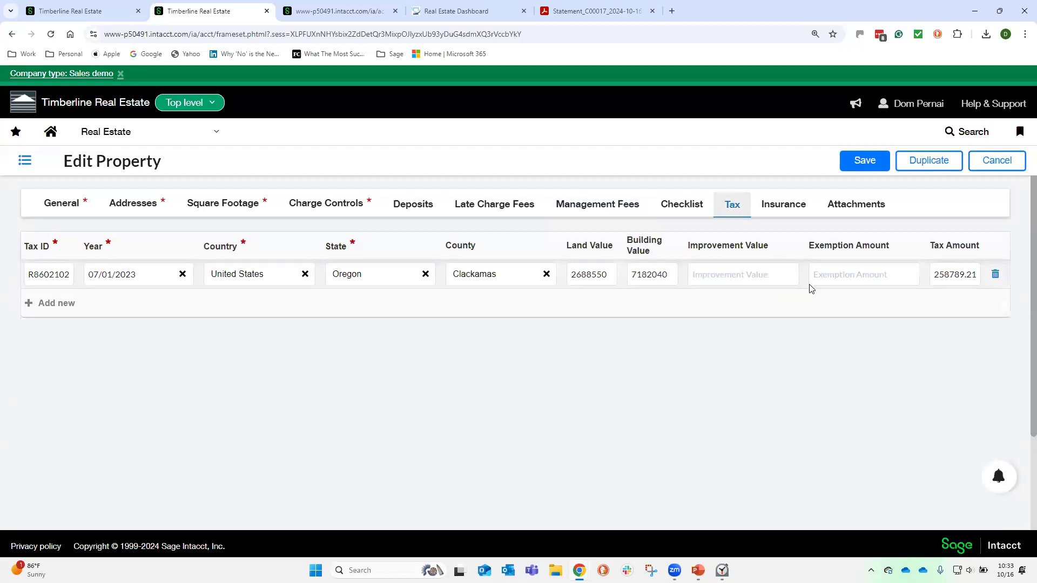
pyautogui.click(852, 206)
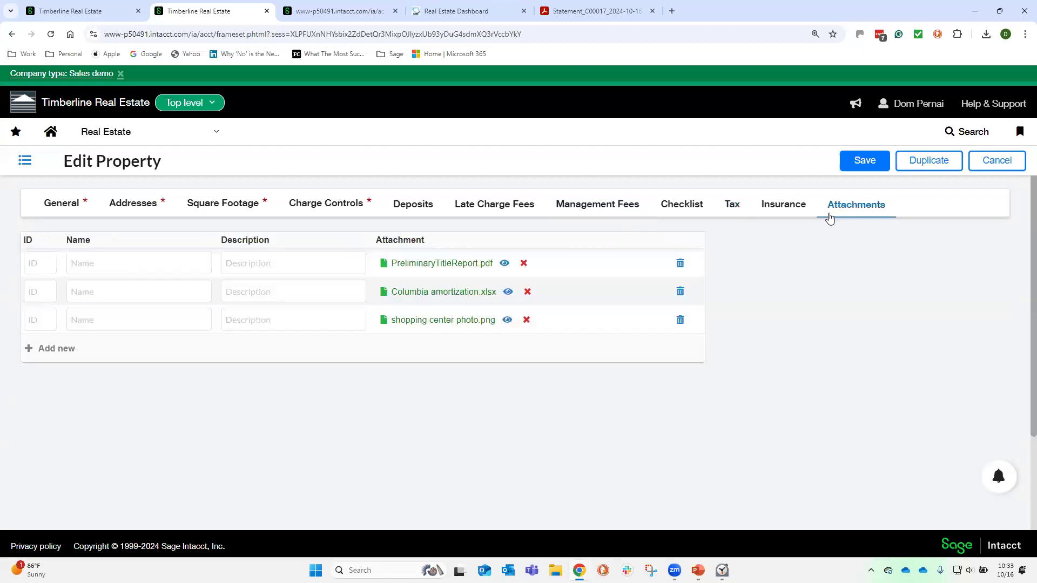
pyautogui.click(506, 320)
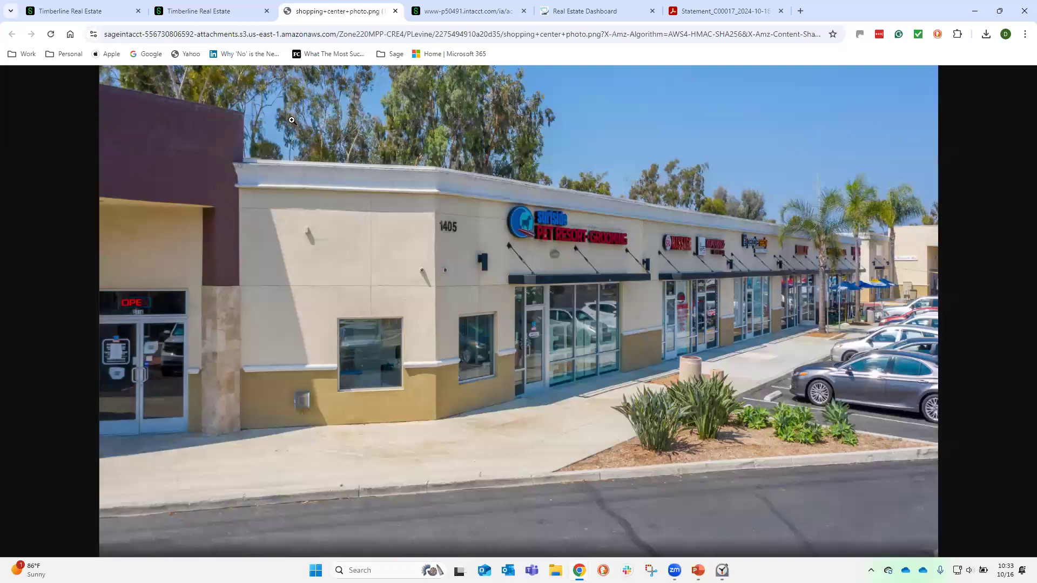
pyautogui.click(224, 13)
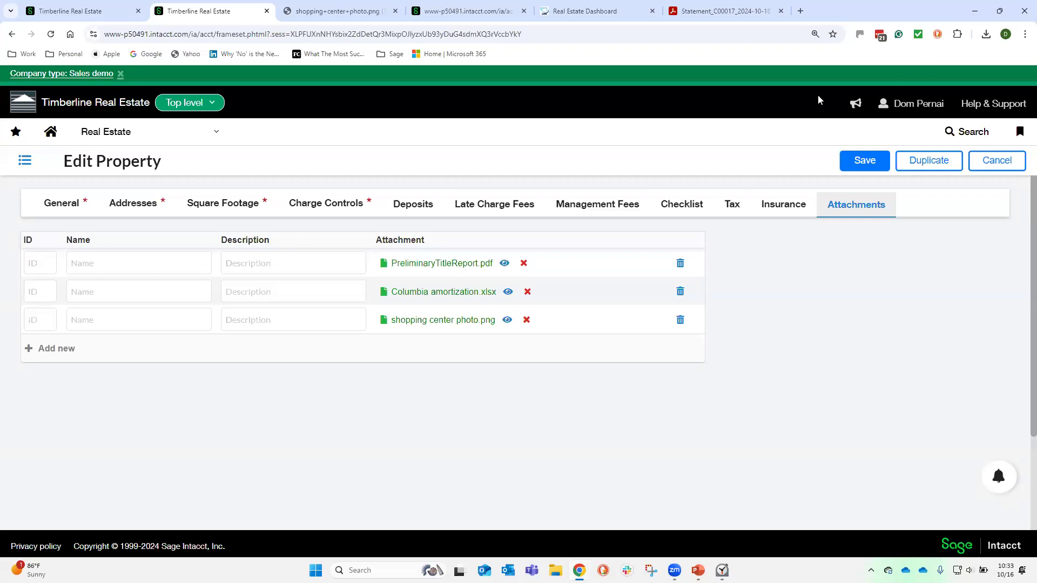
# - Open the Real Estate units list, filter the property column by "Pl", and open Columbia Place unit CP-110A for editing
pyautogui.click(78, 135)
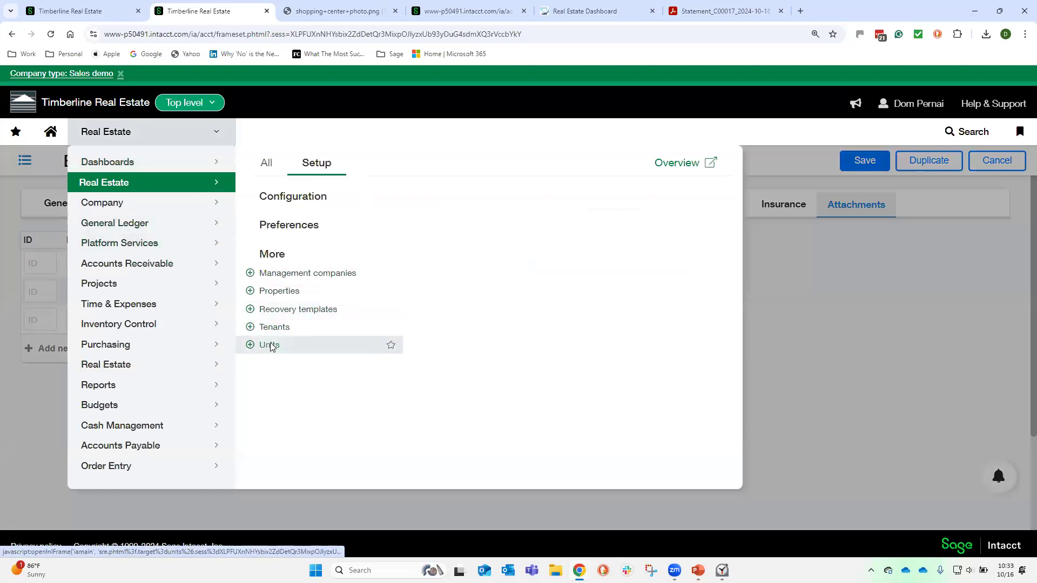
pyautogui.click(270, 345)
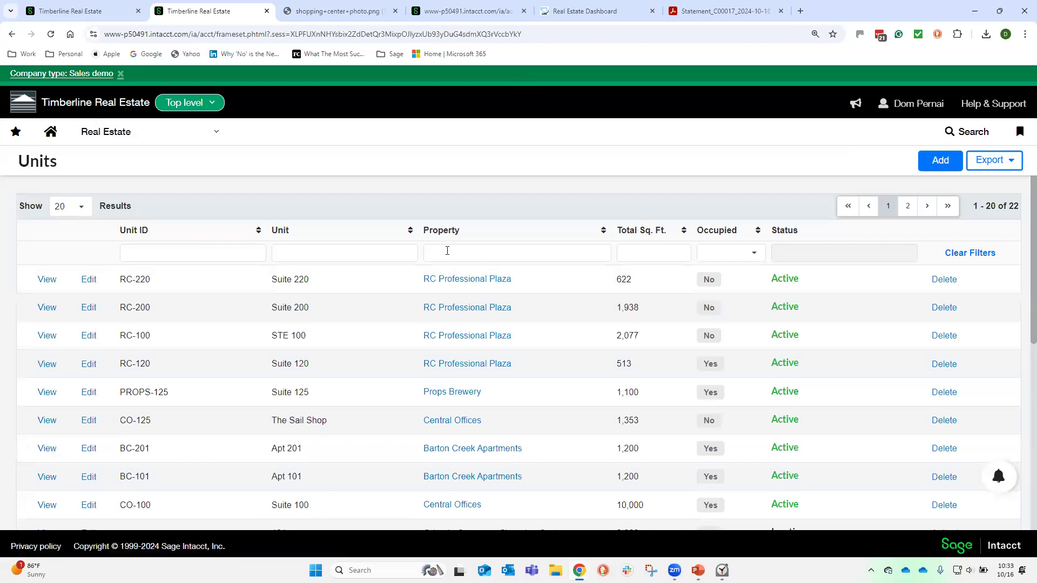
pyautogui.write('Pl')
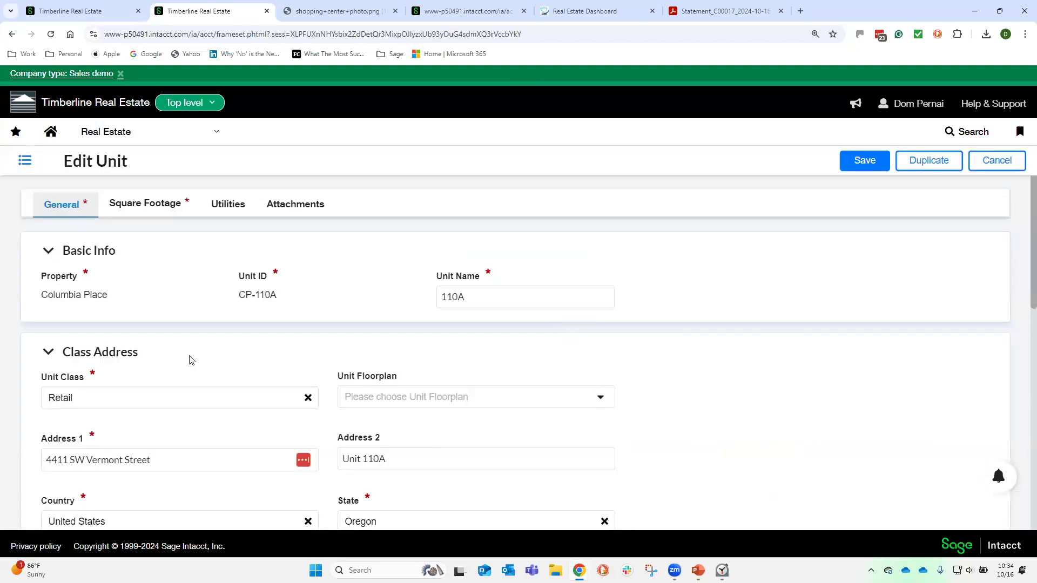
# - Review unit CP-110A's class and address details and view the available unit floorplans
pyautogui.scroll(-2, 160, 291)
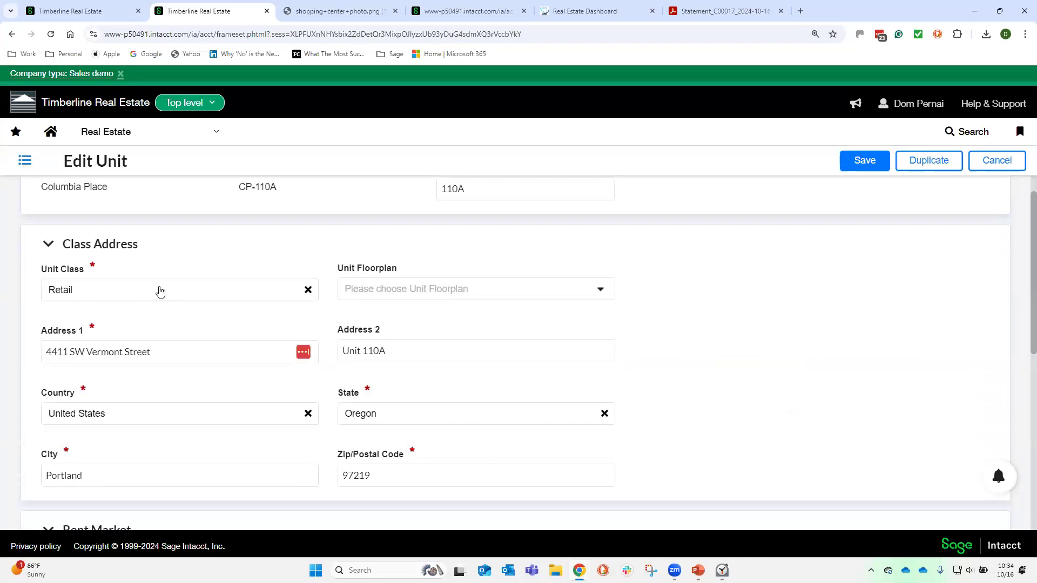
pyautogui.click(407, 292)
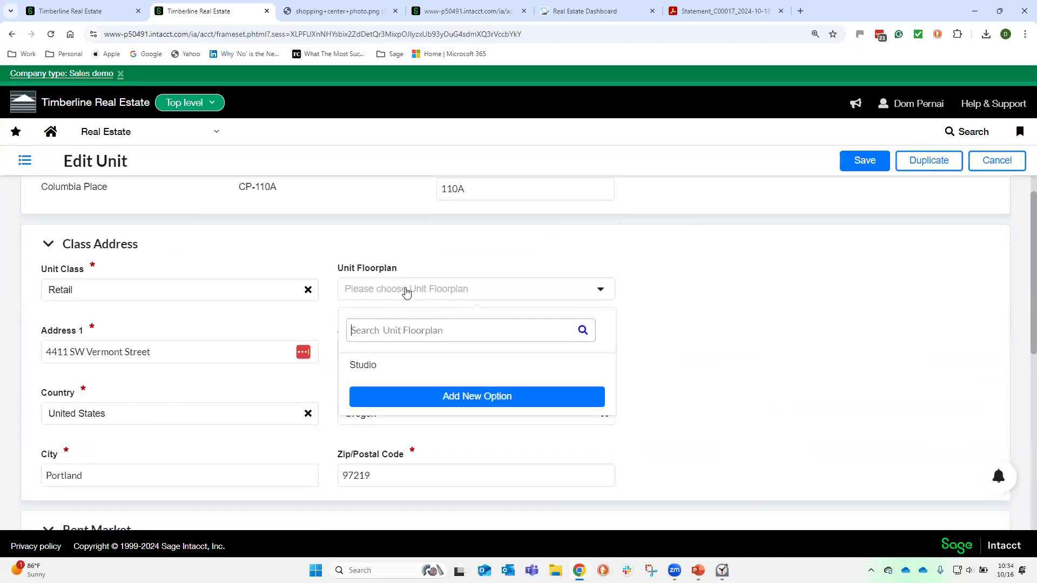
pyautogui.click(435, 264)
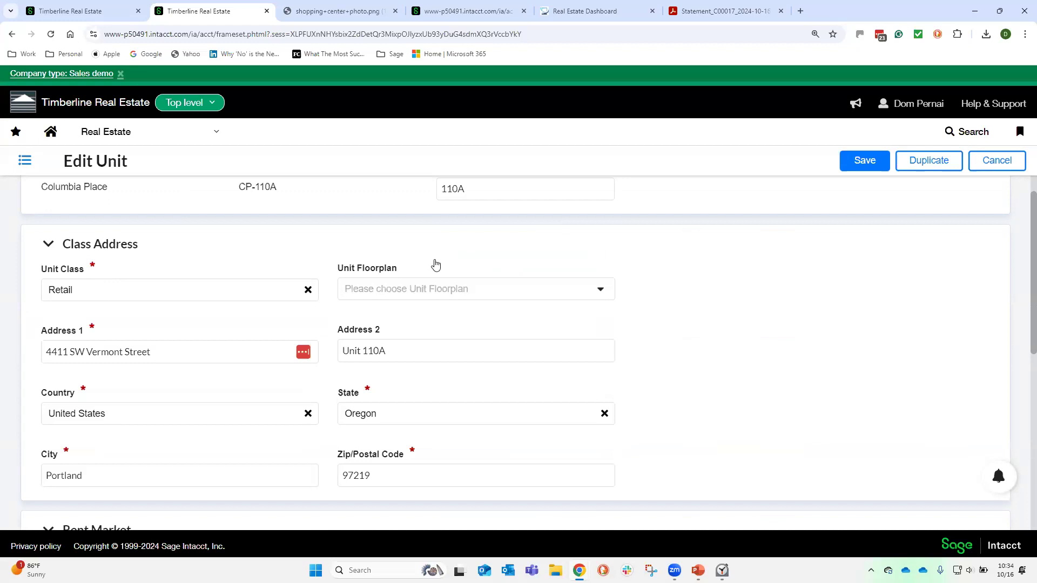
pyautogui.scroll(-1, 284, 307)
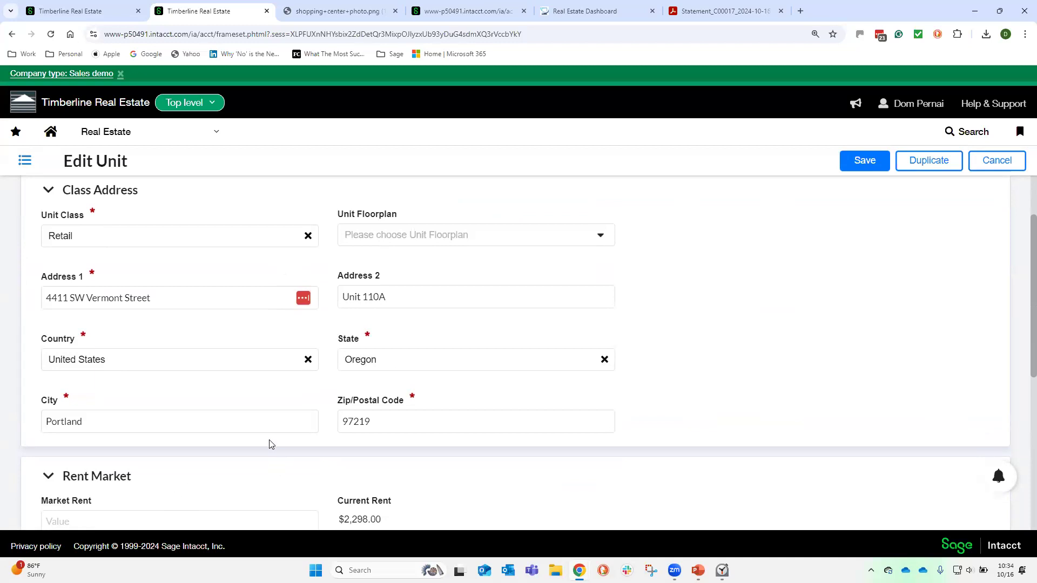
# - Review unit CP-110A's square footage entries, including the as-of date on the 1500.00 rentable entry
pyautogui.scroll(3, 254, 422)
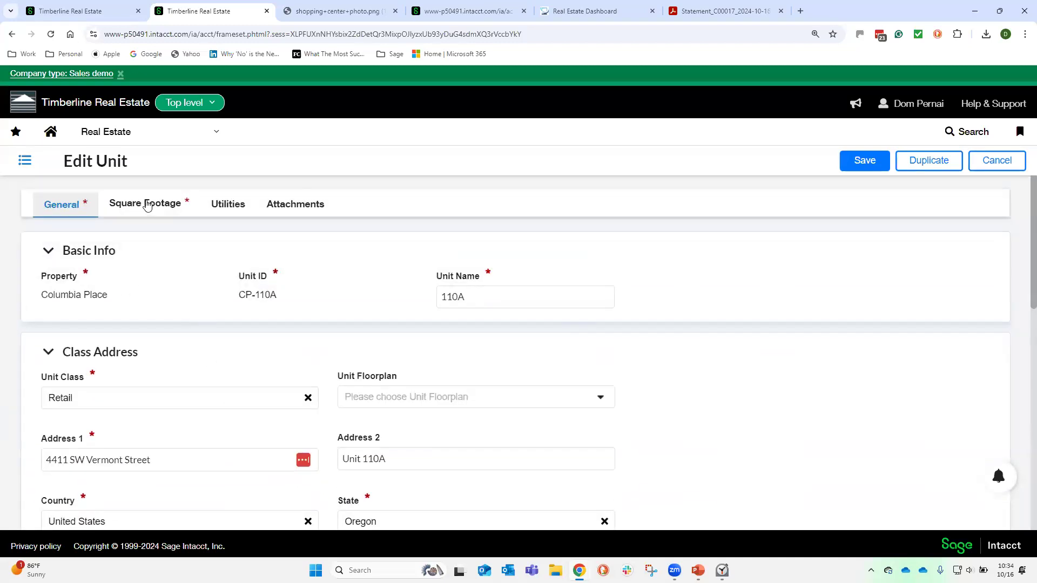
pyautogui.click(146, 206)
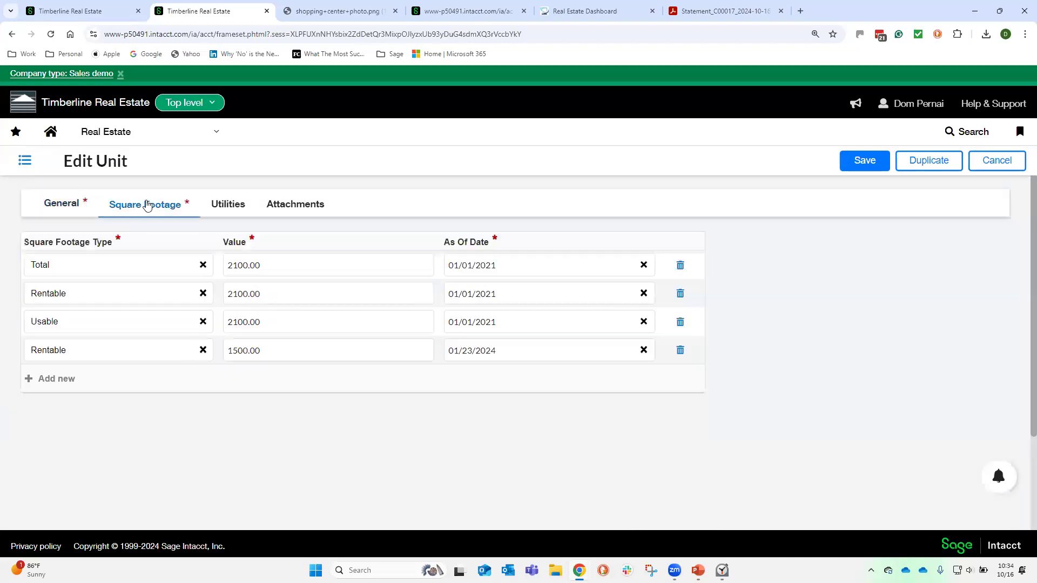
pyautogui.click(471, 351)
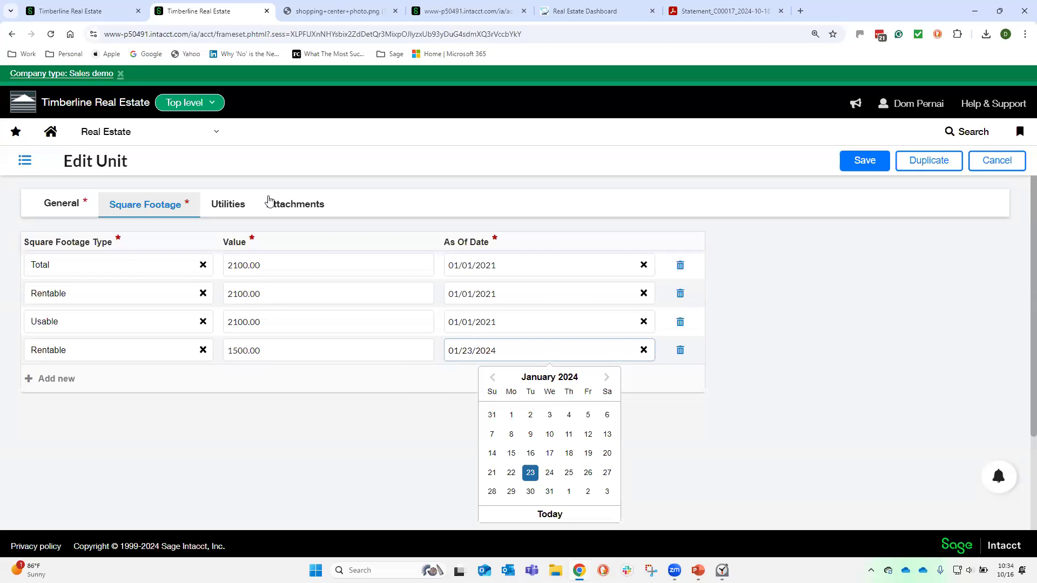
# - Open the Accounts Receivable tenants list and sort it by total due, highest first
pyautogui.click(115, 134)
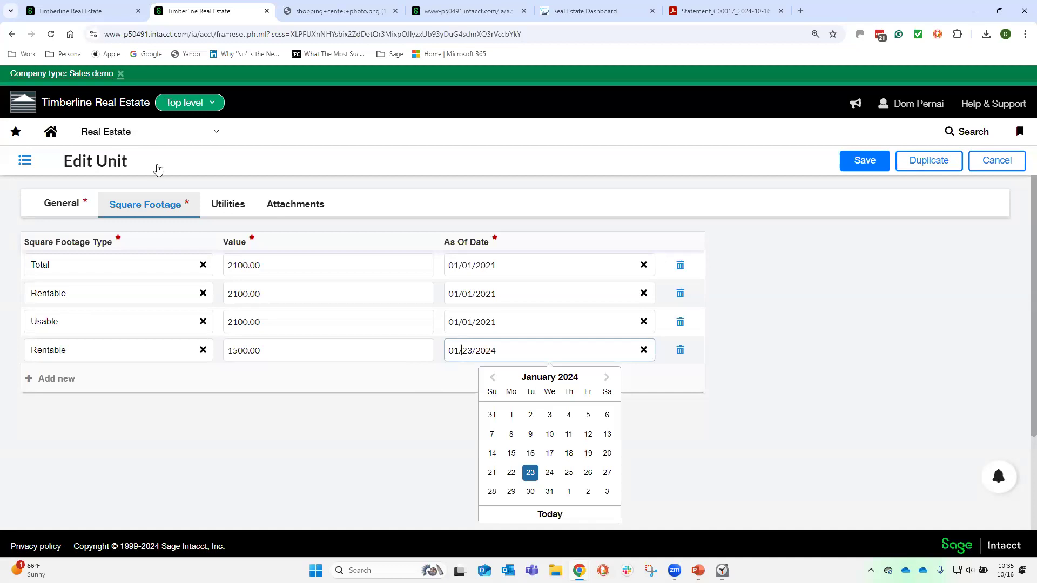
pyautogui.click(142, 264)
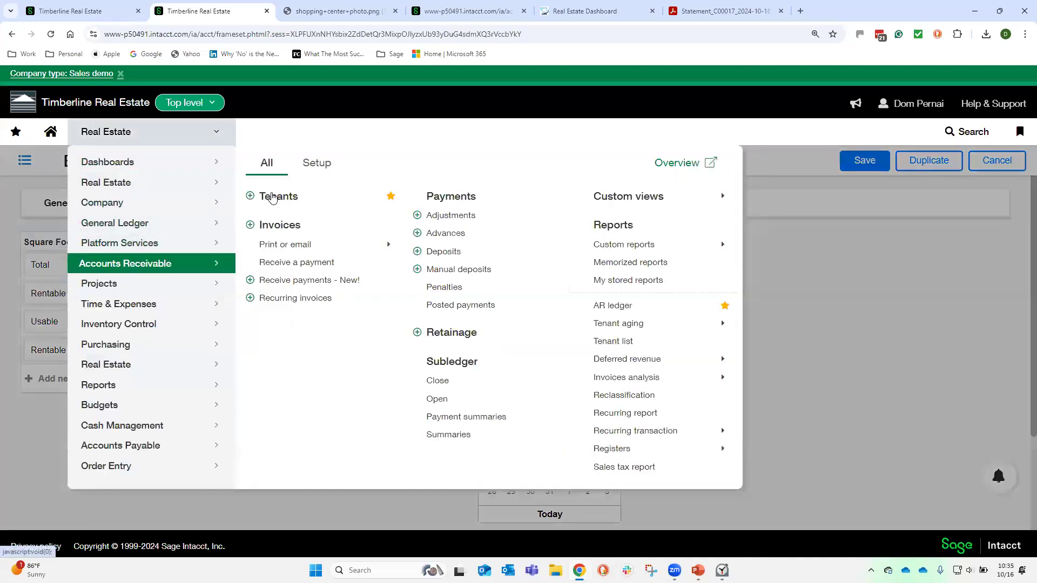
pyautogui.click(271, 197)
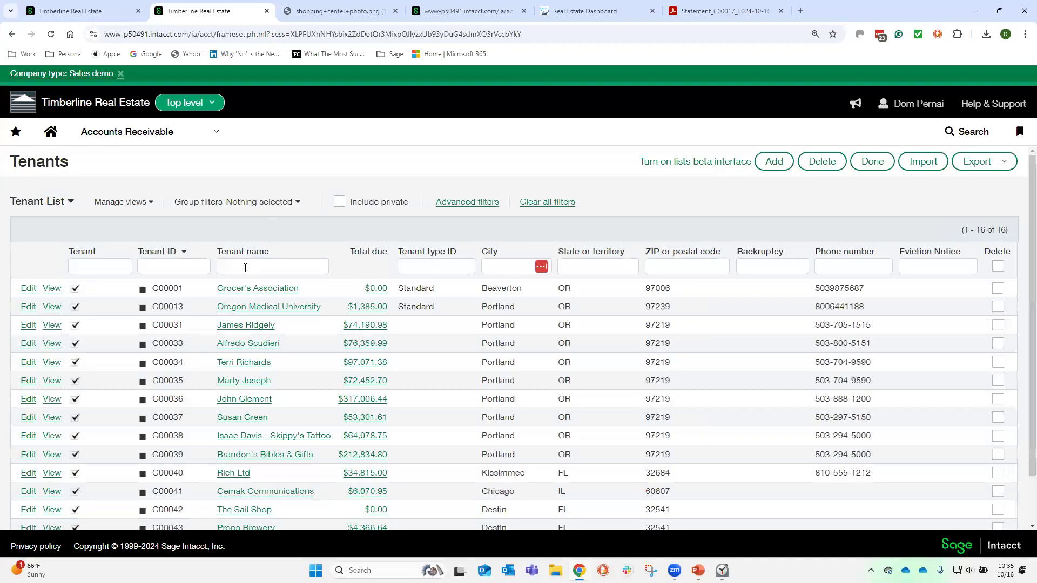
pyautogui.click(216, 264)
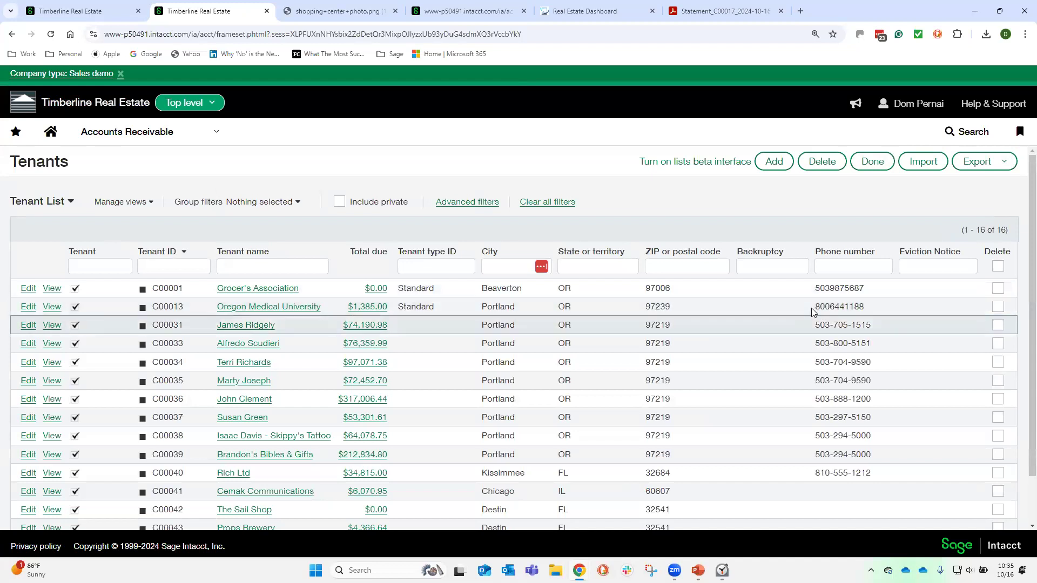
pyautogui.click(364, 253)
pyautogui.click(362, 253)
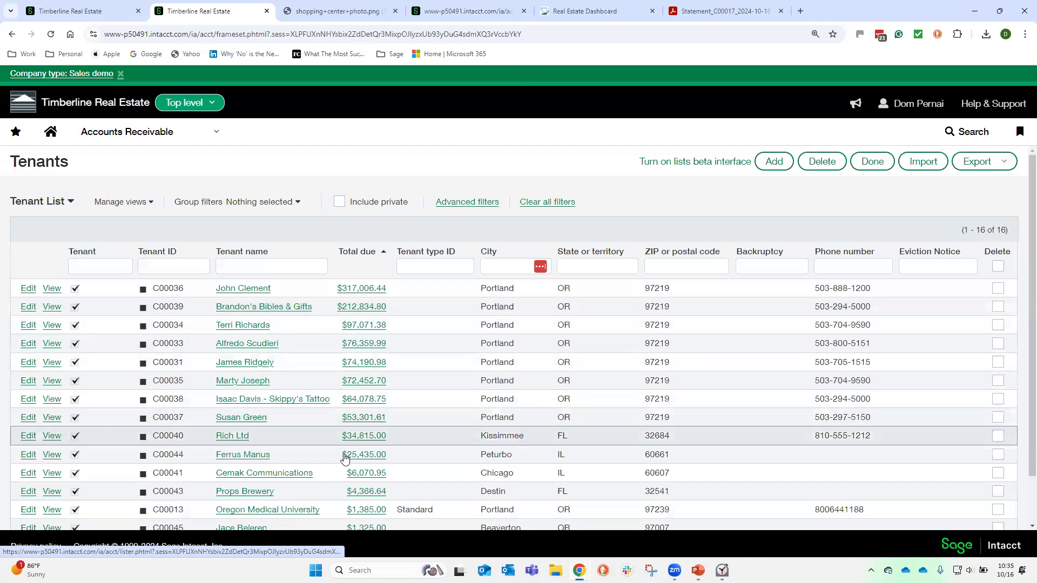
# - View the Brandon's Bibles & Gifts tenant record and review its primary contact, contact list and licenses
pyautogui.click(52, 307)
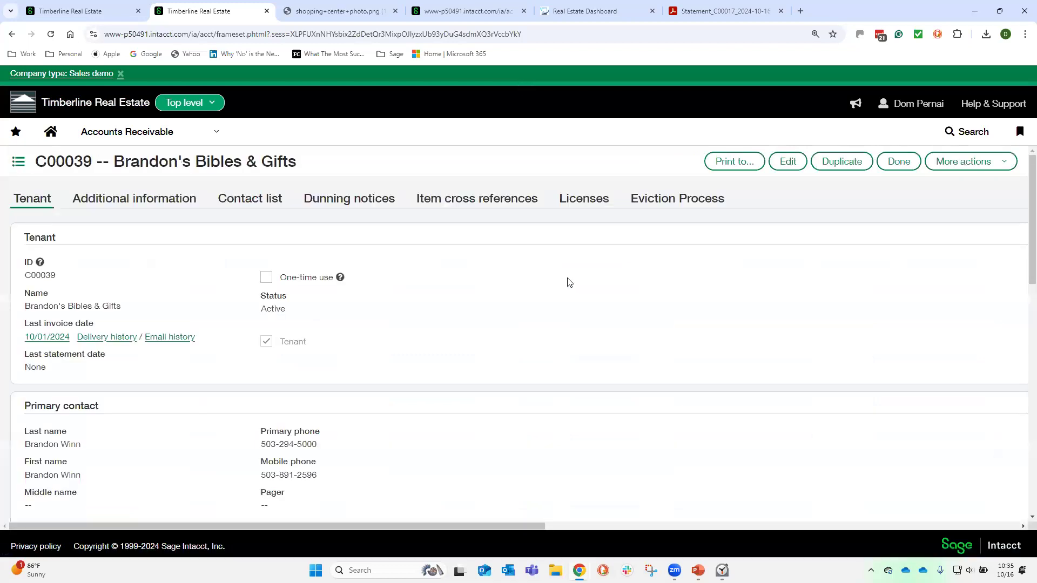
pyautogui.scroll(-1, 559, 278)
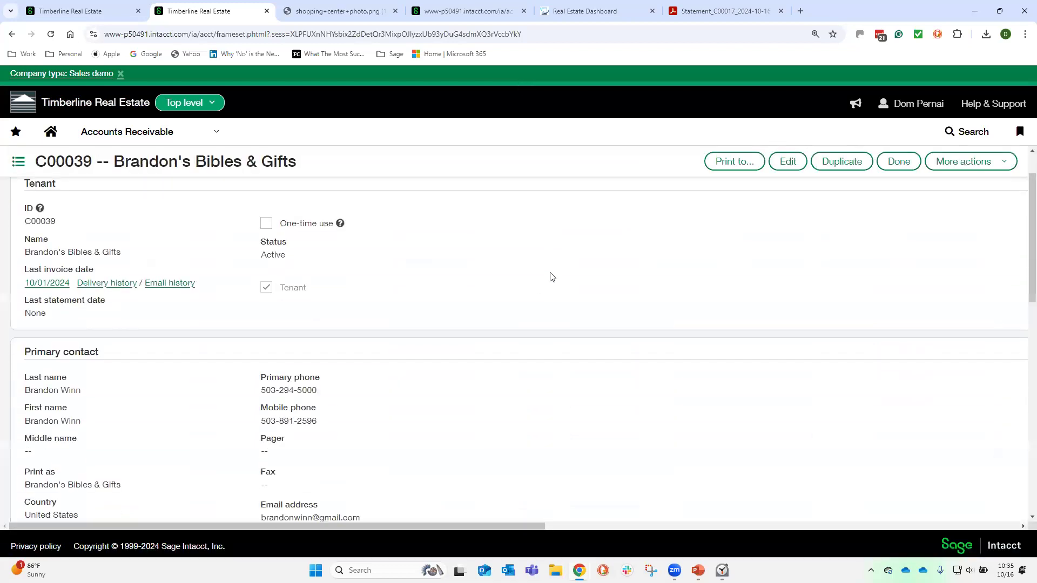
pyautogui.scroll(-3, 550, 279)
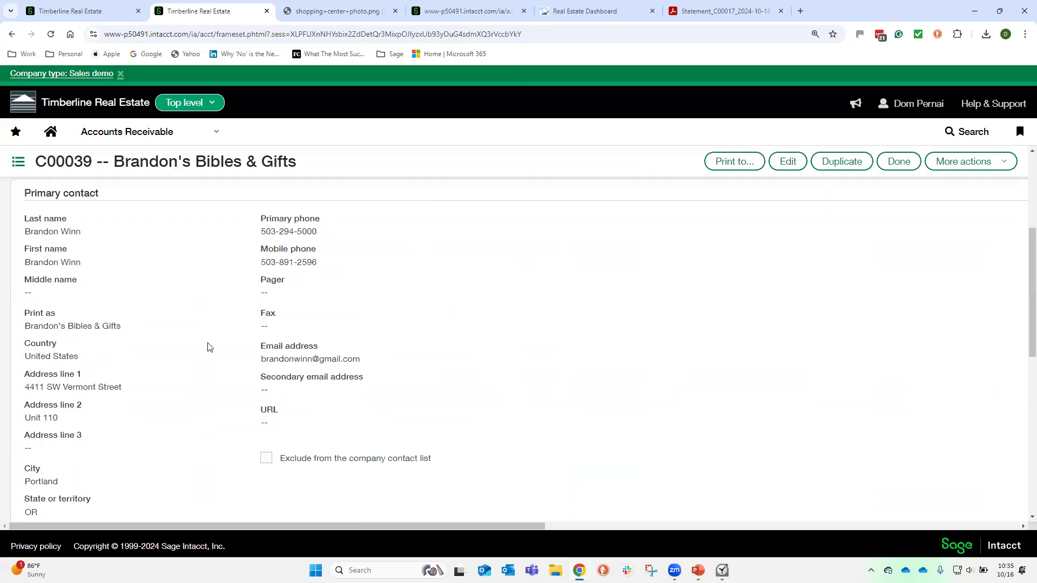
pyautogui.scroll(4, 222, 285)
pyautogui.click(253, 204)
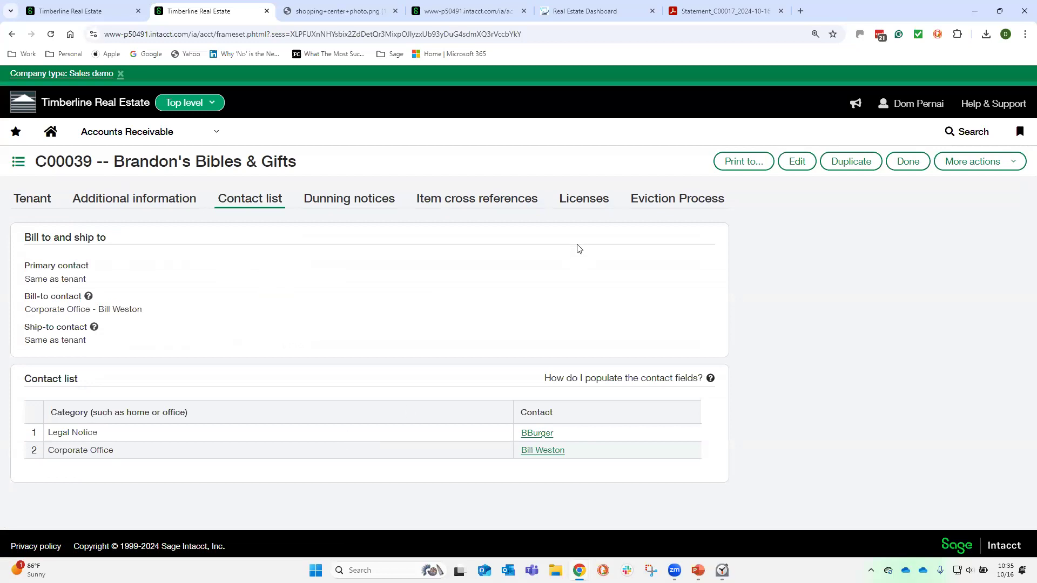
pyautogui.click(582, 205)
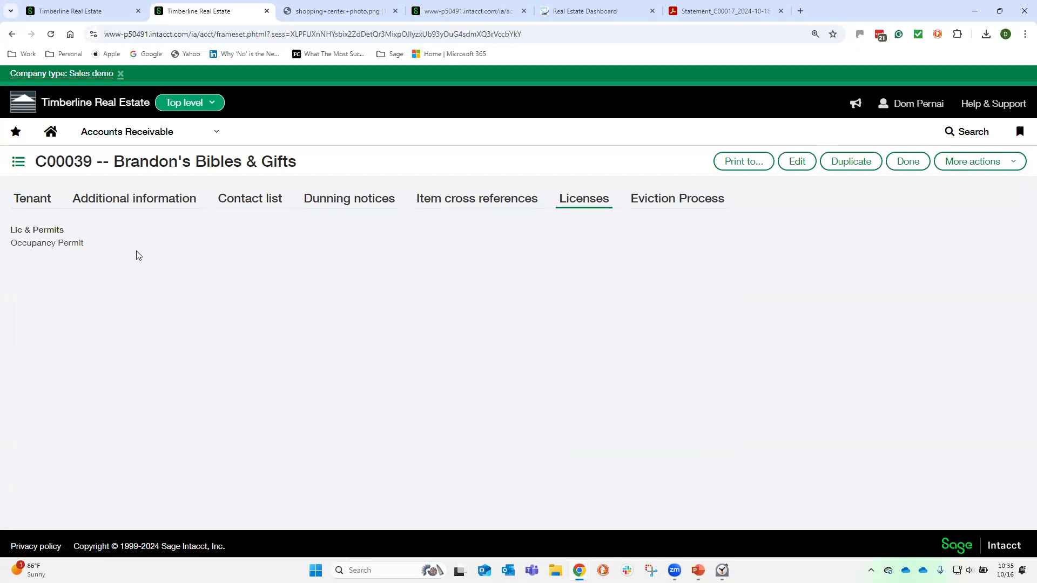
pyautogui.click(239, 204)
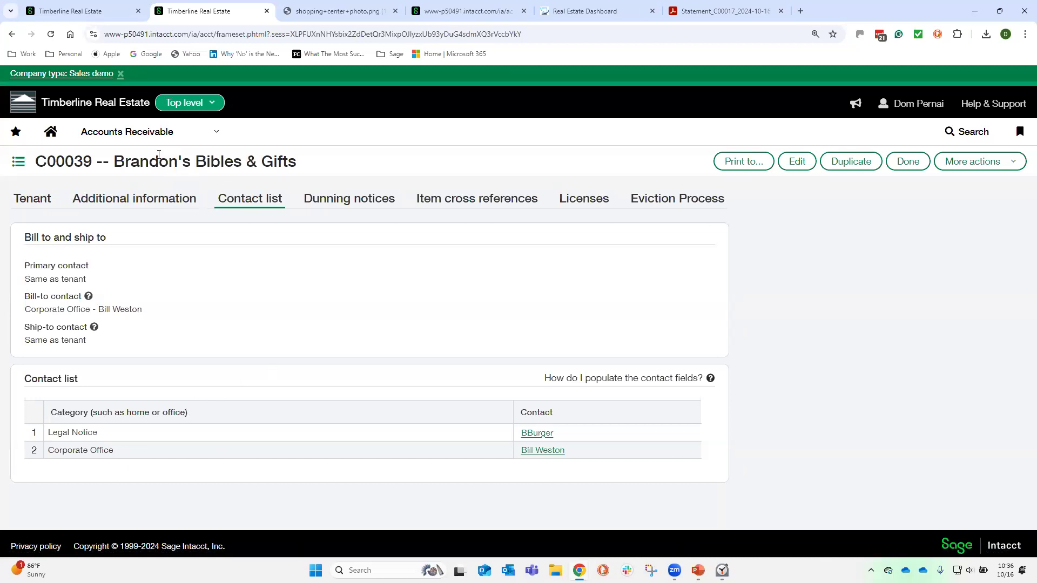
# - Return to the tenants list, sort it by total due, lowest first, and open the AR ledger for Skippy's Tattoo
pyautogui.click(145, 132)
pyautogui.click(270, 196)
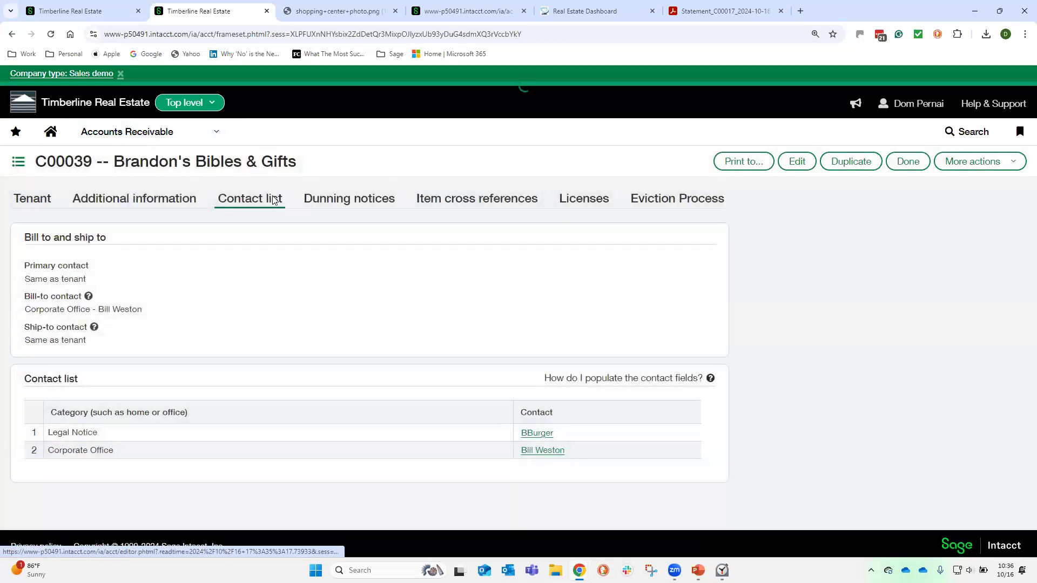
pyautogui.click(358, 252)
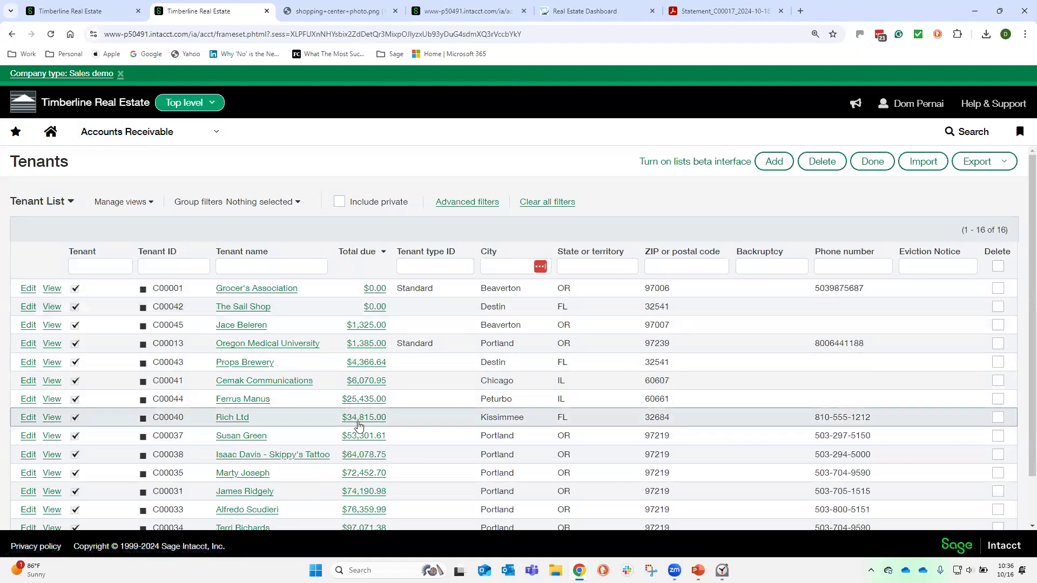
pyautogui.scroll(-2, 335, 419)
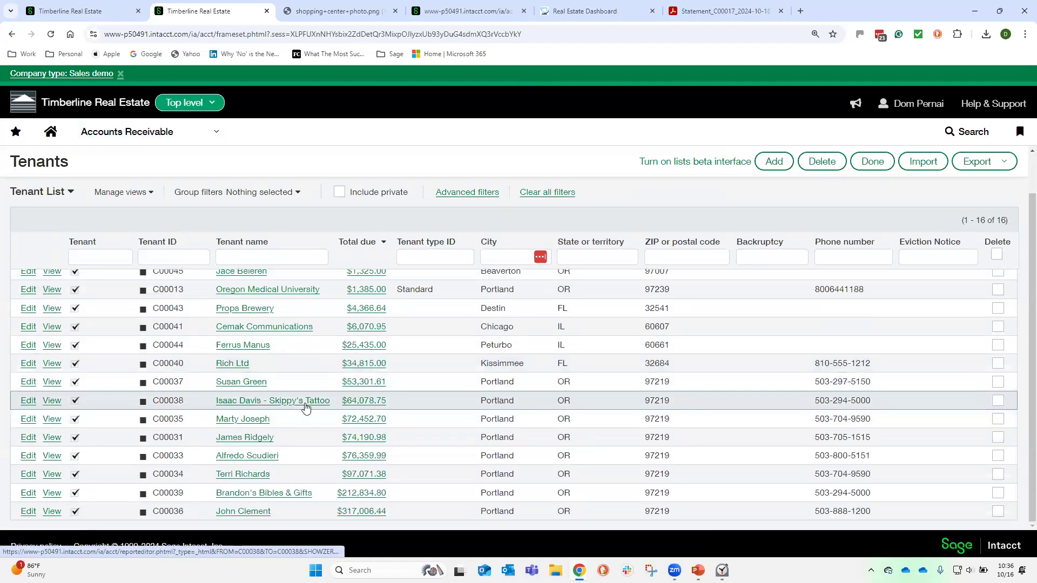
pyautogui.click(304, 403)
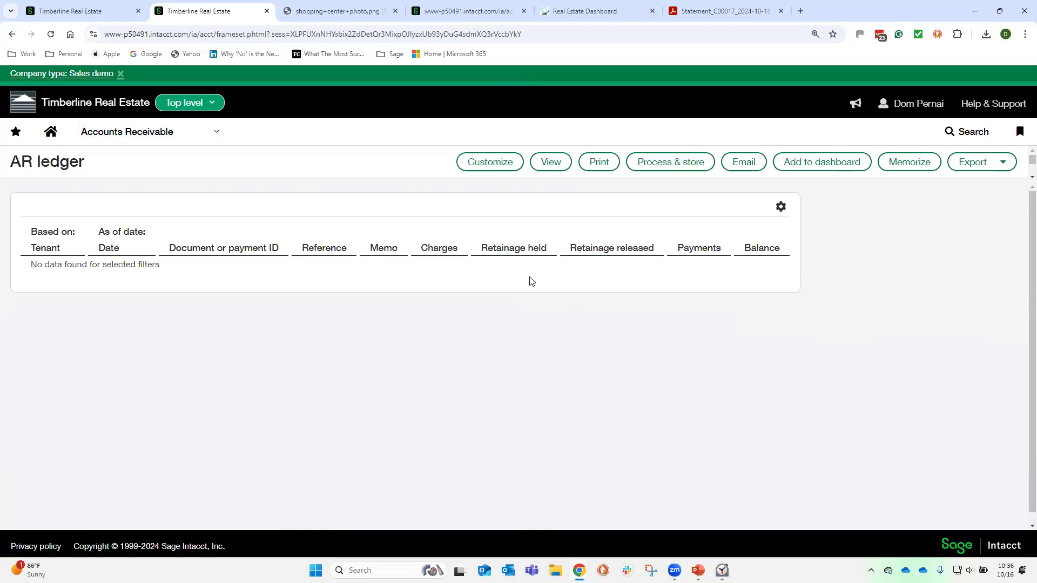
# - Run the AR ledger with the reporting period Inception To Current Month and review the tenant's charges and payments
pyautogui.click(501, 164)
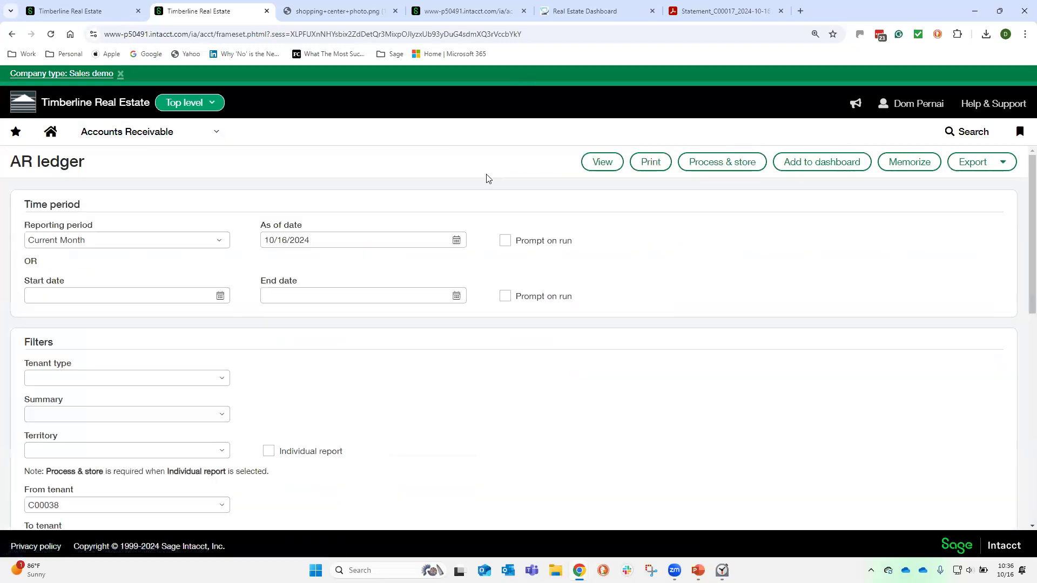
pyautogui.click(186, 242)
pyautogui.scroll(-5, 185, 244)
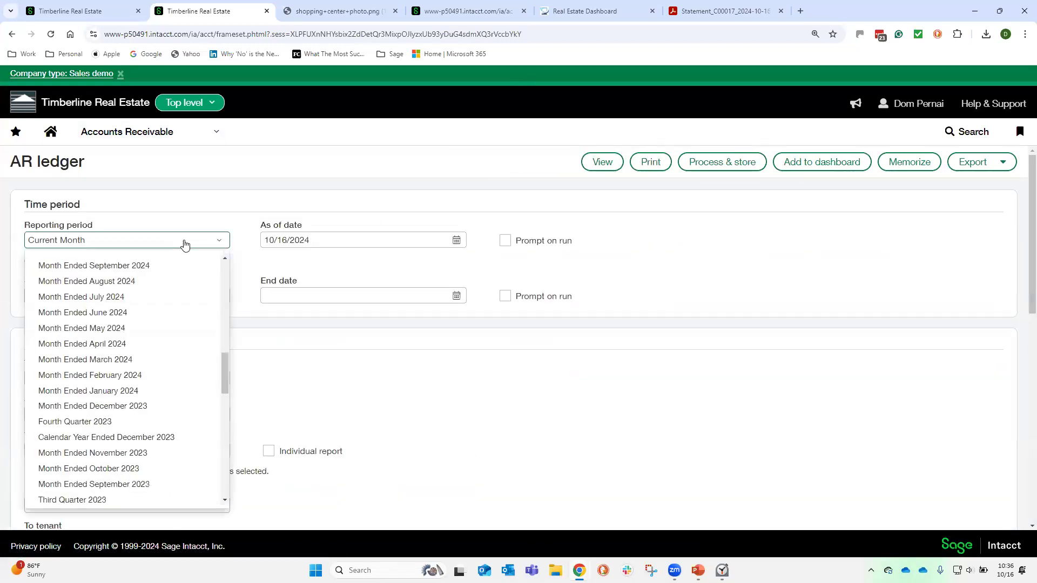
pyautogui.press('Return')
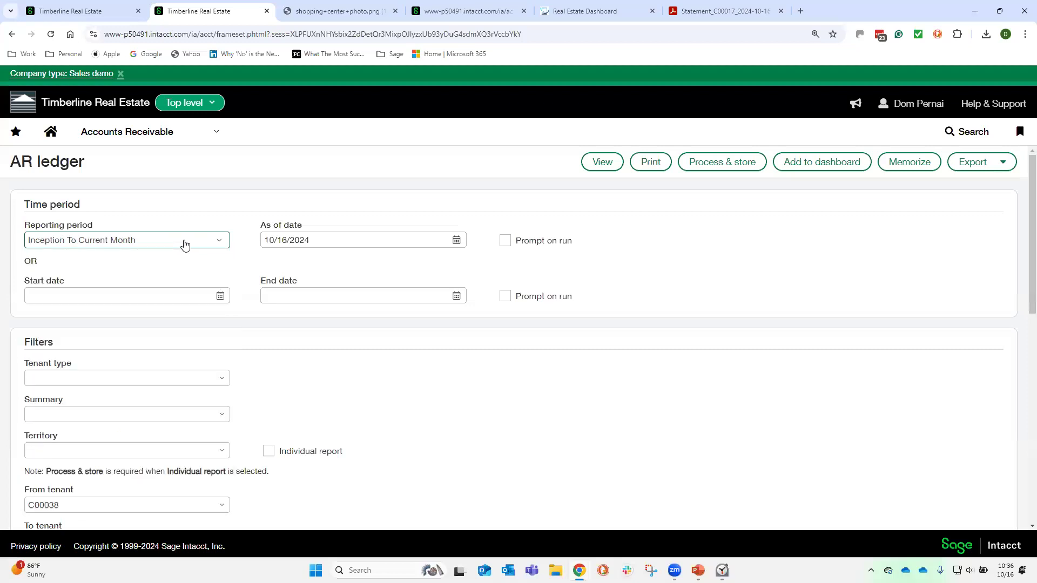
pyautogui.click(602, 162)
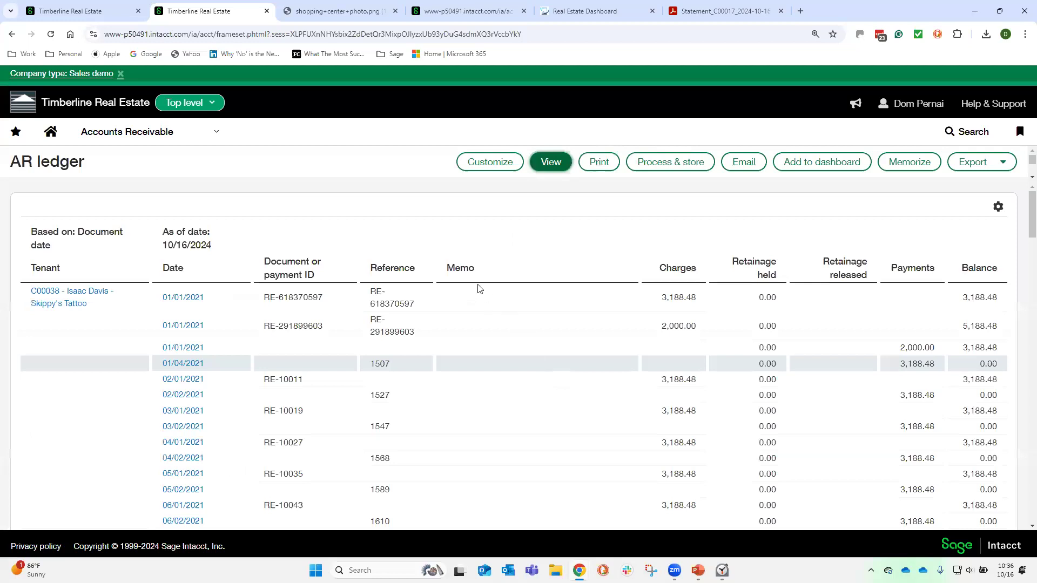
pyautogui.scroll(-1, 557, 320)
pyautogui.scroll(-2, 557, 321)
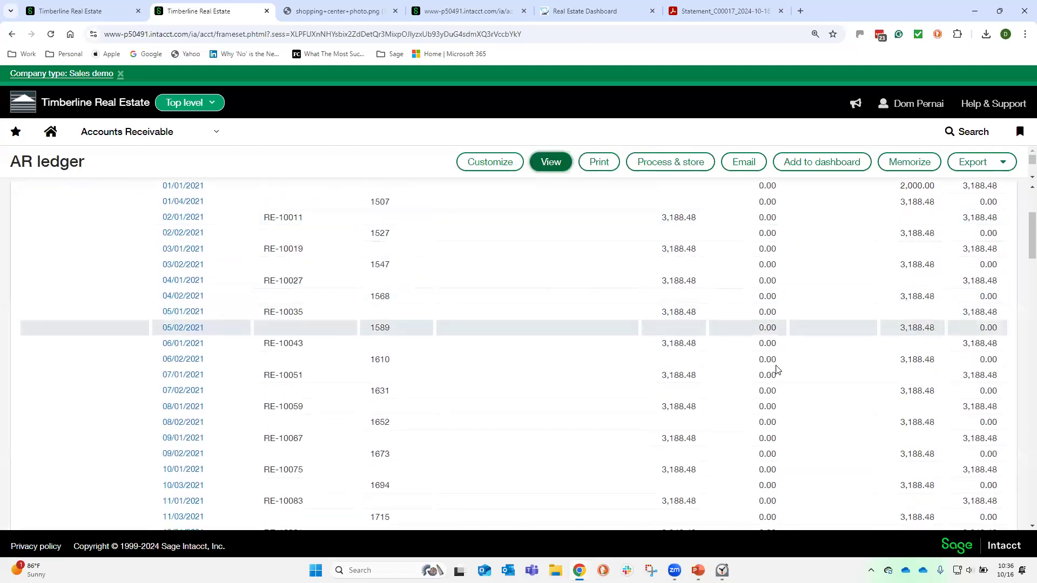
pyautogui.scroll(-2, 911, 270)
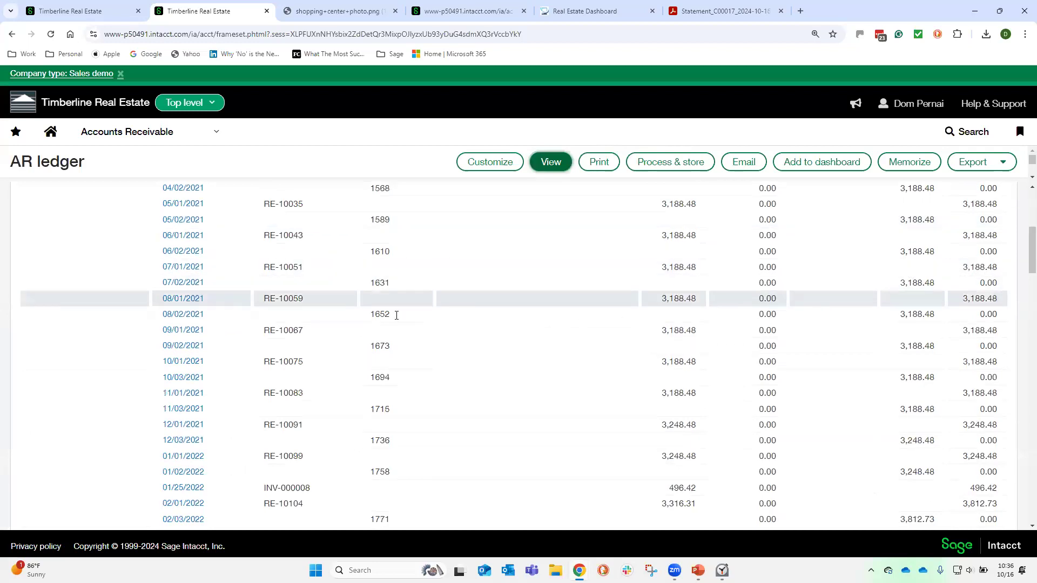
# - Drill into the 08/02/2021 posted payment, review its posting details and paid invoices, and close it
pyautogui.click(193, 315)
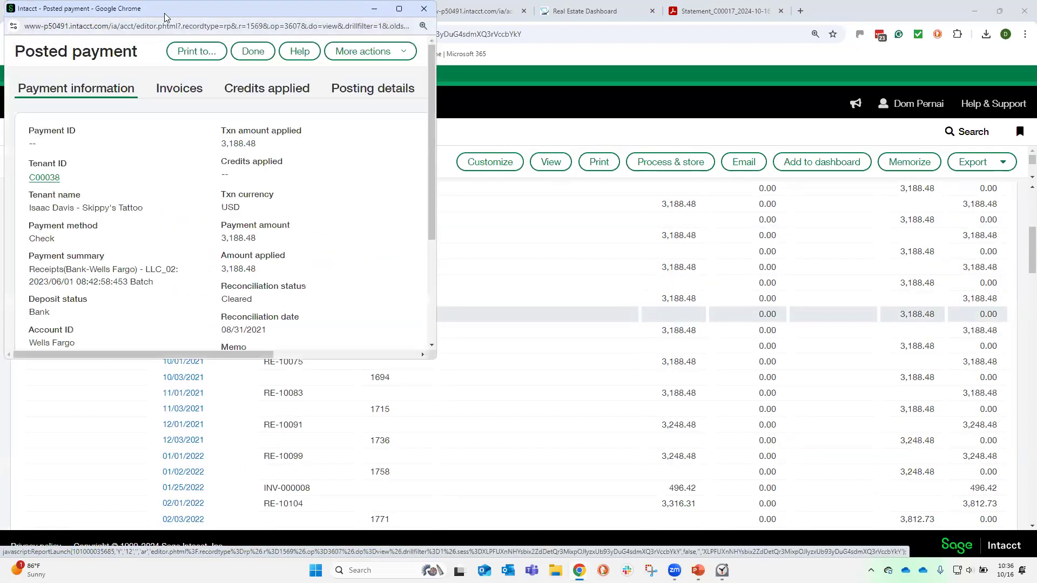
pyautogui.moveTo(165, 18); pyautogui.dragTo(233, 118)
pyautogui.click(434, 191)
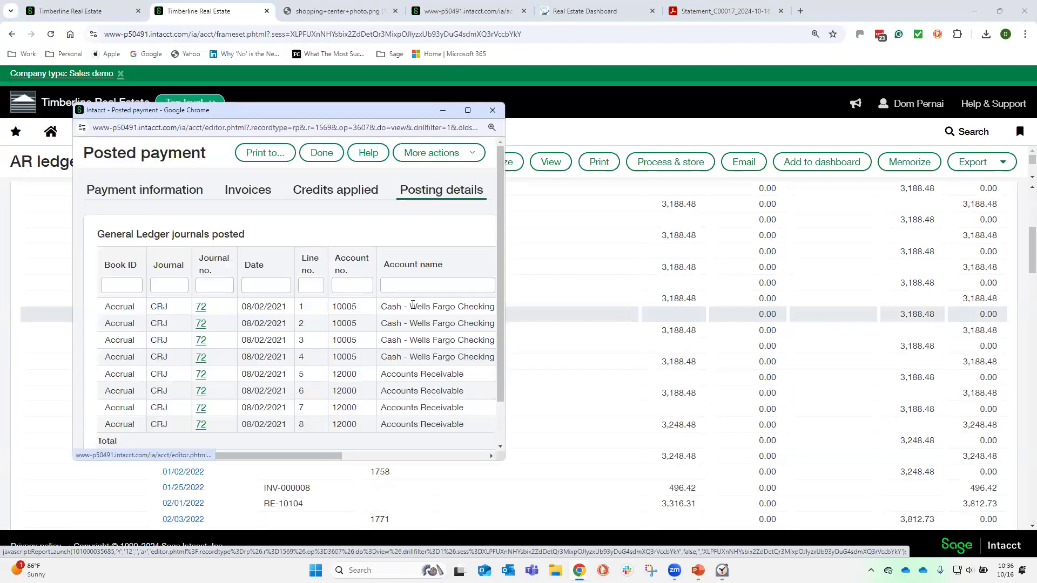
pyautogui.click(237, 187)
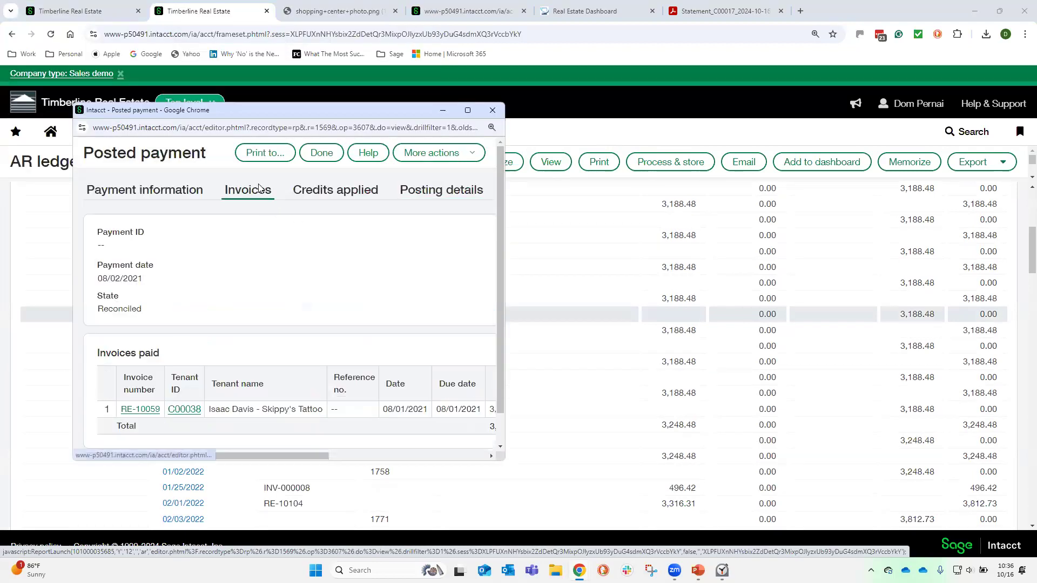
pyautogui.click(492, 109)
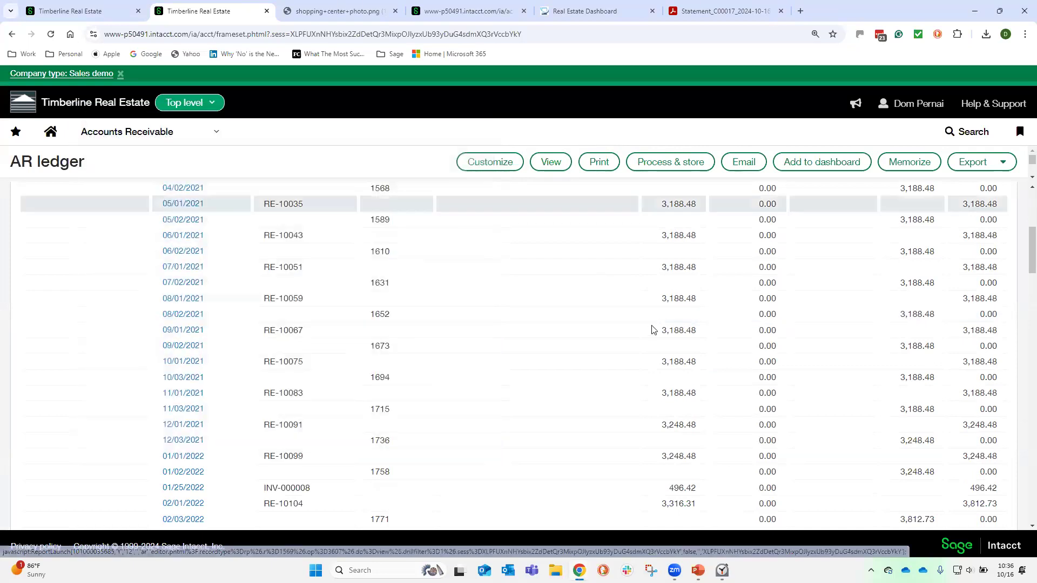
# - Drill into the 08/01/2021 invoice from the ledger and review its line entries and payment summary
pyautogui.click(198, 301)
pyautogui.scroll(-2, 587, 308)
pyautogui.scroll(-7, 587, 308)
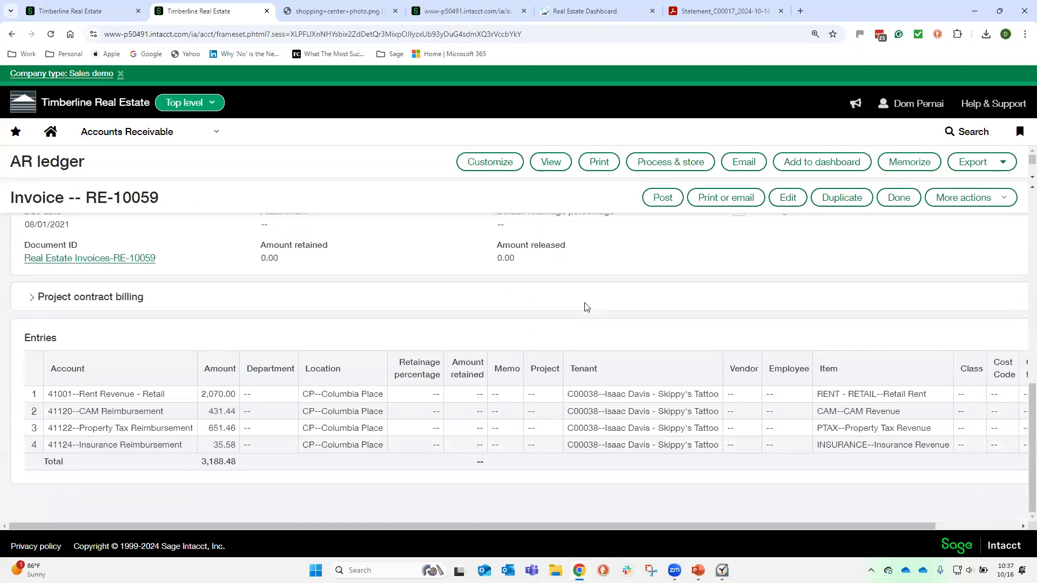
pyautogui.scroll(9, 586, 308)
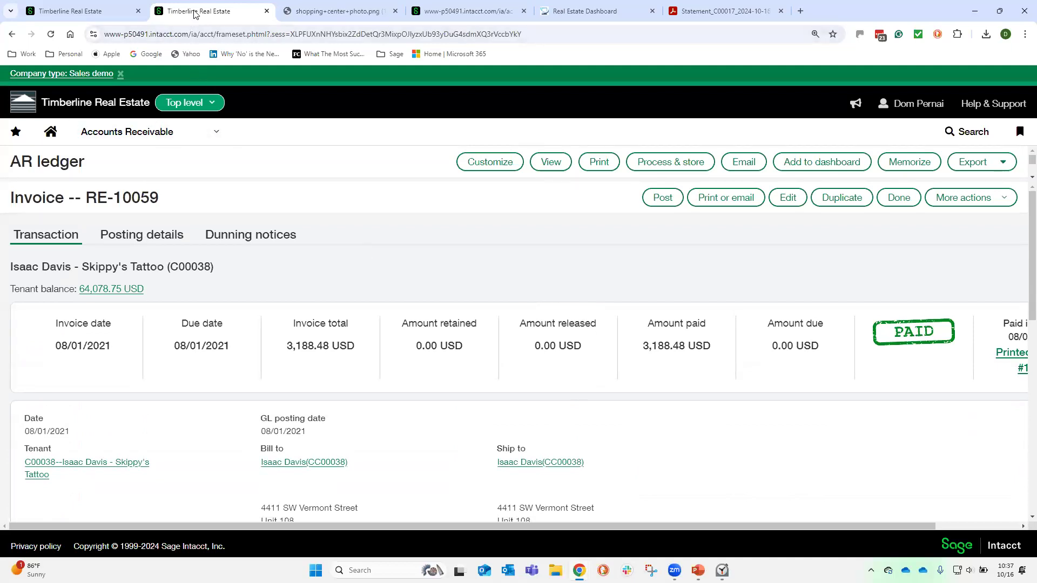
# - Open the Real Estate leases list and filter the tenant column by "Bra"
pyautogui.click(137, 133)
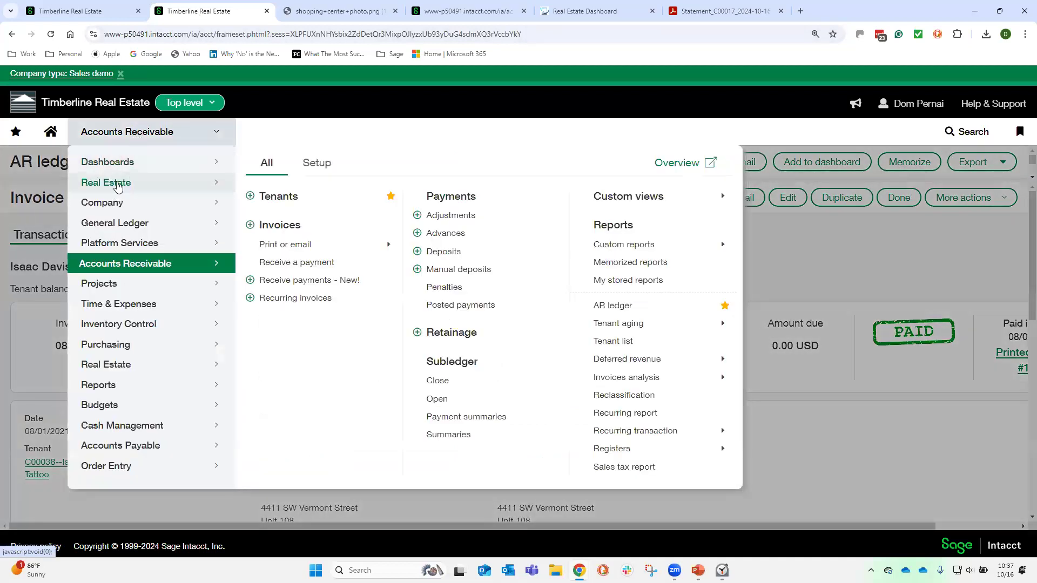
pyautogui.moveTo(123, 186)
pyautogui.click(267, 164)
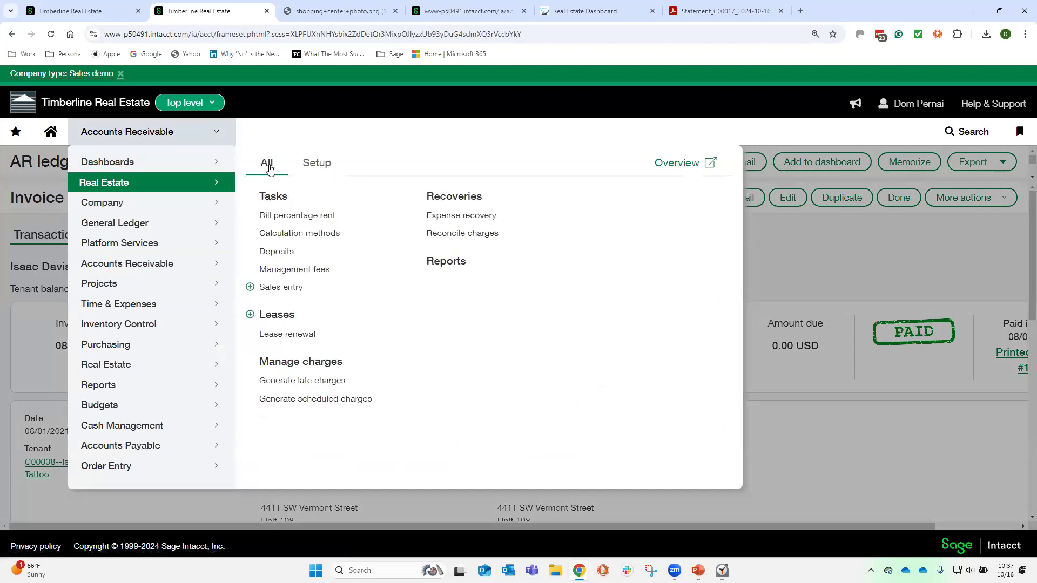
pyautogui.click(276, 316)
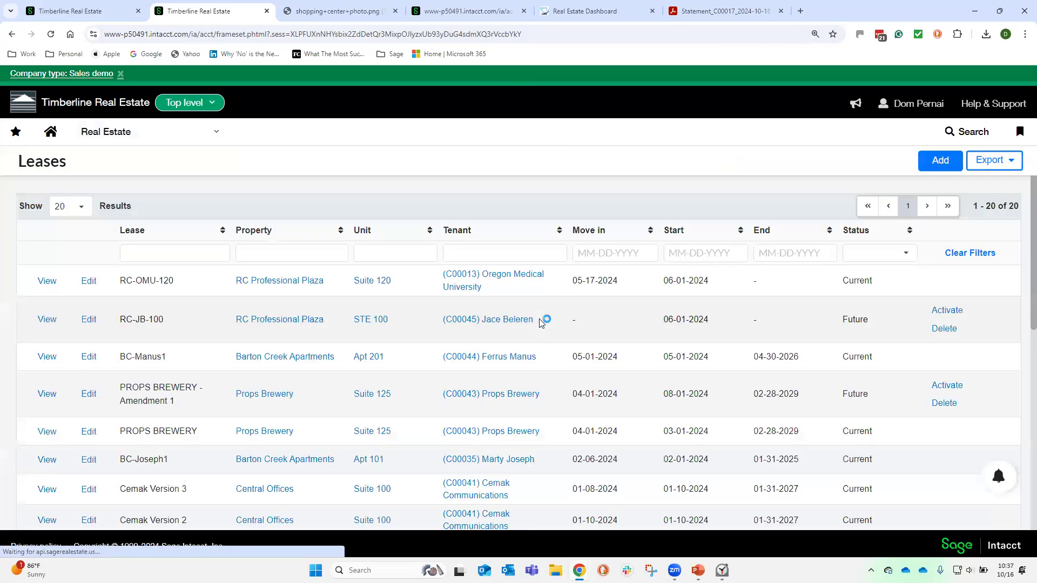
pyautogui.click(504, 257)
pyautogui.write('B')
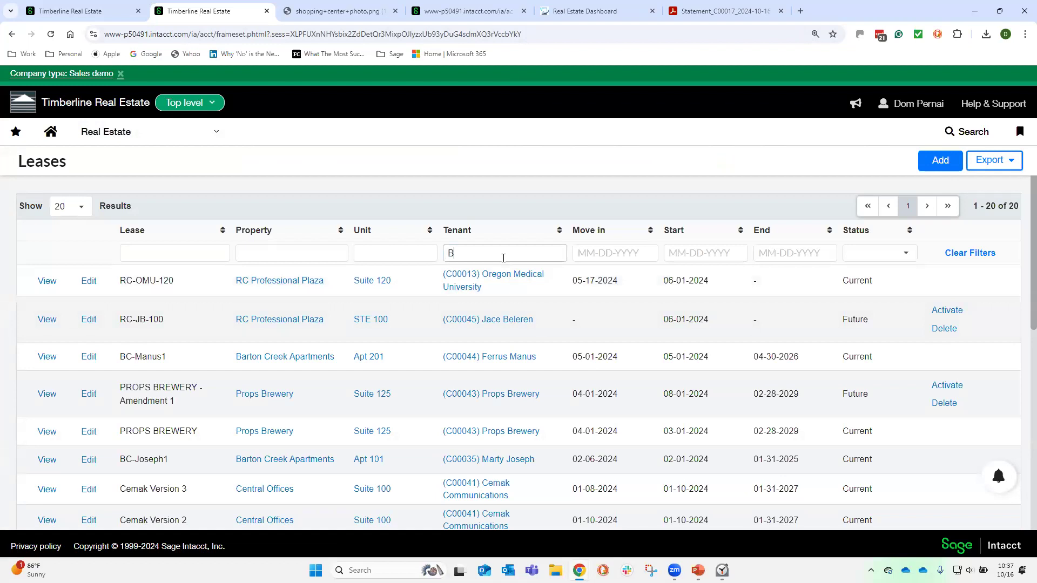
pyautogui.write('rta')
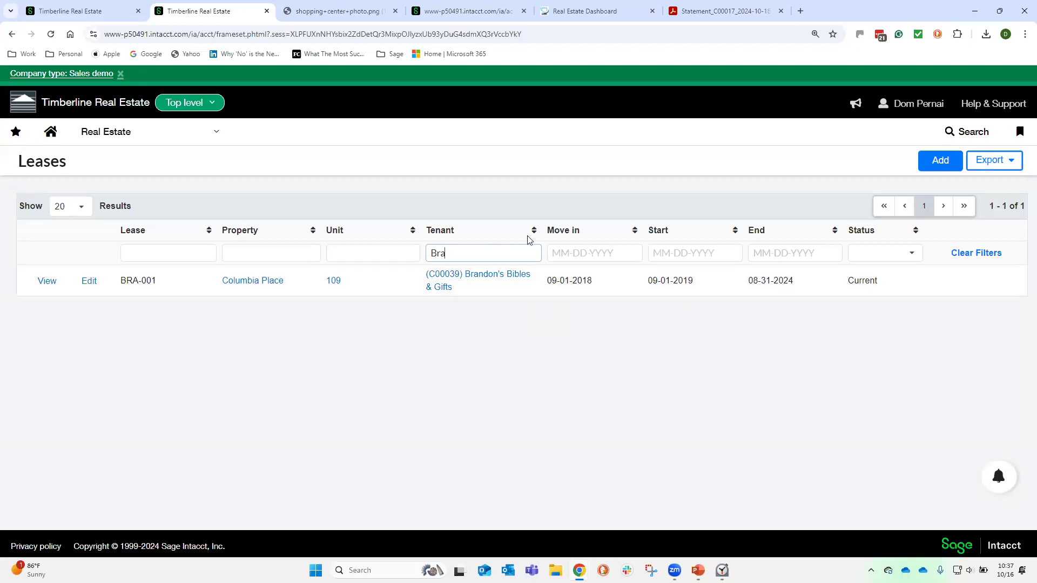
# - Open lease BRA-001 for editing and review its property, tenant, units and important dates
pyautogui.click(88, 281)
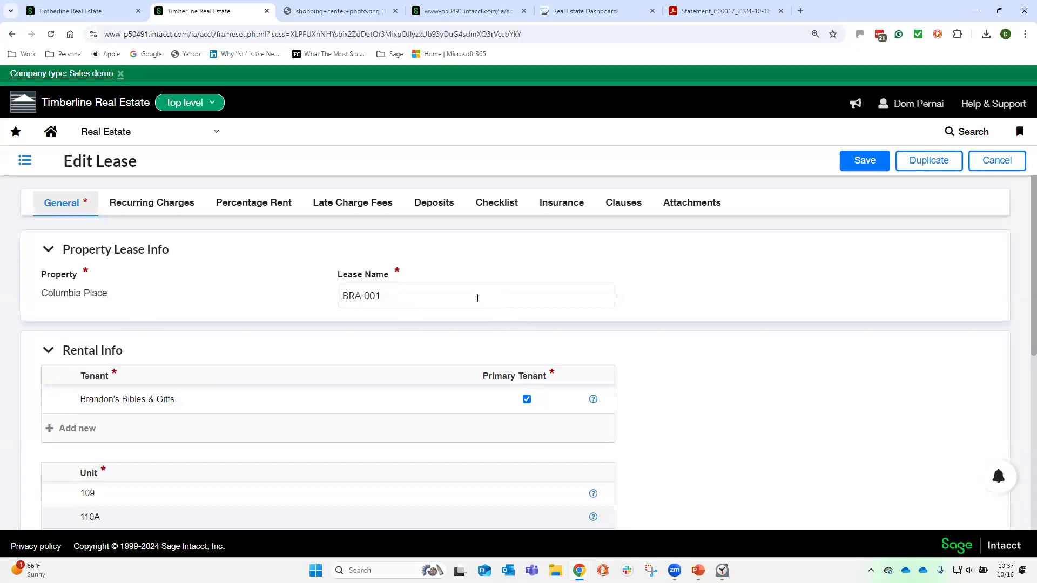
pyautogui.scroll(-1, 243, 305)
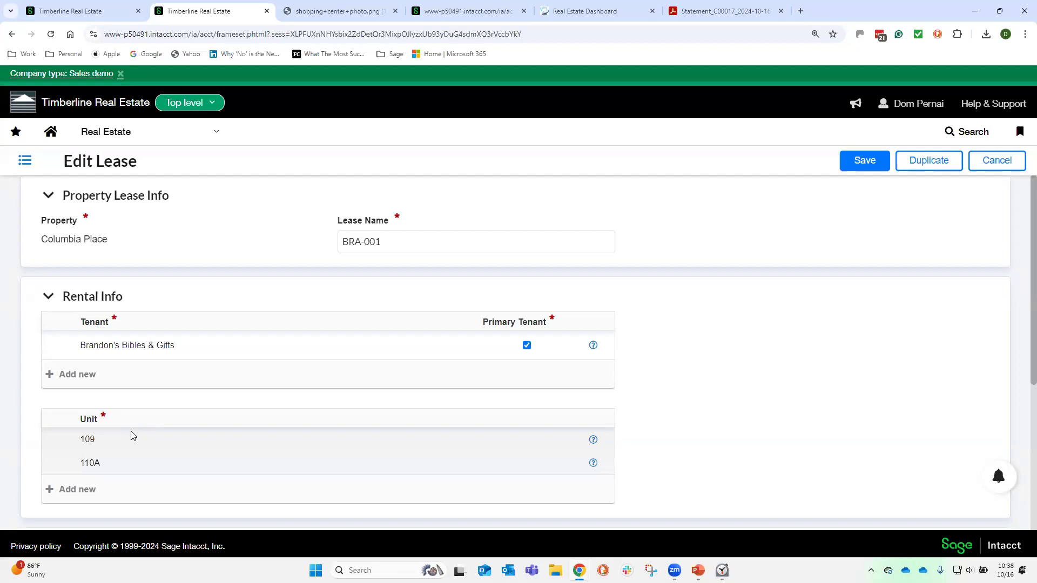
pyautogui.scroll(-3, 133, 435)
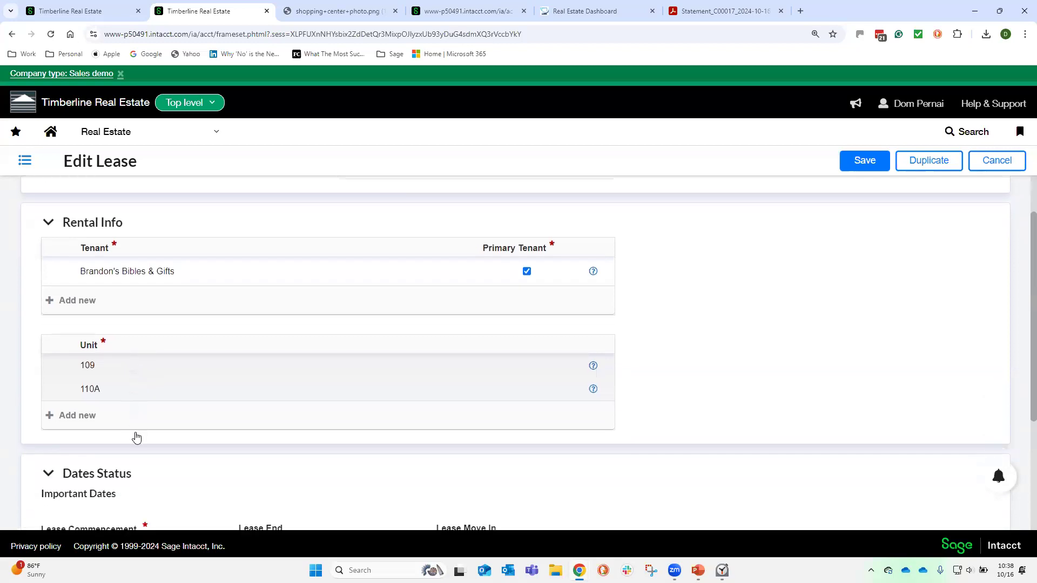
pyautogui.scroll(-1, 143, 437)
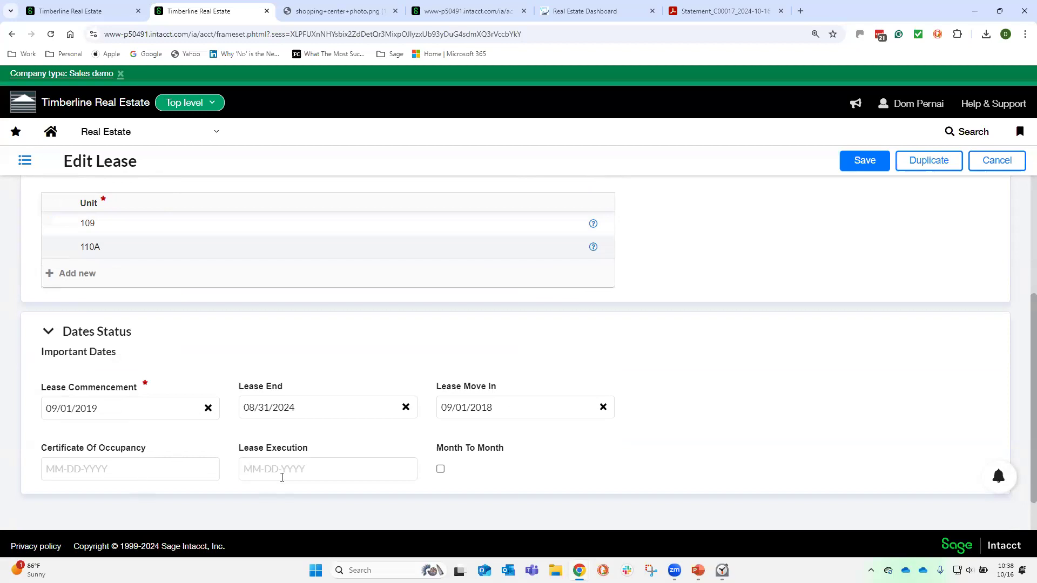
pyautogui.scroll(5, 290, 459)
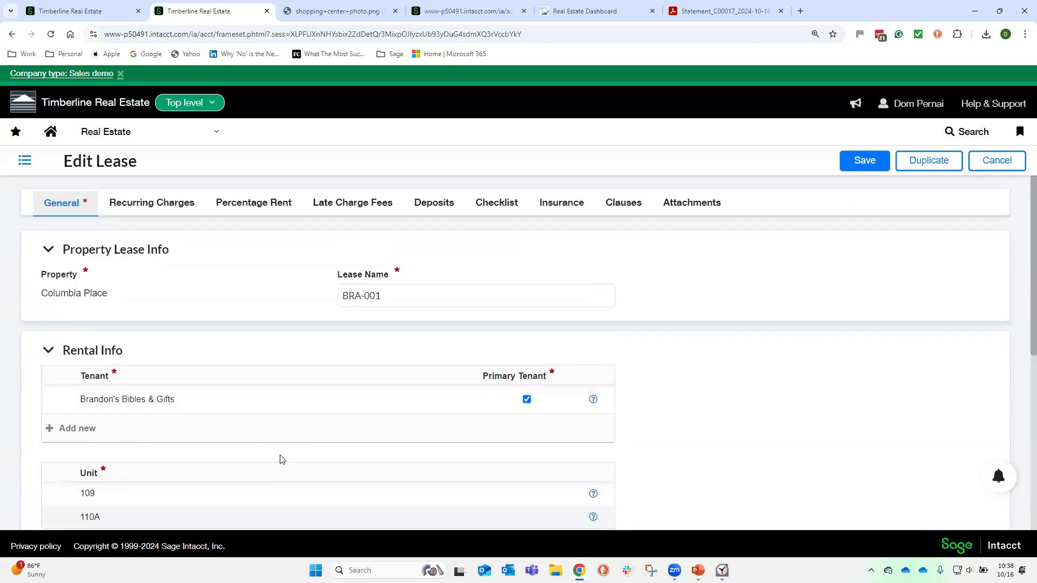
# - Review the lease's recurring charges, including the RENT - RETAIL charge amount schedule and its frequency options
pyautogui.click(155, 205)
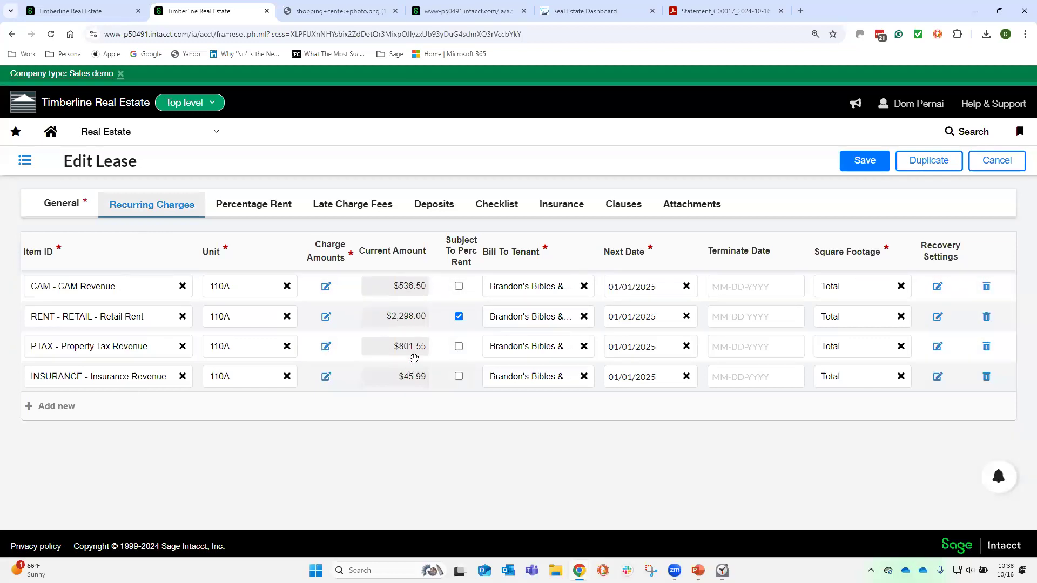
pyautogui.click(325, 316)
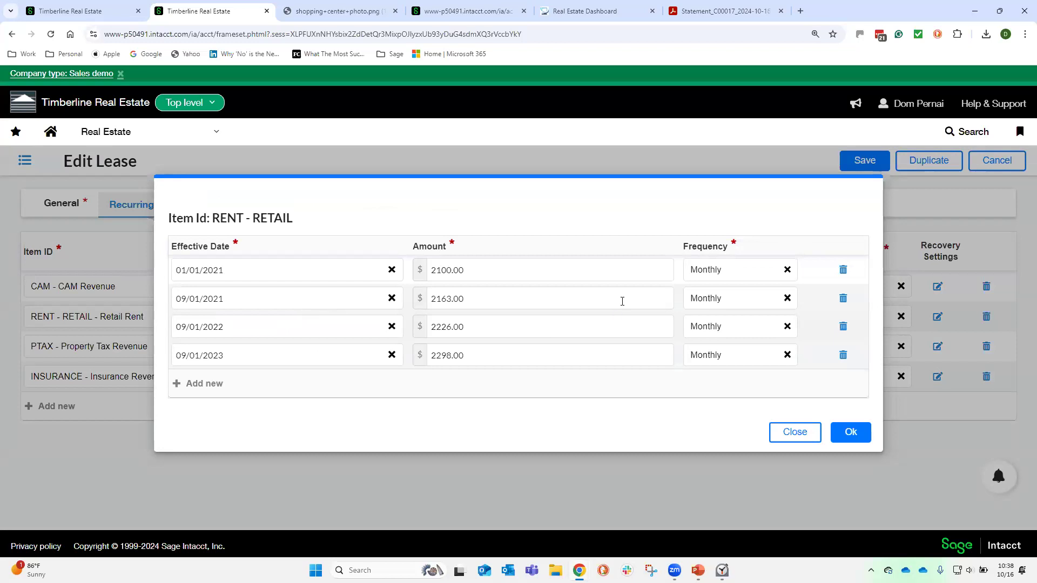
pyautogui.click(716, 279)
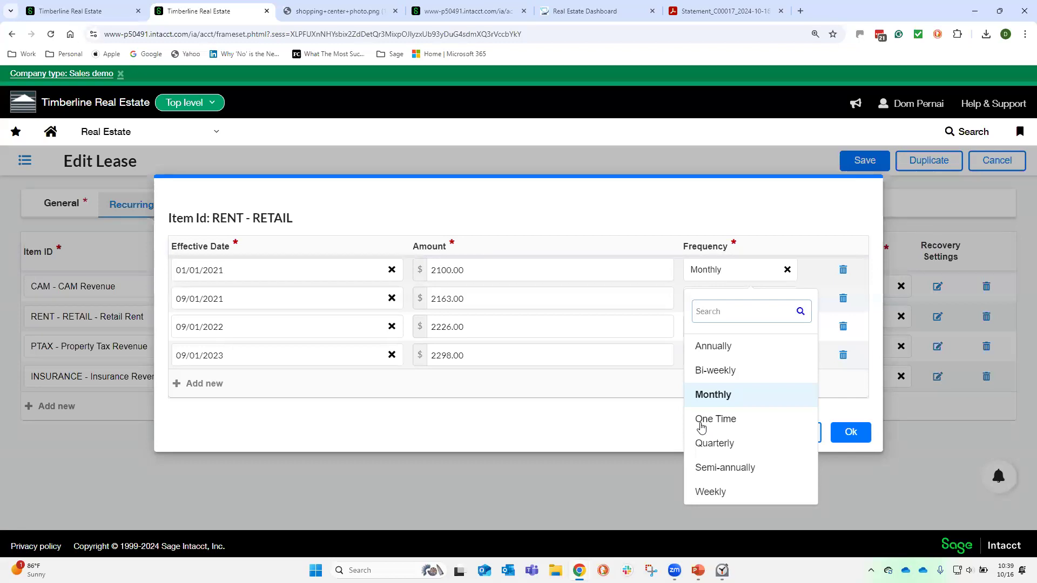
pyautogui.click(624, 419)
pyautogui.click(861, 432)
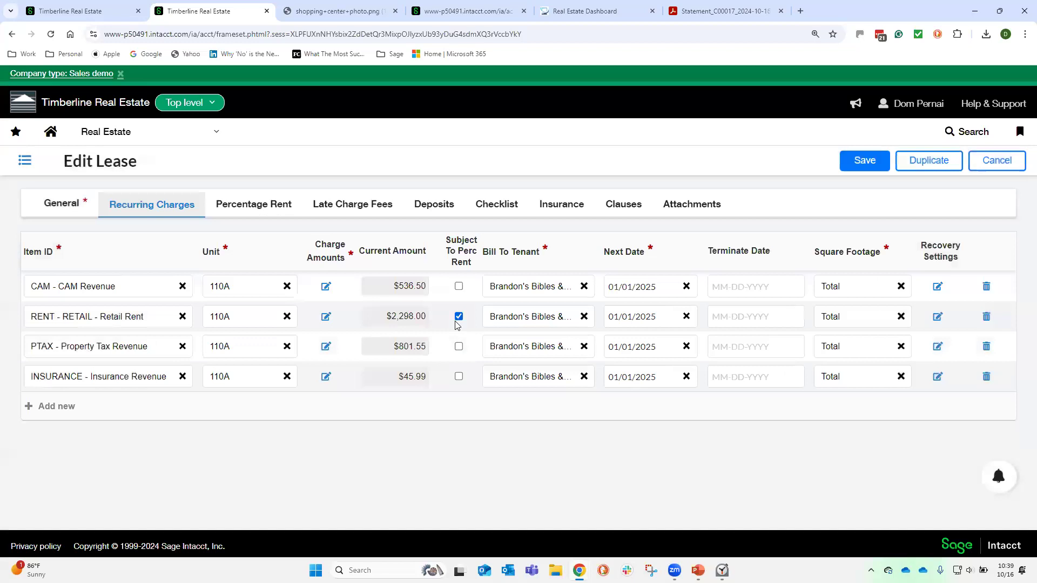
# - Review the lease's percentage rent setup, checking the store type choices and the billing sales type choices
pyautogui.click(264, 209)
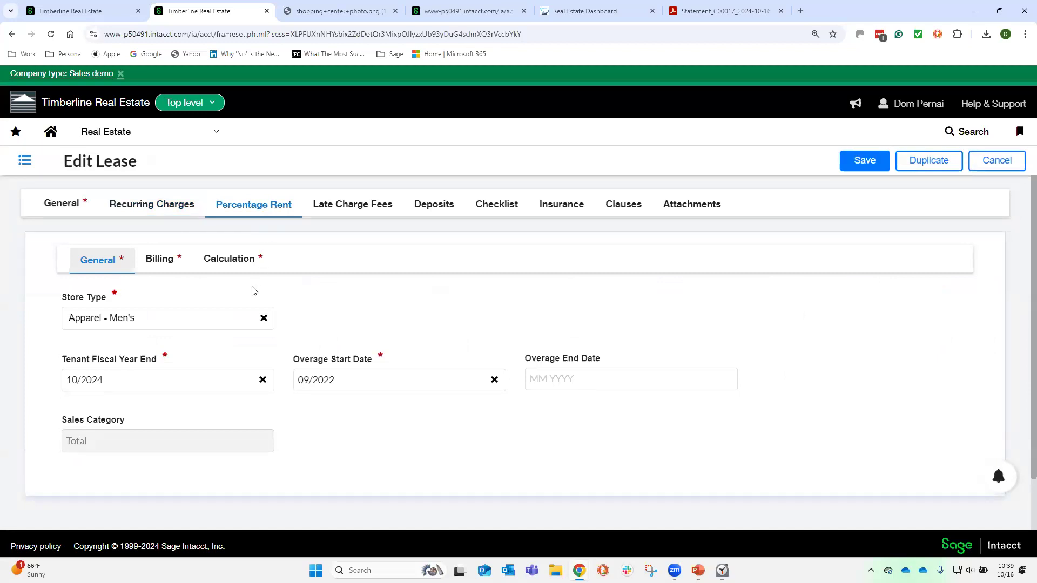
pyautogui.click(182, 322)
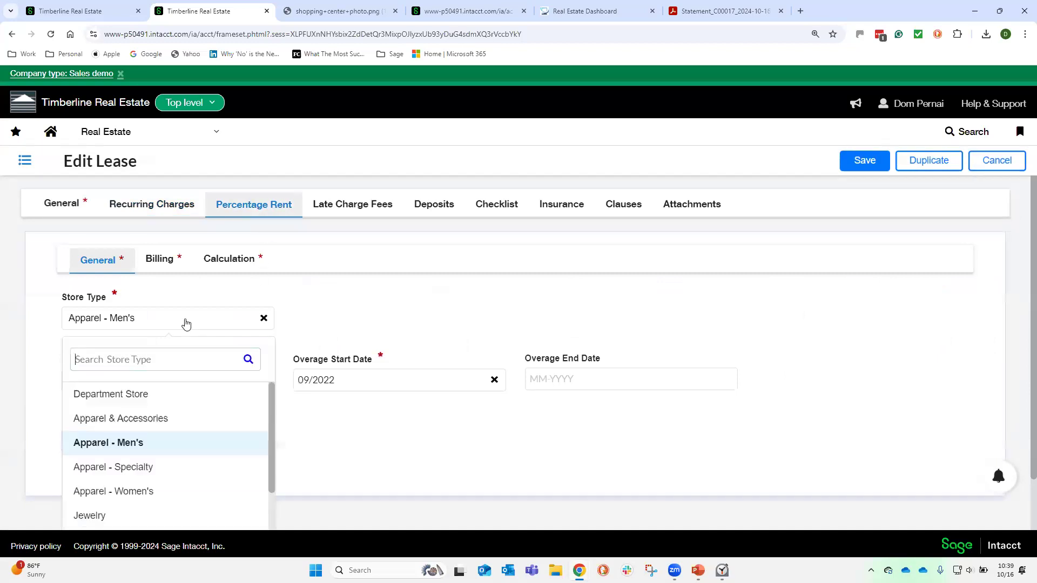
pyautogui.click(305, 319)
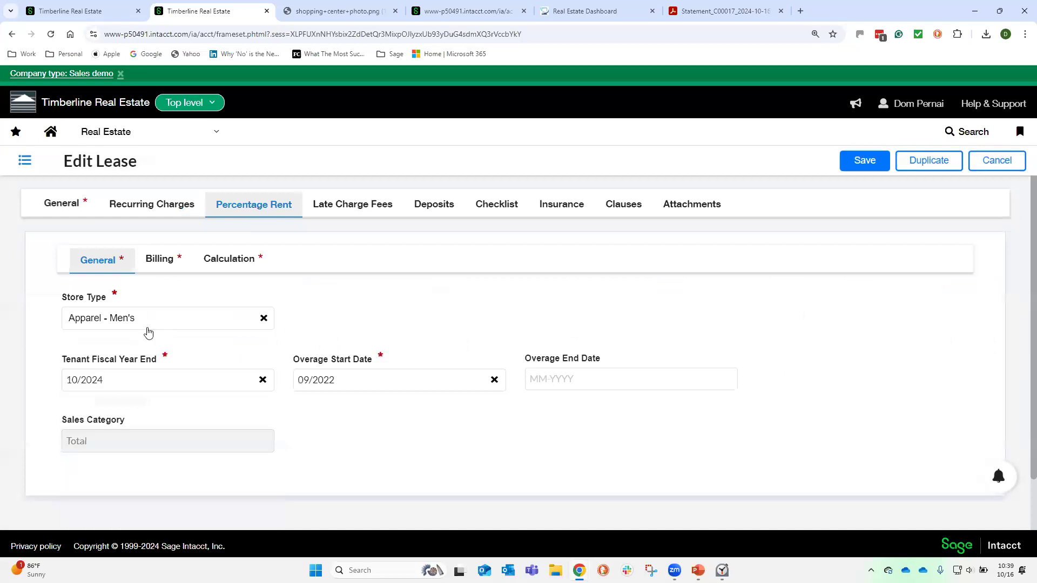
pyautogui.click(158, 269)
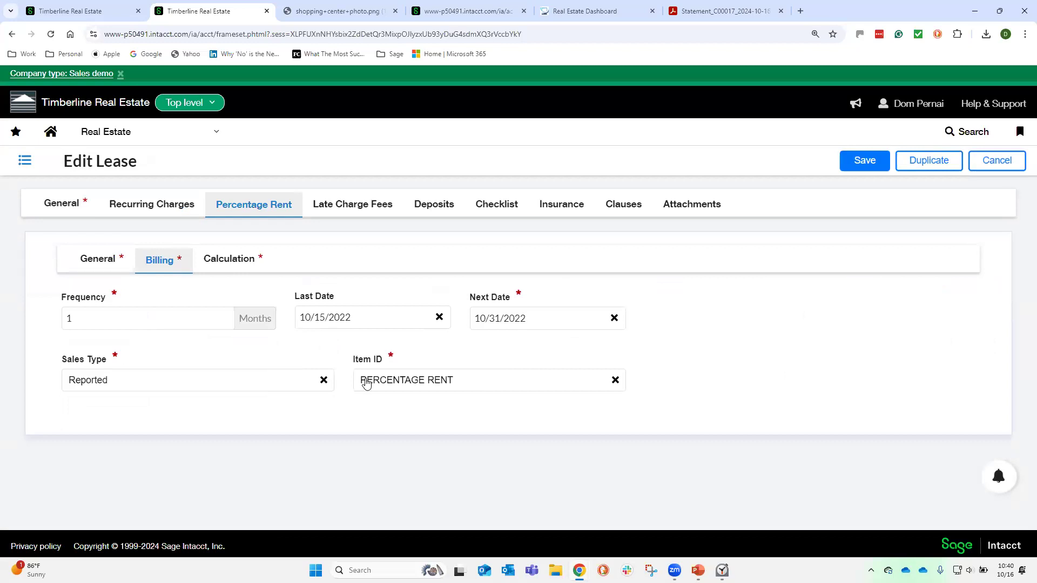
pyautogui.click(208, 389)
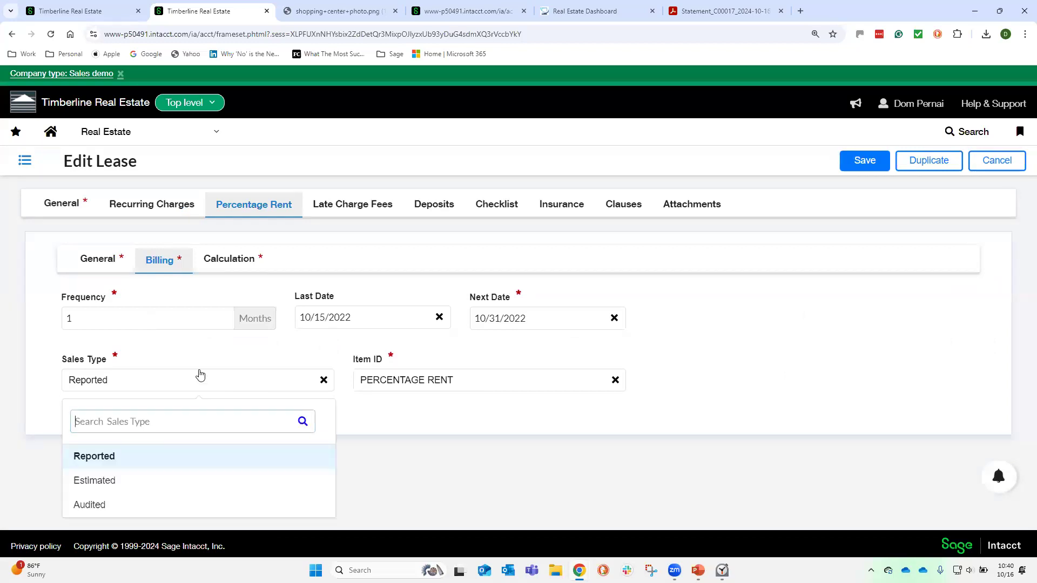
pyautogui.click(201, 360)
# - Review the percentage rent calculation settings, from the overage calculation and sales base through the breakpoint tables
pyautogui.click(226, 264)
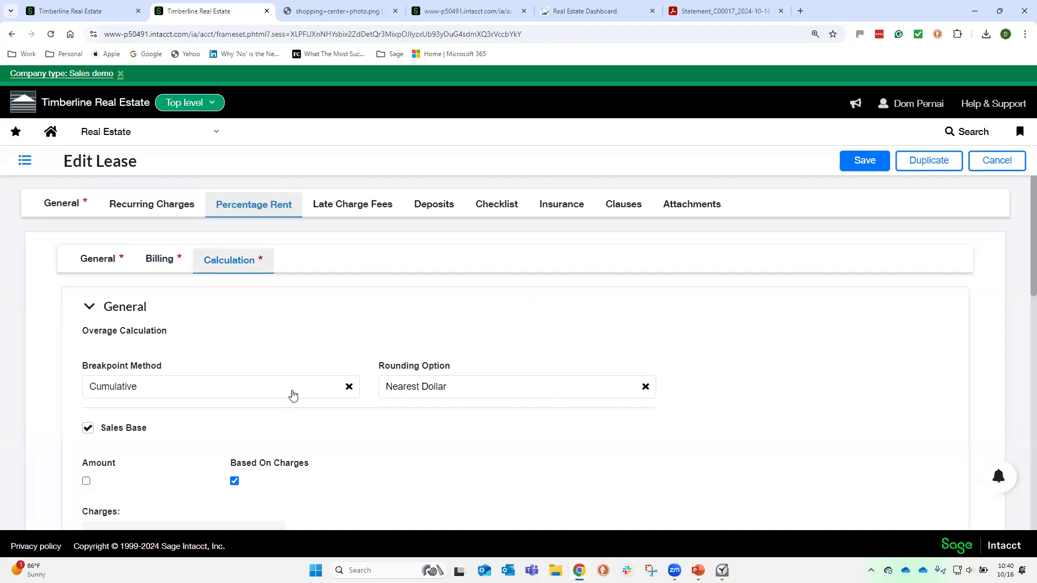
pyautogui.scroll(-2, 295, 358)
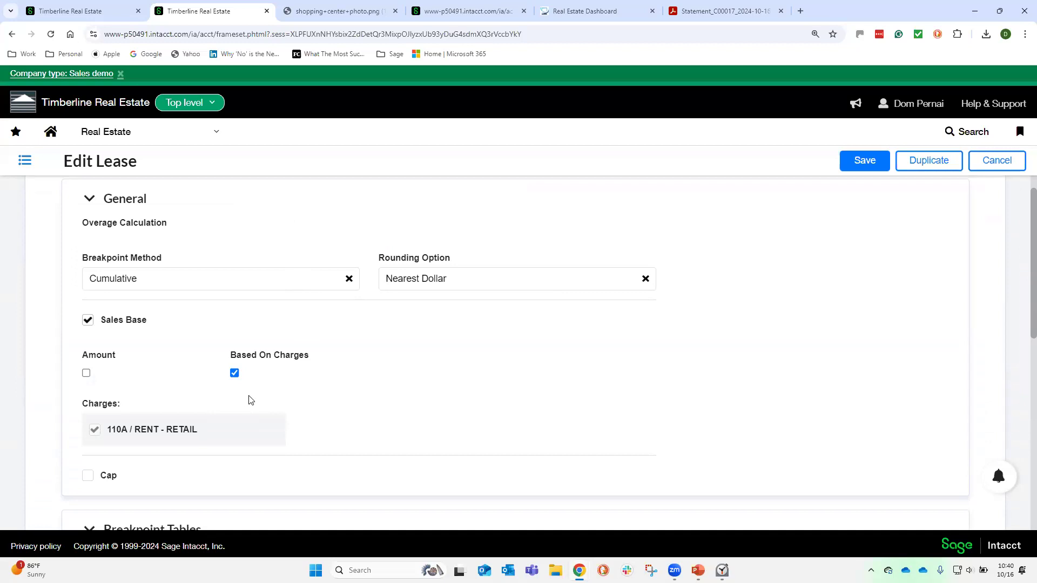
pyautogui.scroll(-7, 250, 400)
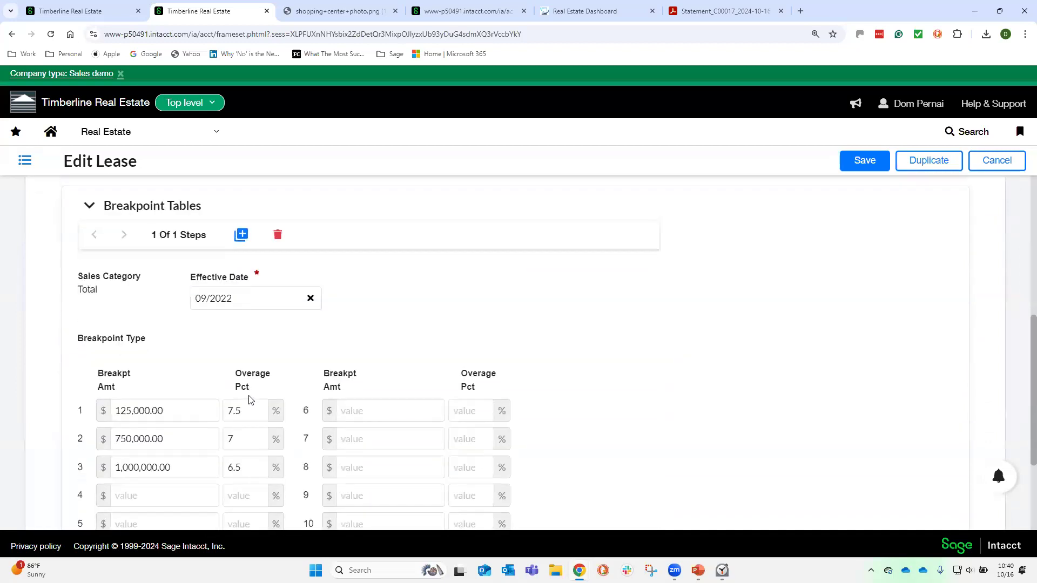
pyautogui.scroll(1, 251, 400)
pyautogui.scroll(10, 370, 384)
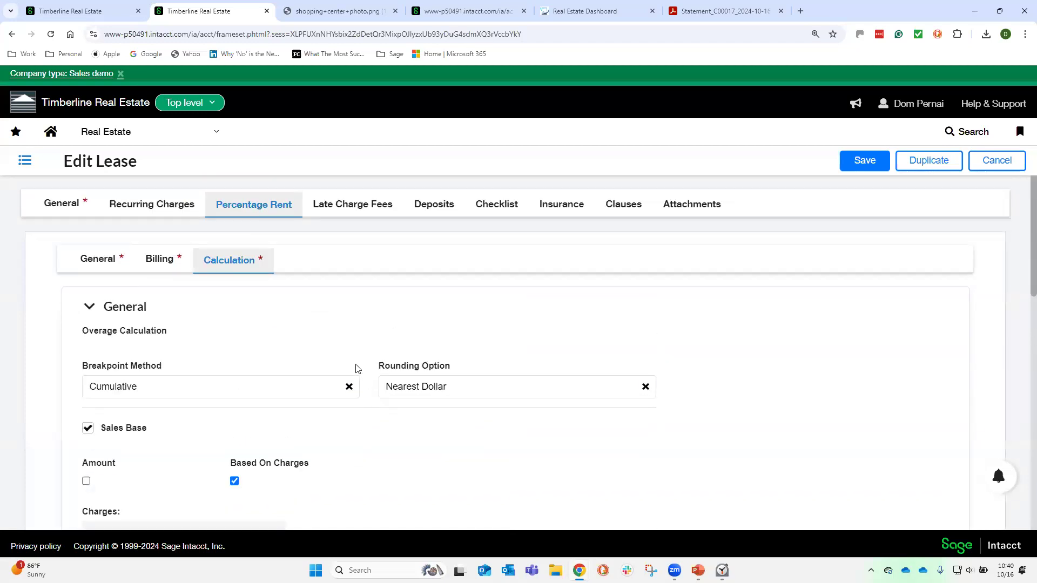
# - Return to the recurring charges, review the CAM charge amount schedule, and close it without changes
pyautogui.click(163, 209)
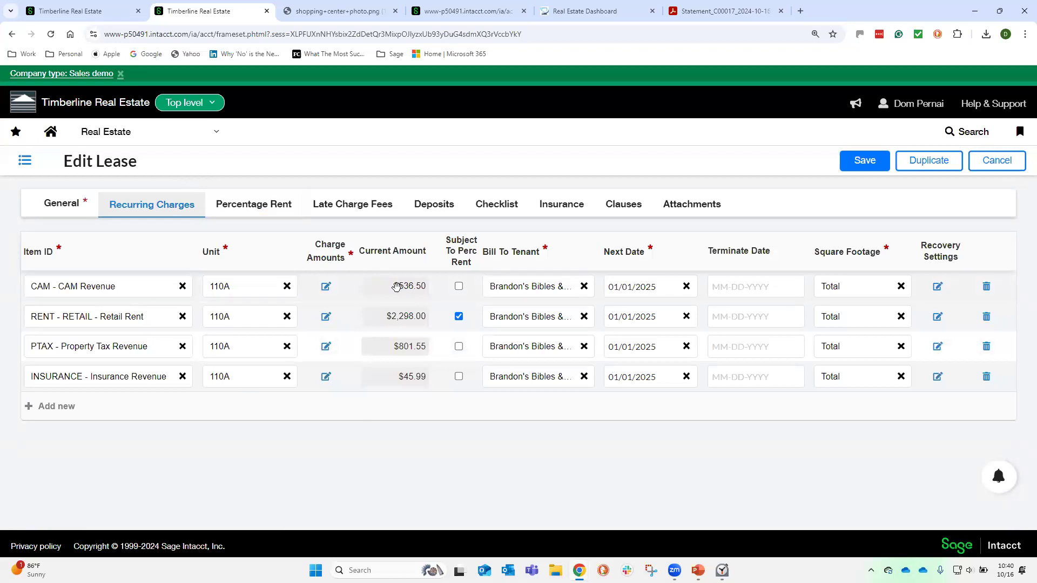
pyautogui.click(322, 287)
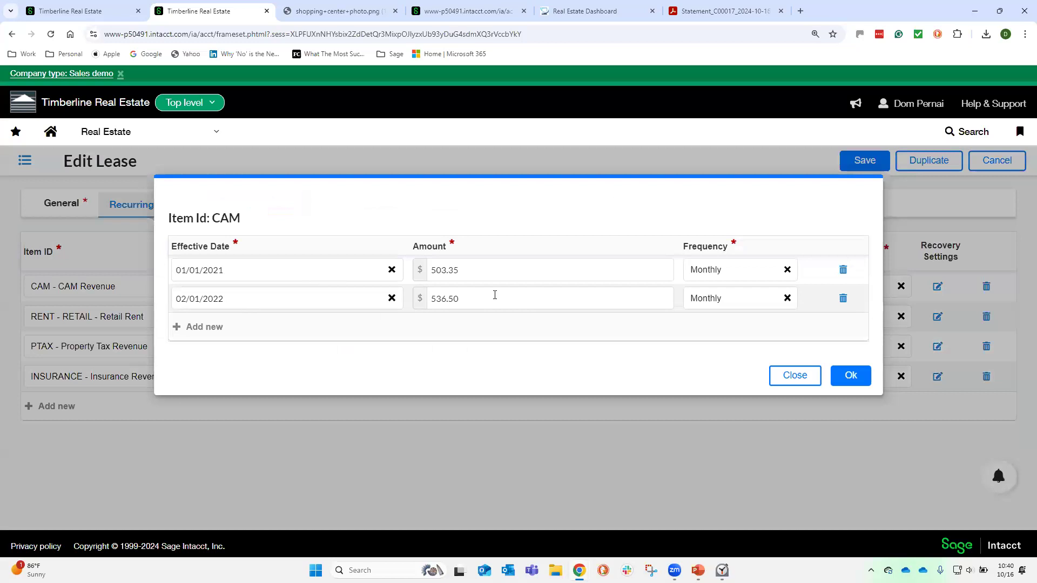
pyautogui.doubleClick(420, 301)
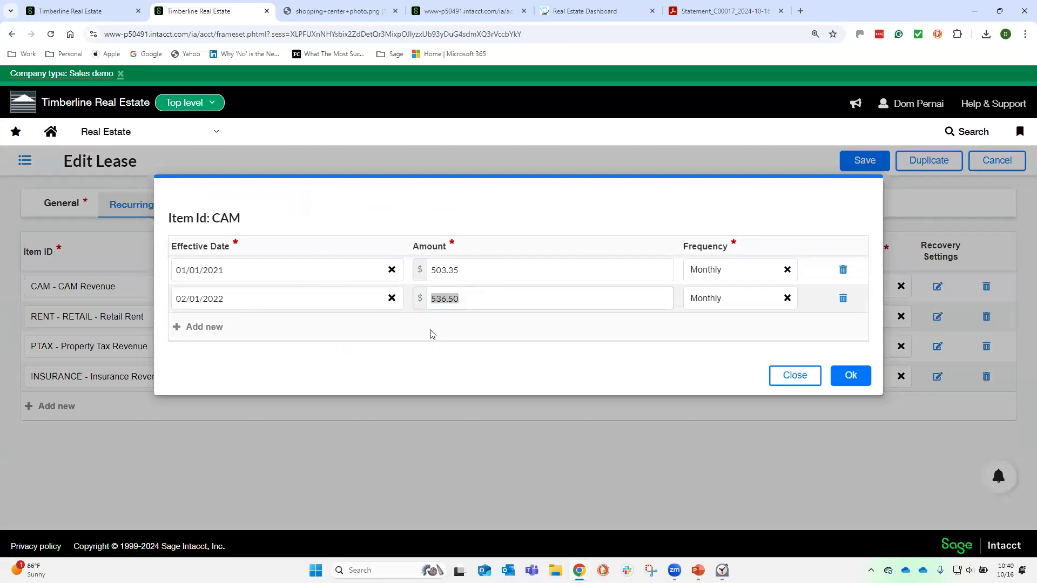
pyautogui.click(804, 385)
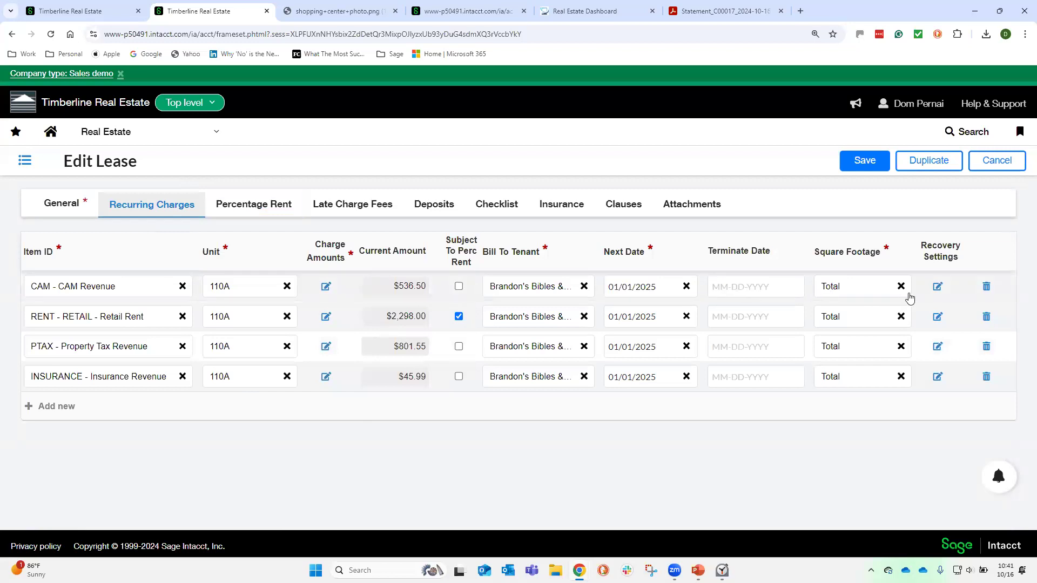
# - Open the CAM charge's recovery settings and review the available templates, recovery interval and pro-rata share decimals
pyautogui.click(938, 289)
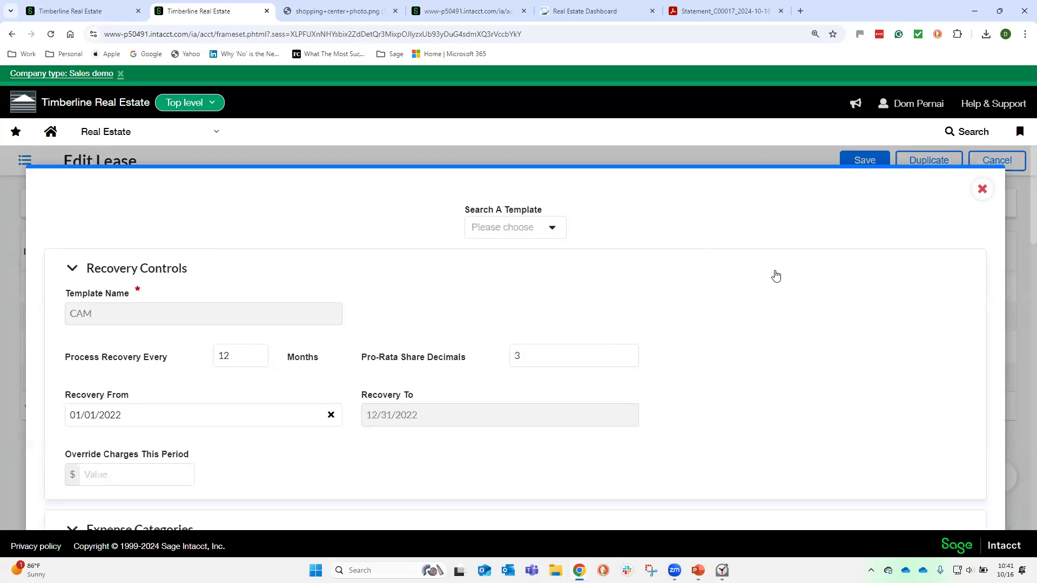
pyautogui.click(501, 229)
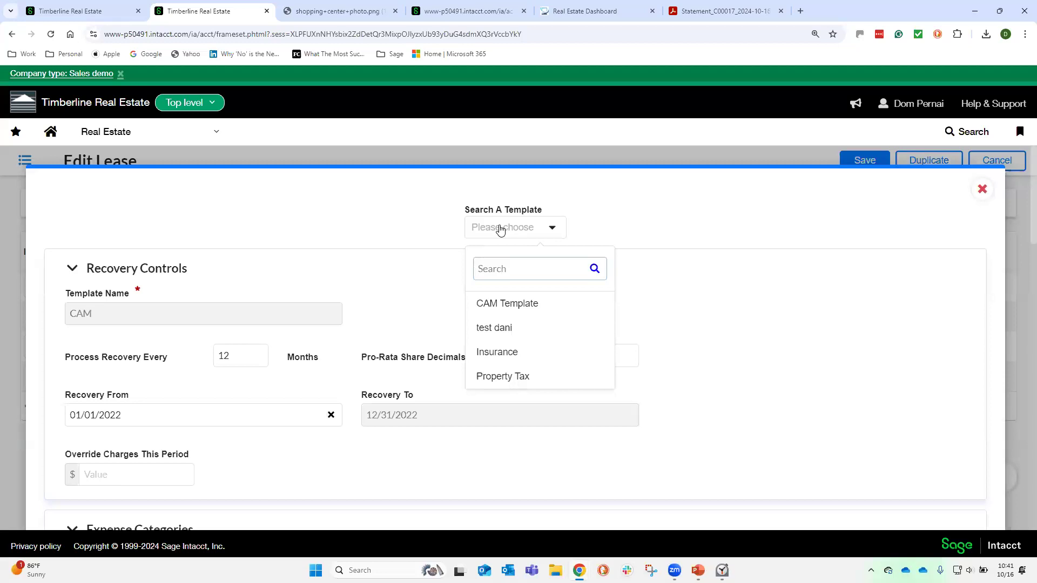
pyautogui.click(666, 285)
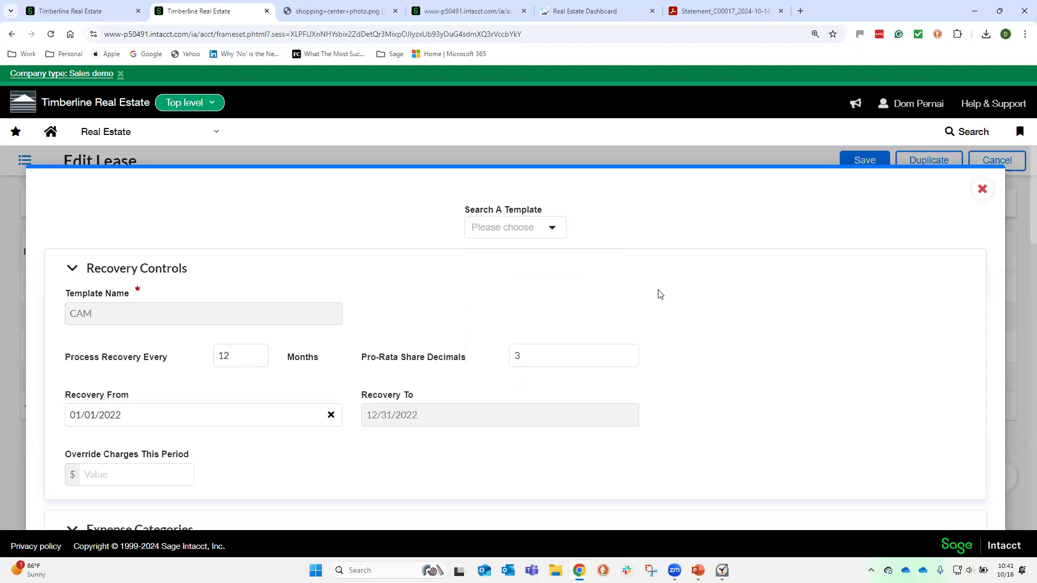
pyautogui.scroll(-1, 314, 303)
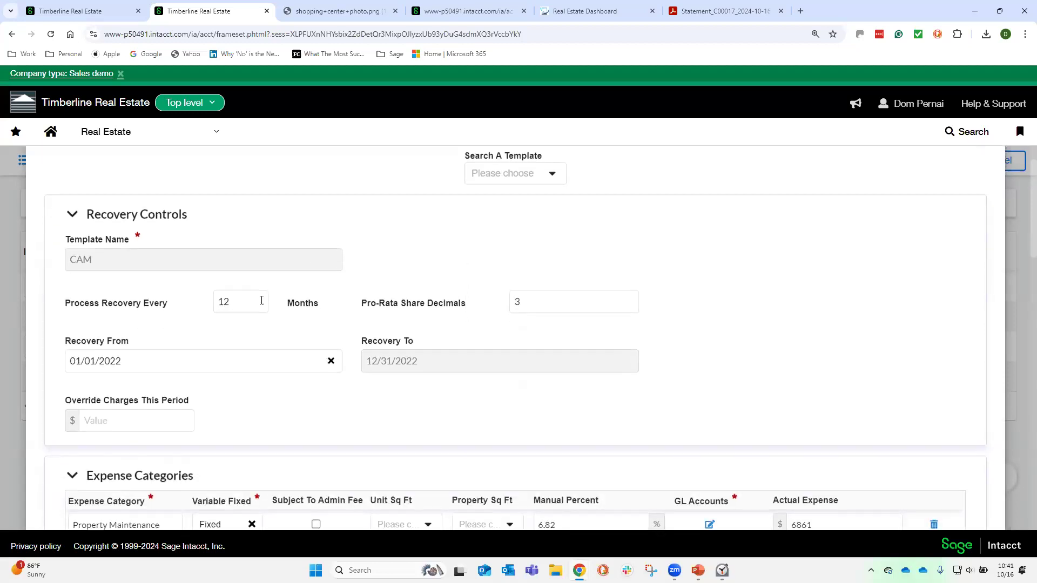
pyautogui.moveTo(262, 301); pyautogui.dragTo(196, 311)
pyautogui.moveTo(527, 303); pyautogui.dragTo(484, 303)
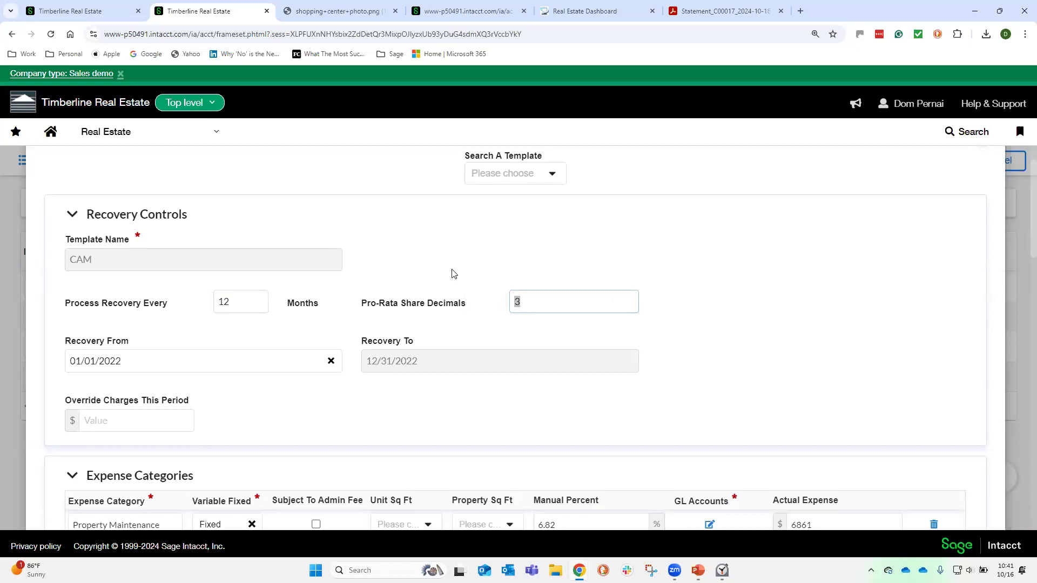
# - Review the CAM expense categories and browse the unit square footage types available for Property Repairs
pyautogui.scroll(-4, 453, 273)
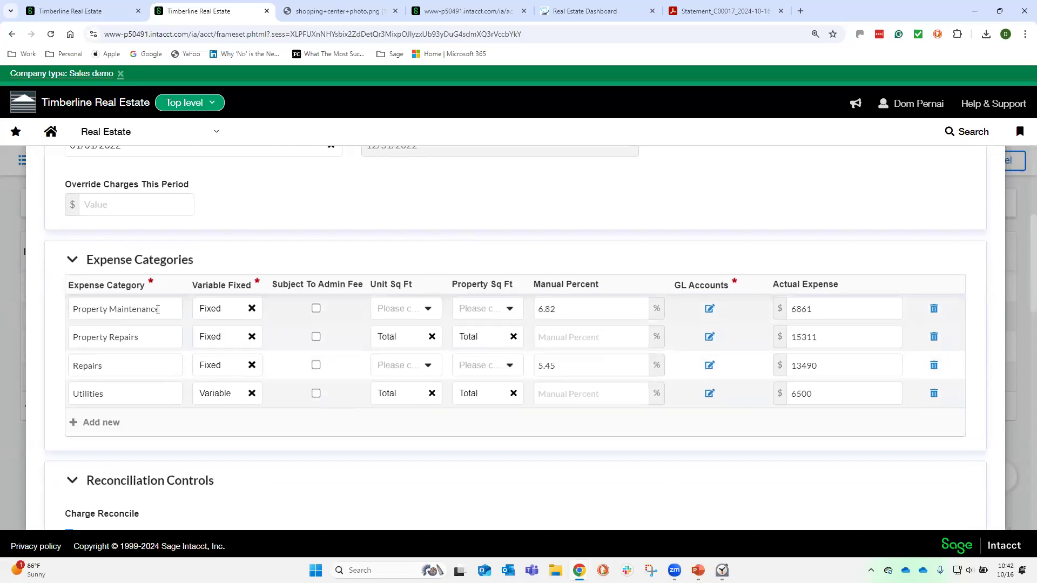
pyautogui.moveTo(158, 310); pyautogui.dragTo(71, 307)
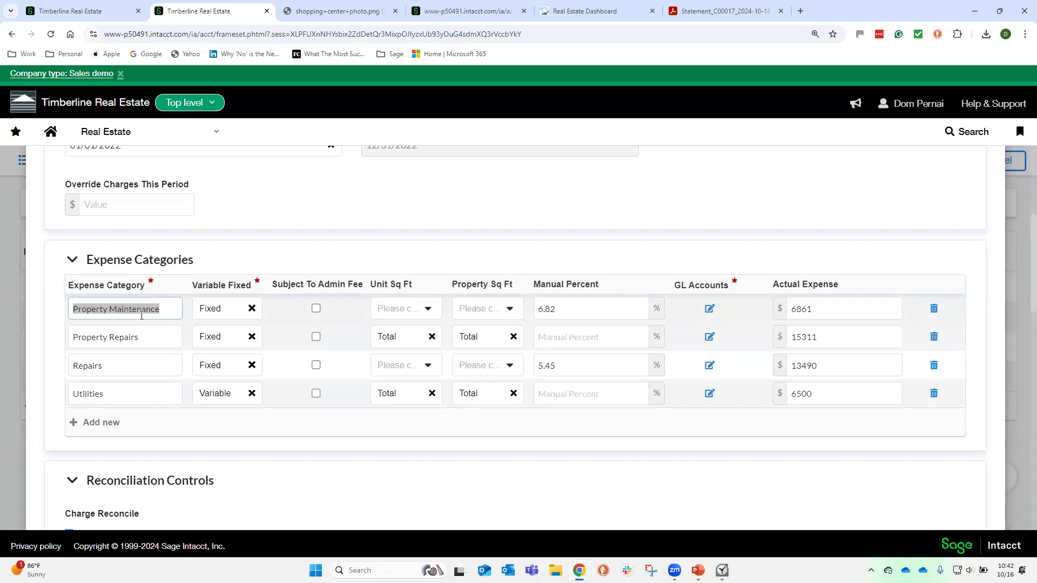
pyautogui.click(407, 339)
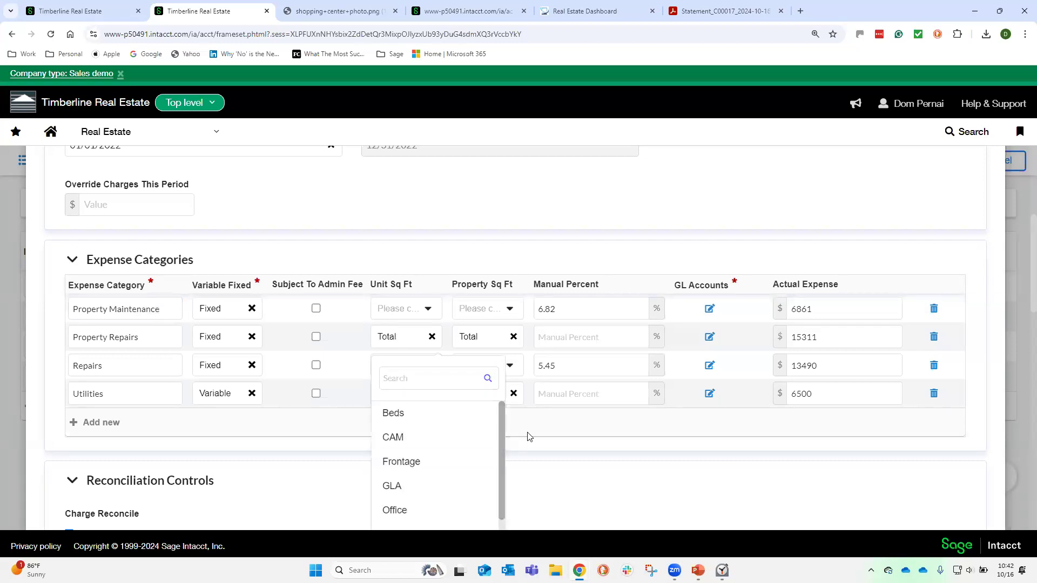
pyautogui.scroll(-2, 526, 435)
pyautogui.moveTo(505, 404); pyautogui.dragTo(503, 357)
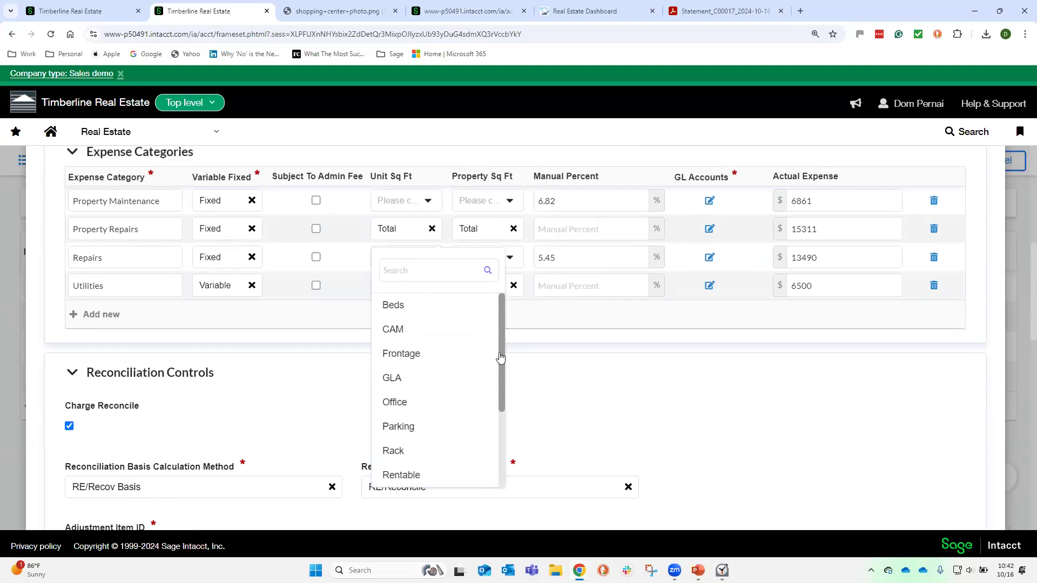
pyautogui.scroll(-3, 427, 415)
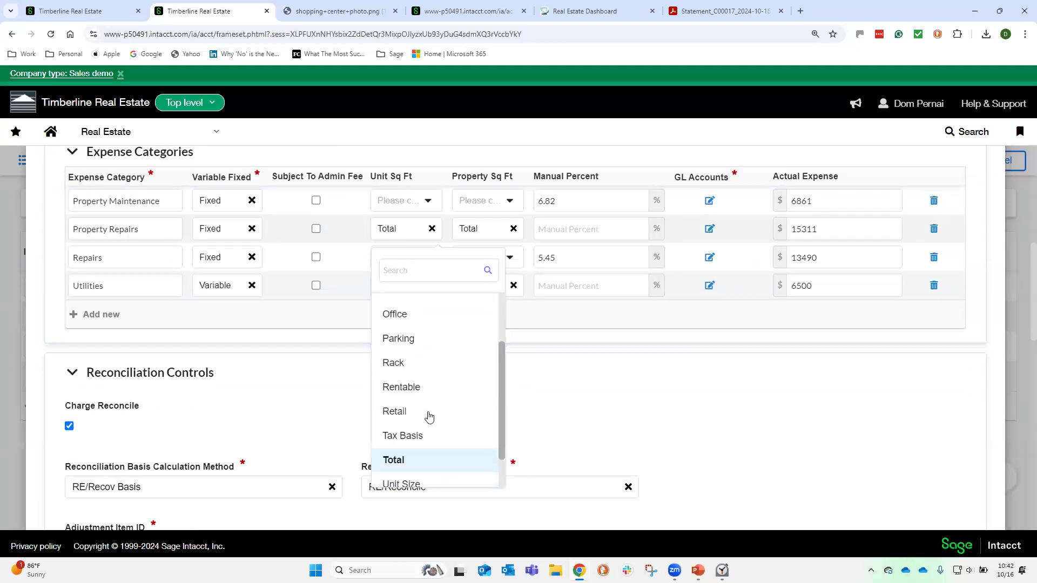
pyautogui.click(422, 446)
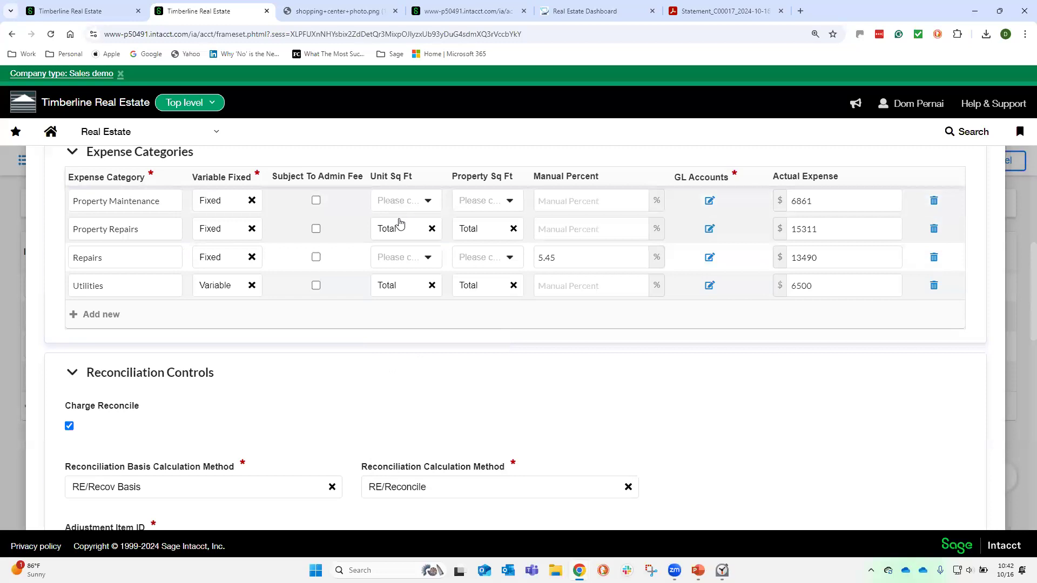
# - Set the manual percent of the Property Maintenance expense category to 6.45
pyautogui.scroll(2, 503, 235)
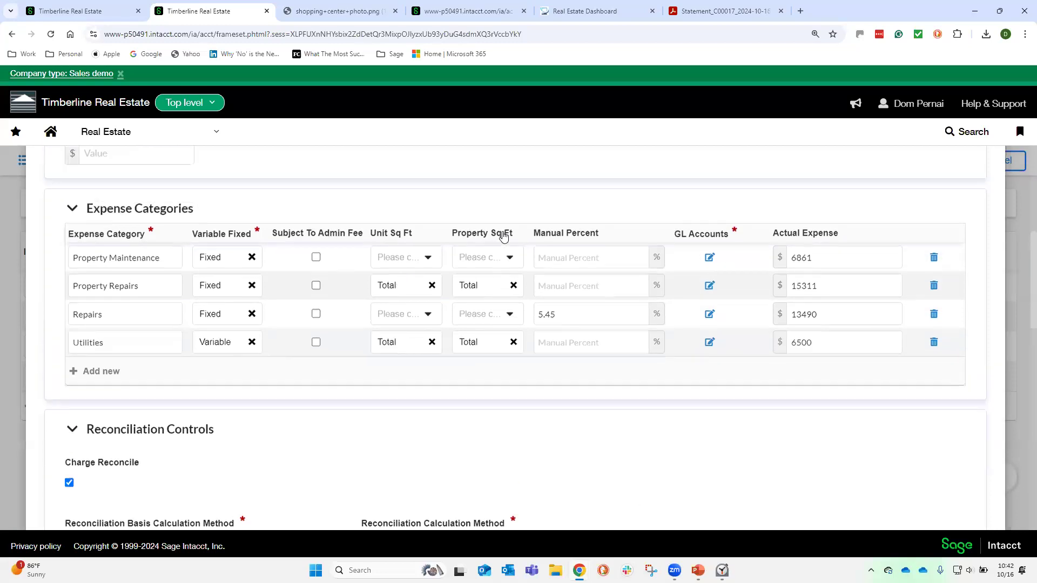
pyautogui.click(545, 309)
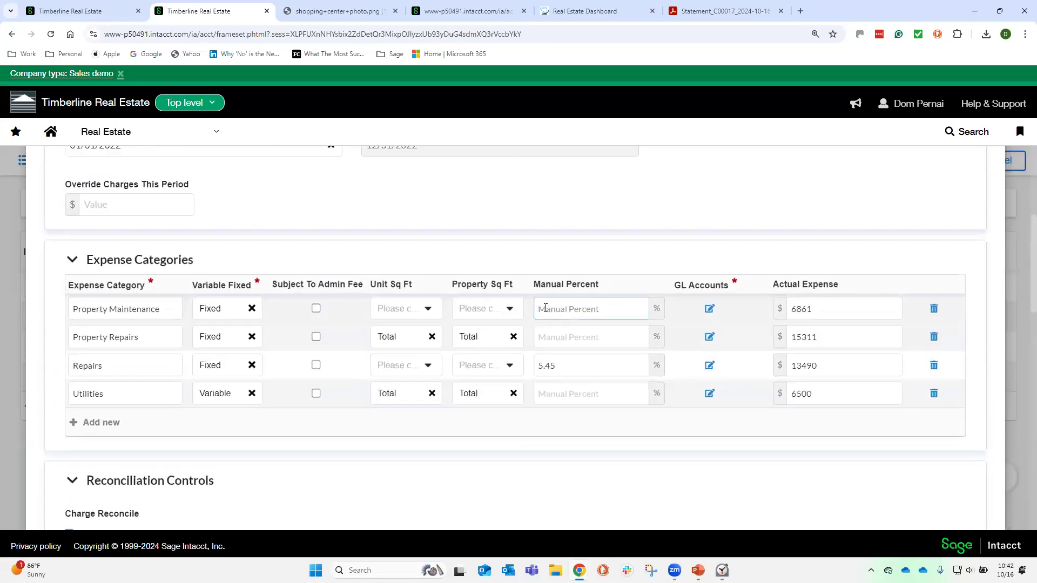
pyautogui.write('6.45')
pyautogui.scroll(1, 546, 308)
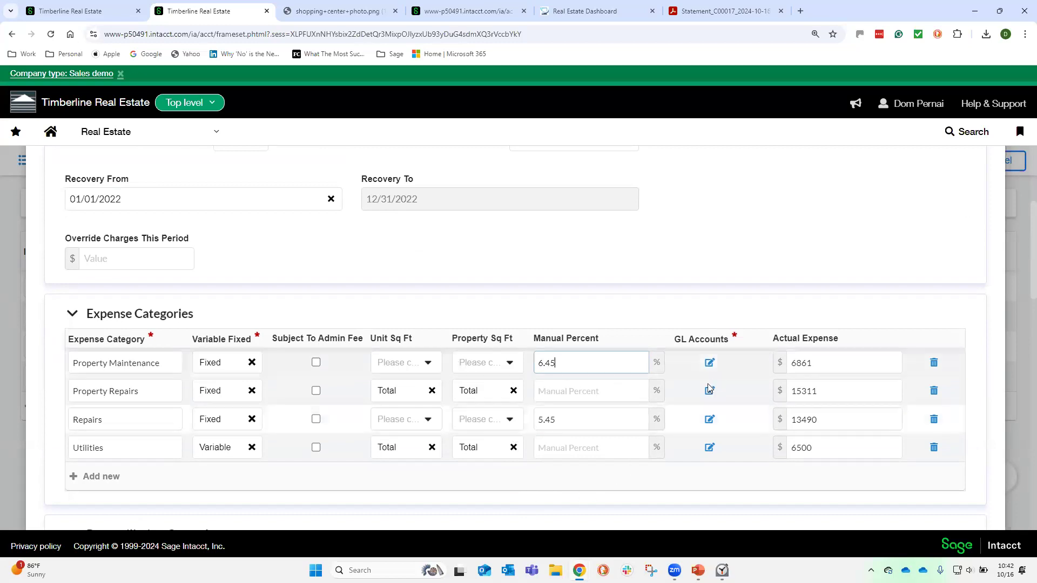
# - Open the GL accounts assigned to Utilities and search the available accounts for 61 and Gas, leaving without choosing one
pyautogui.click(710, 450)
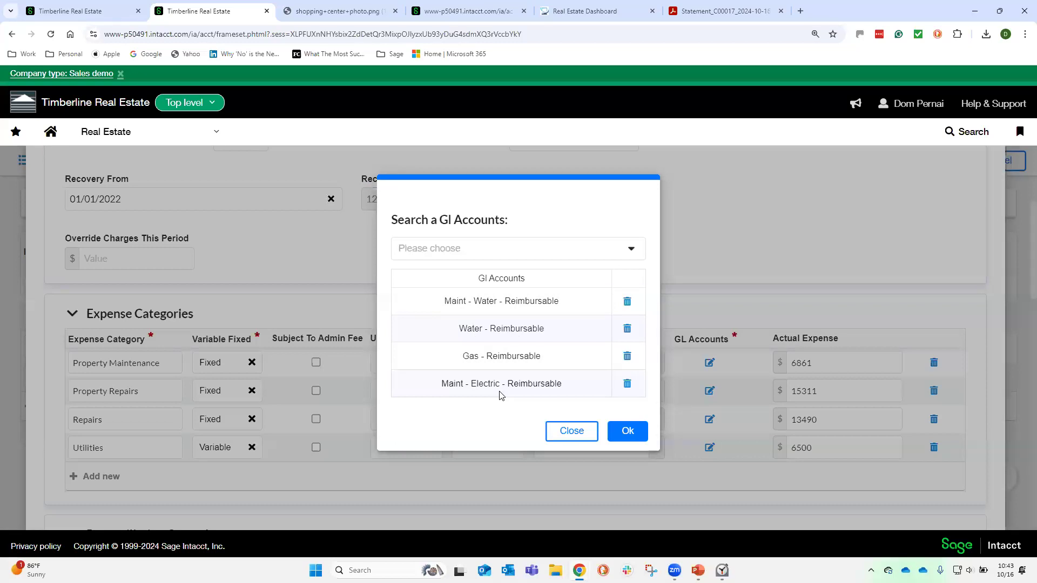
pyautogui.click(480, 250)
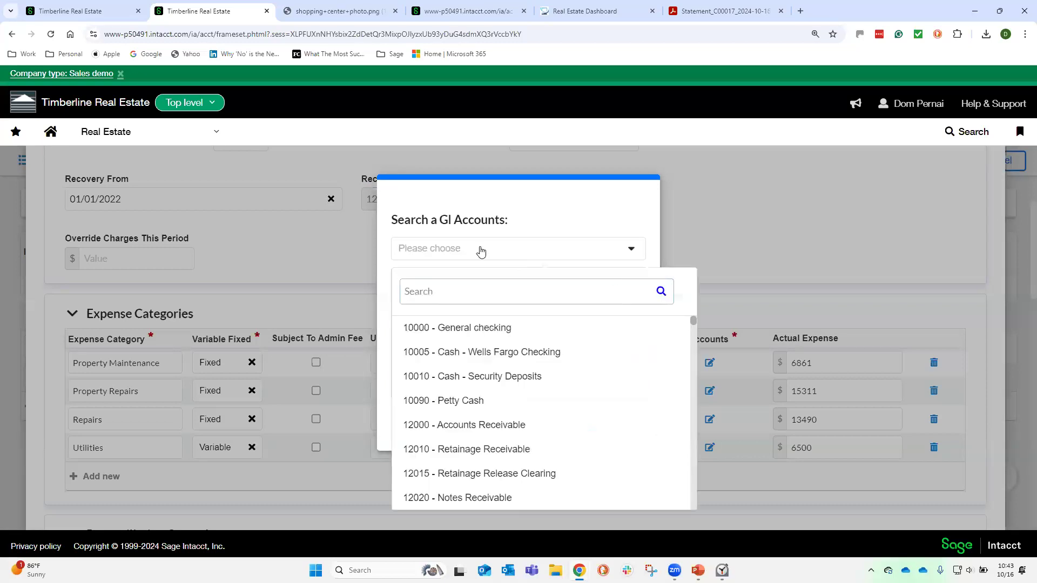
pyautogui.write('61')
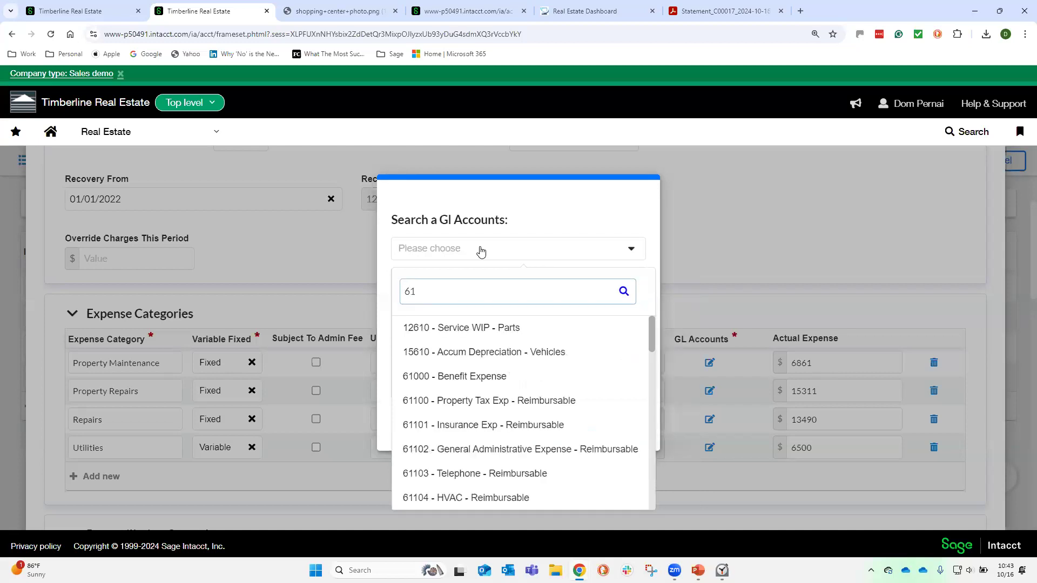
pyautogui.moveTo(417, 291); pyautogui.dragTo(395, 301)
pyautogui.write('Gas')
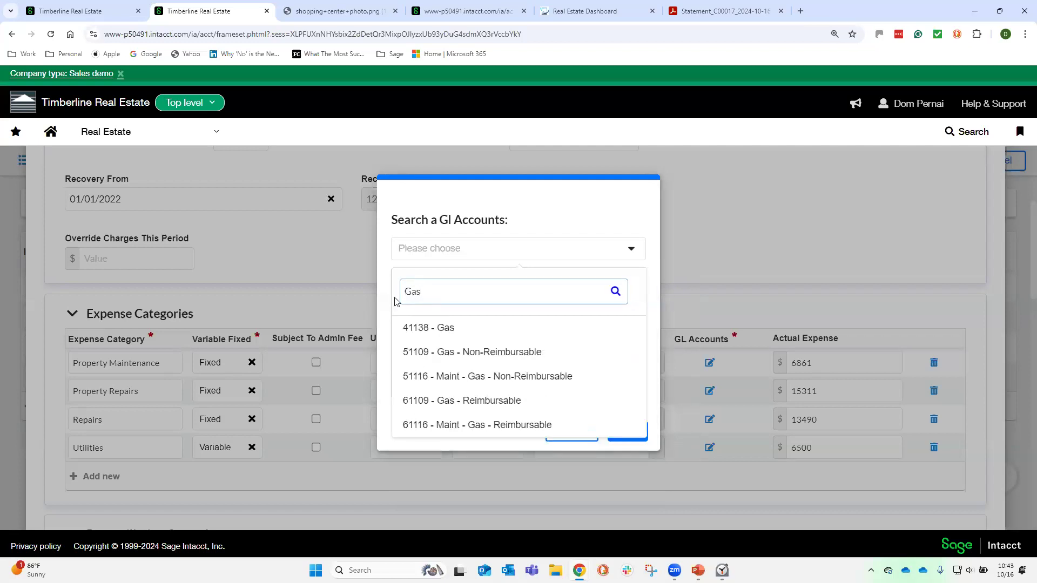
pyautogui.press('BackSpace')
pyautogui.press('BackSpace')
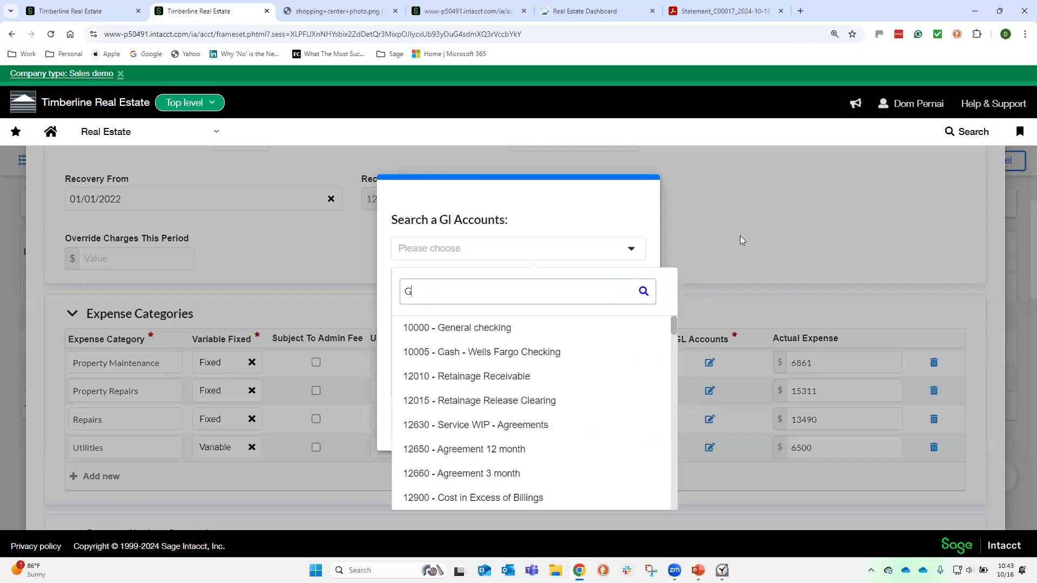
pyautogui.click(775, 227)
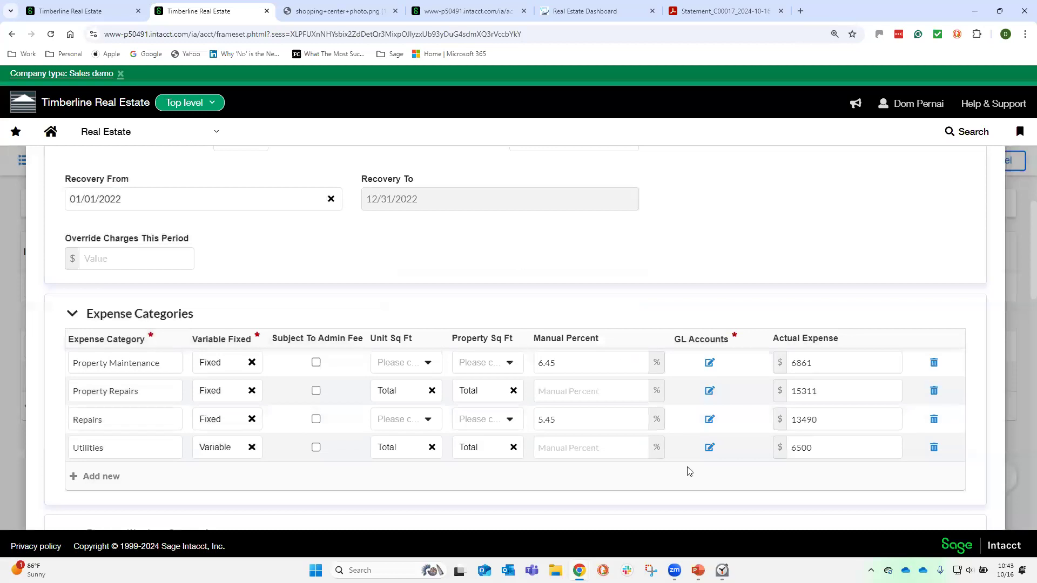
# - Remove the Gas - Reimbursable account from the Utilities expense category's GL accounts and accept the change
pyautogui.click(709, 448)
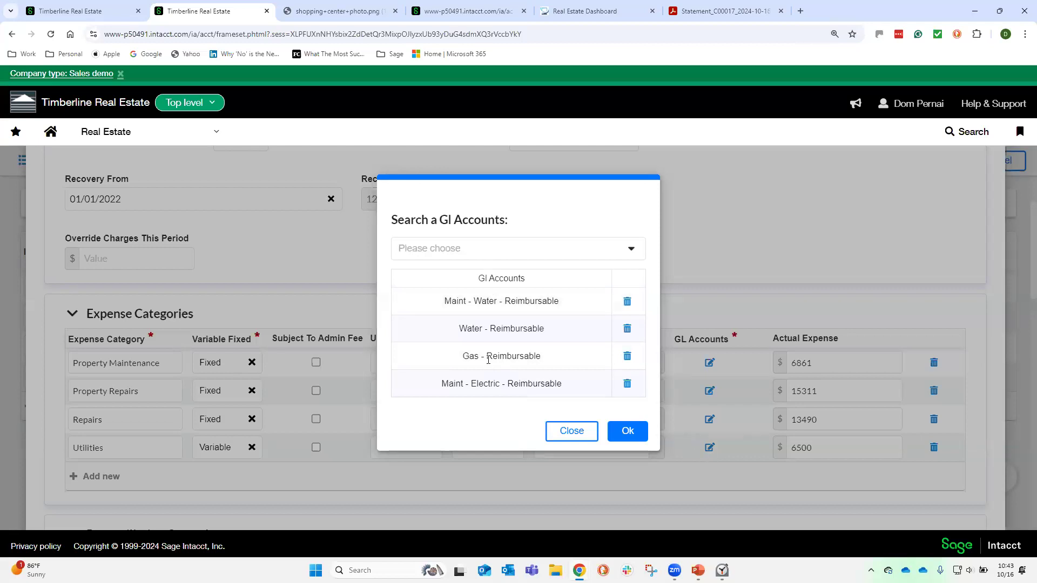
pyautogui.click(628, 359)
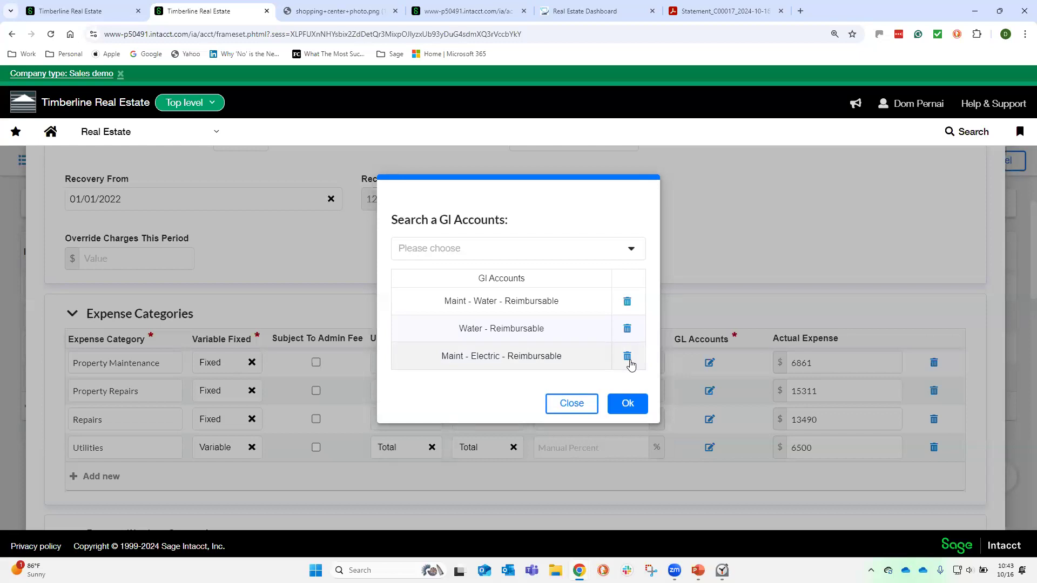
pyautogui.click(626, 408)
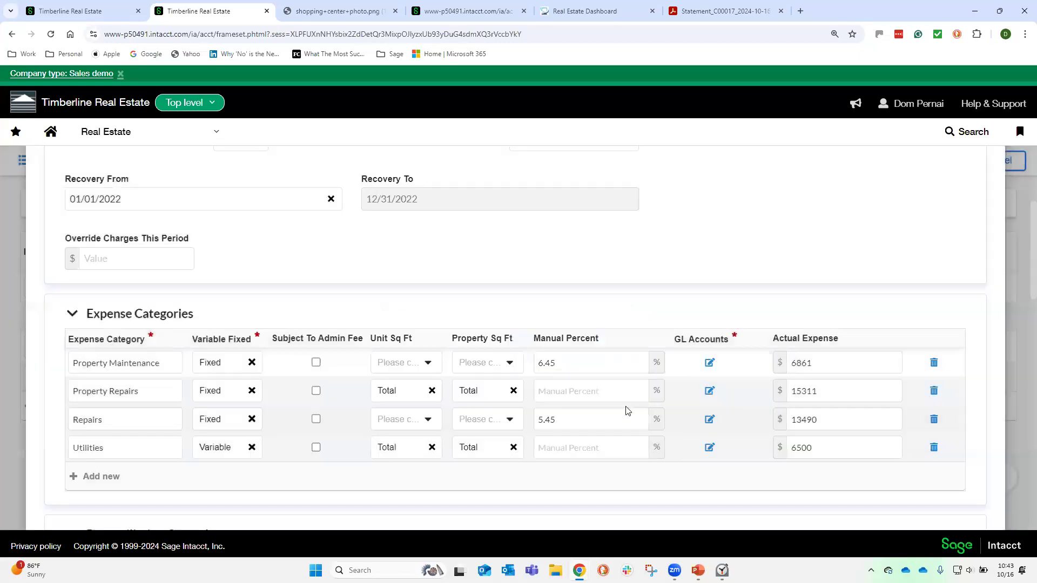
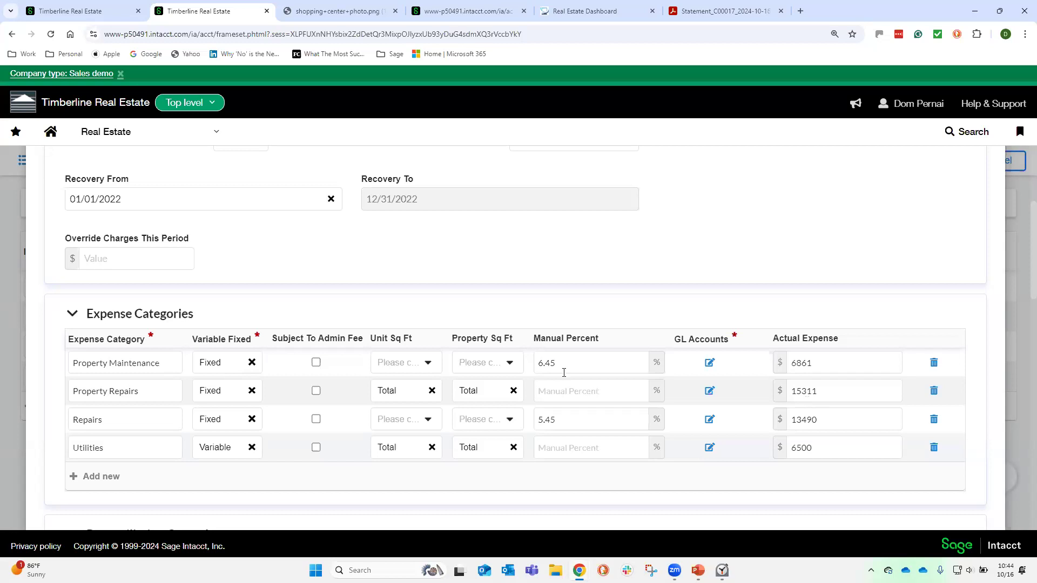
# - Review the CAM reconciliation, administration fee and calculation controls, including stops and caps, and close the recovery settings
pyautogui.scroll(-2, 421, 359)
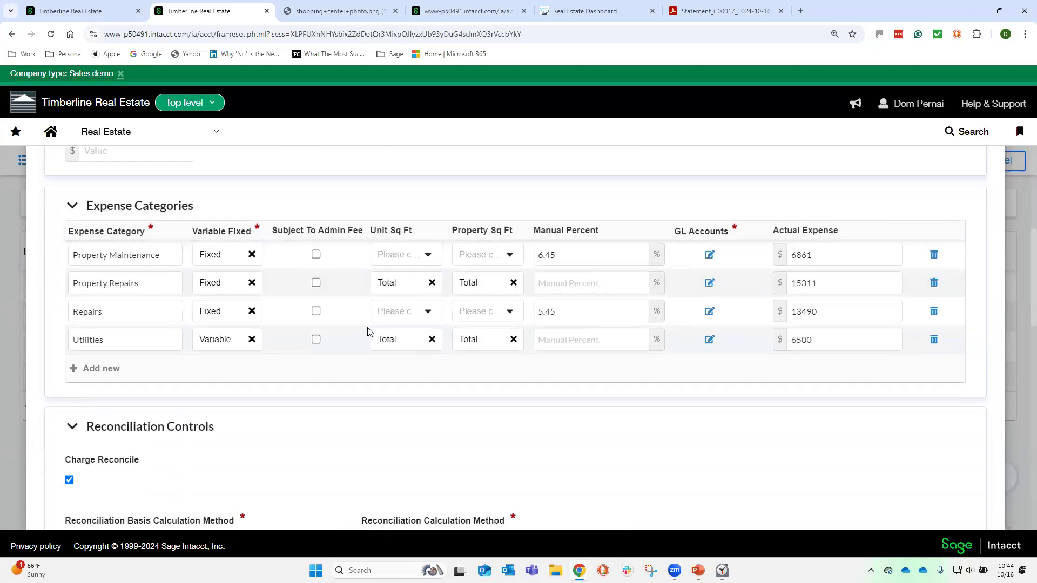
pyautogui.scroll(-8, 367, 327)
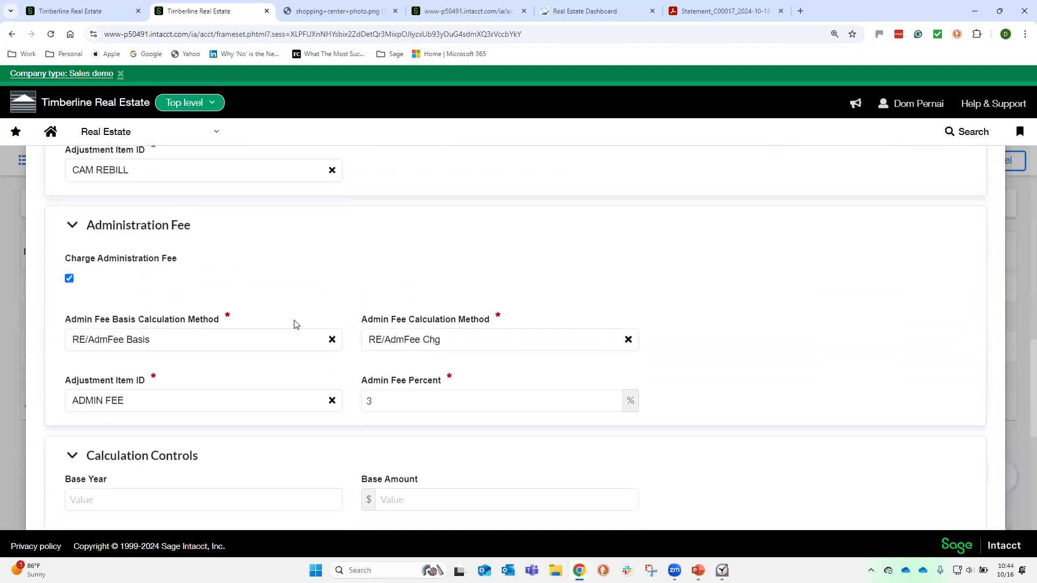
pyautogui.scroll(-5, 296, 323)
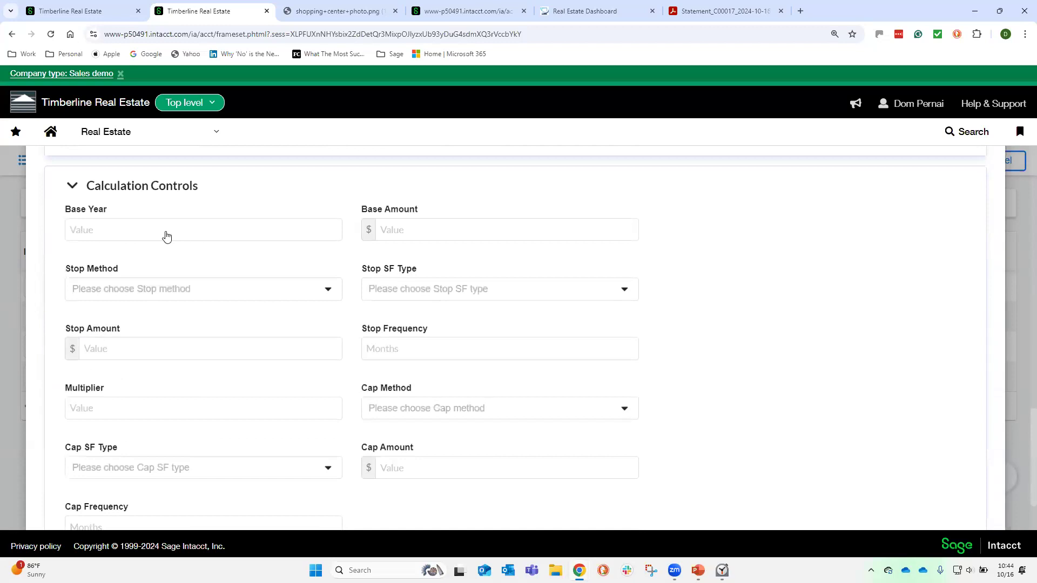
pyautogui.scroll(-1, 236, 474)
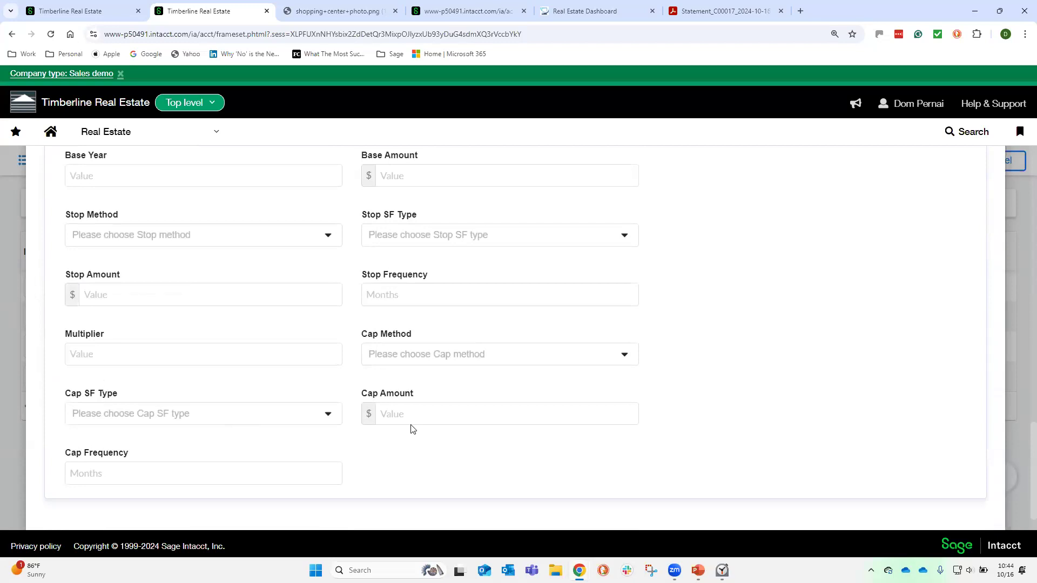
pyautogui.scroll(15, 870, 299)
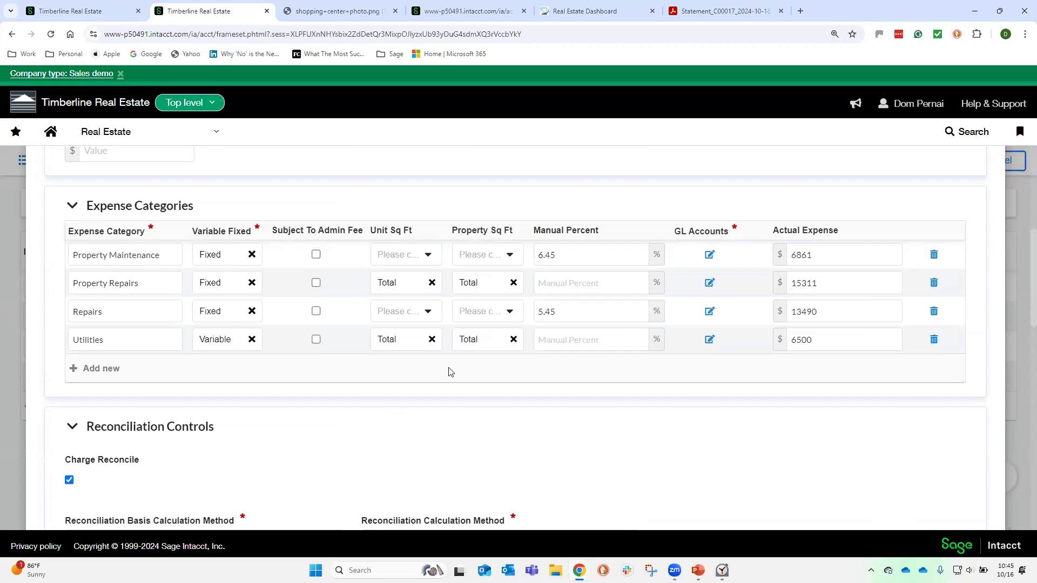
pyautogui.scroll(6, 907, 227)
pyautogui.click(981, 190)
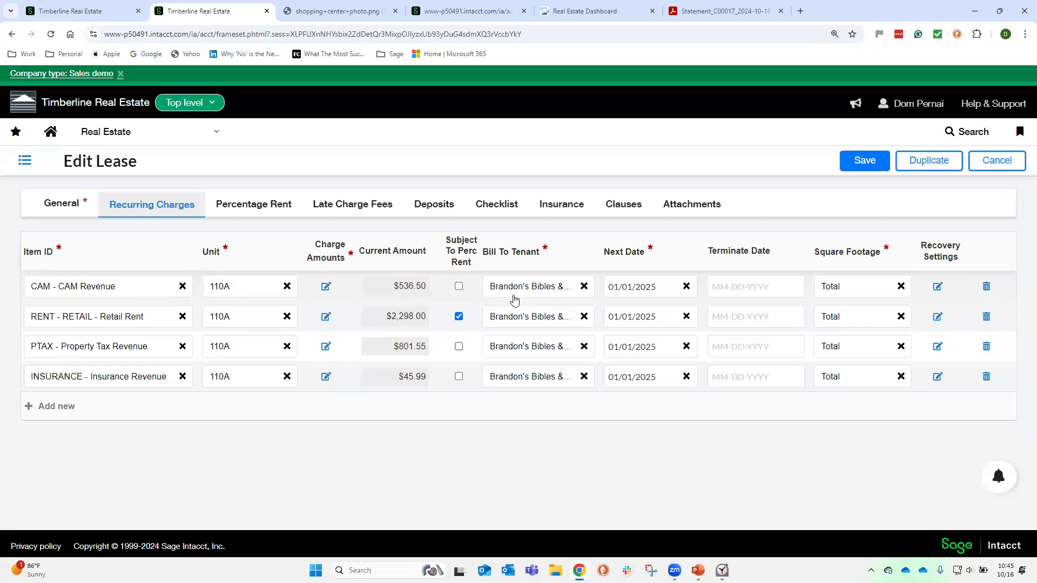
# - Review the lease's late charge fee settings and its deposit records
pyautogui.click(366, 209)
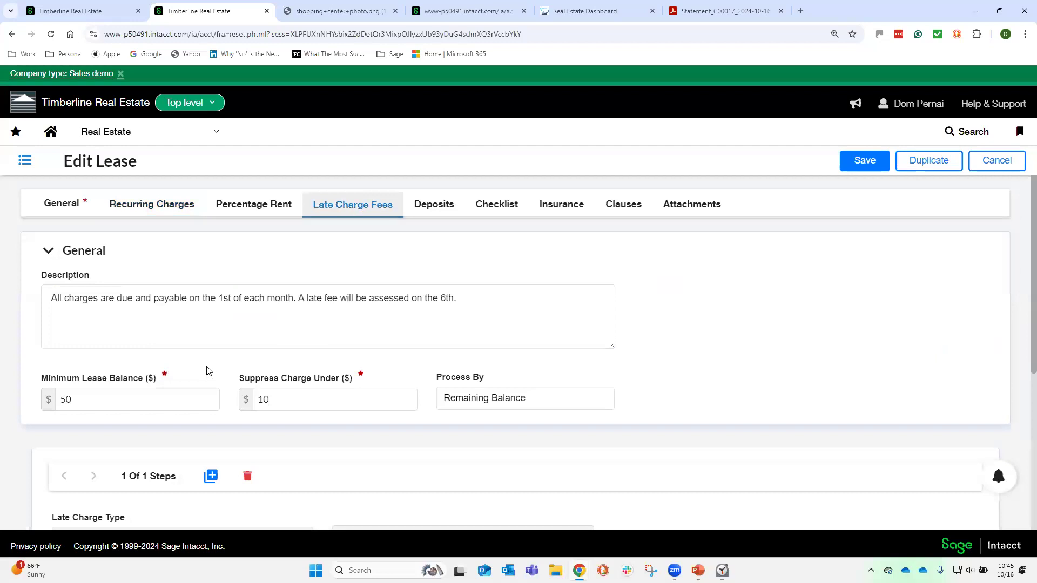
pyautogui.scroll(-3, 208, 371)
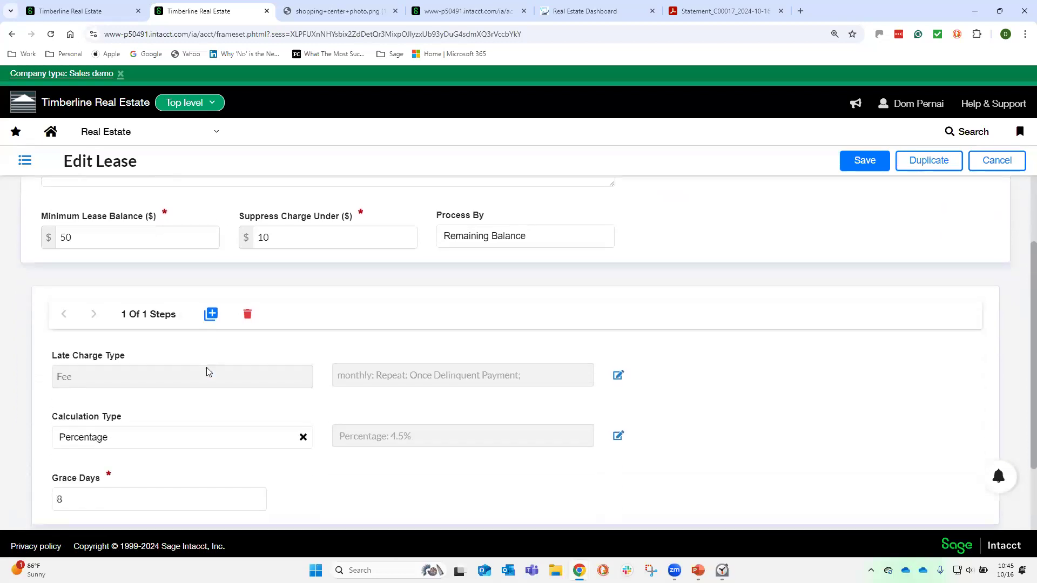
pyautogui.scroll(3, 208, 372)
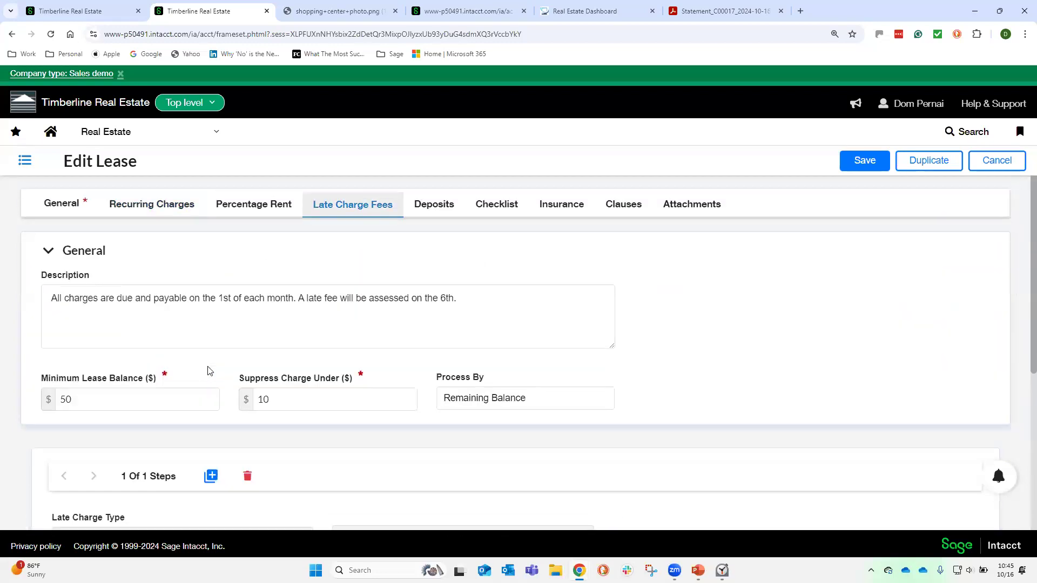
pyautogui.click(444, 204)
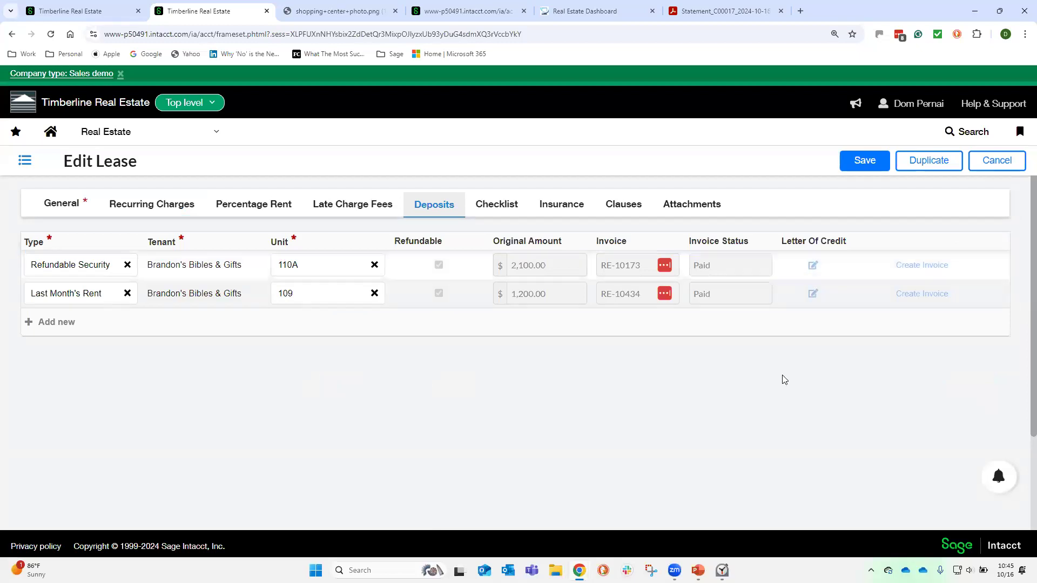
# - Review the lease's insurance record, browsing the insurance types and the notification date calendar without changing them
pyautogui.click(560, 208)
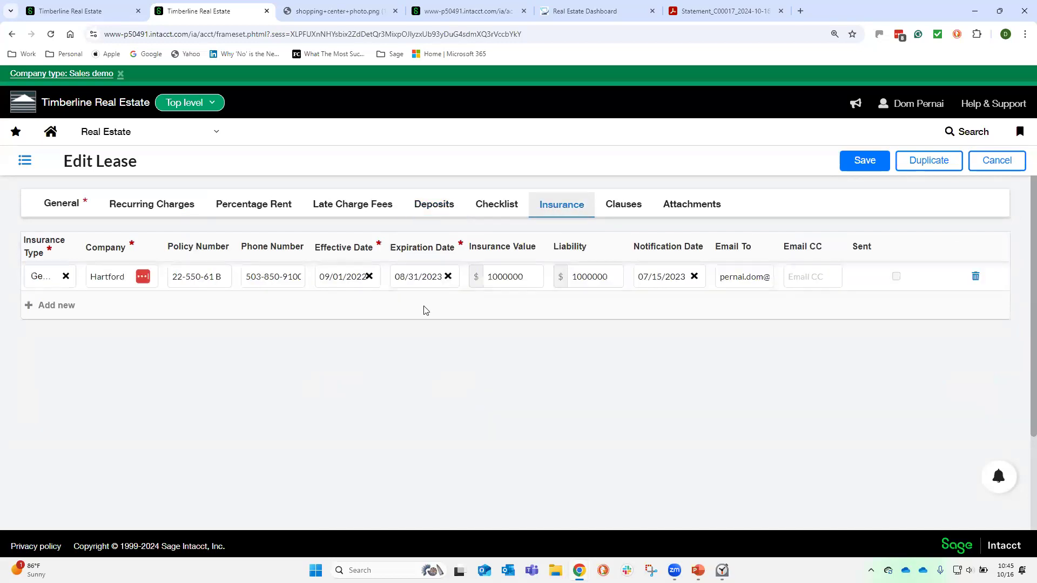
pyautogui.click(36, 280)
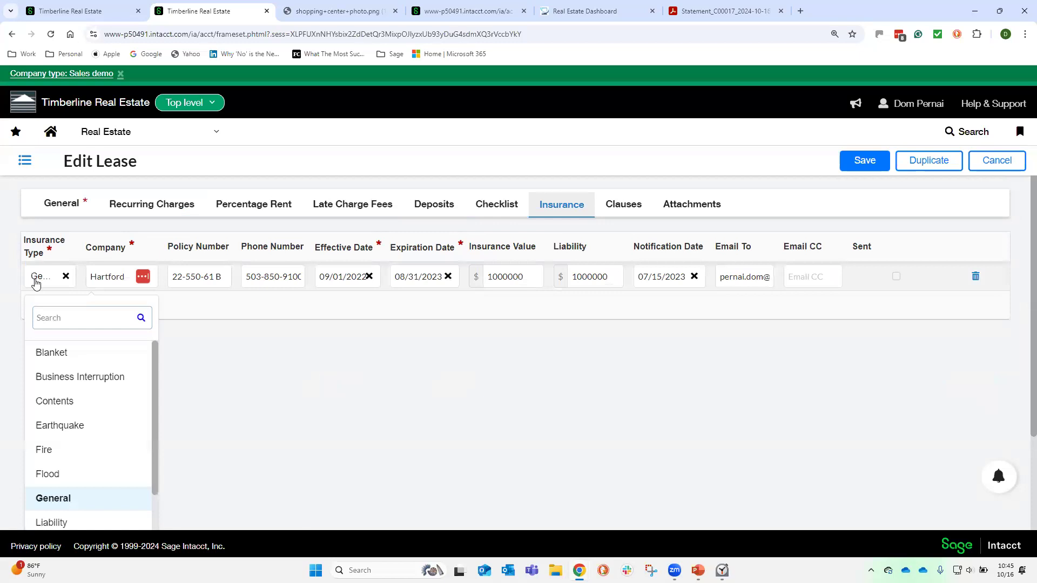
pyautogui.click(199, 314)
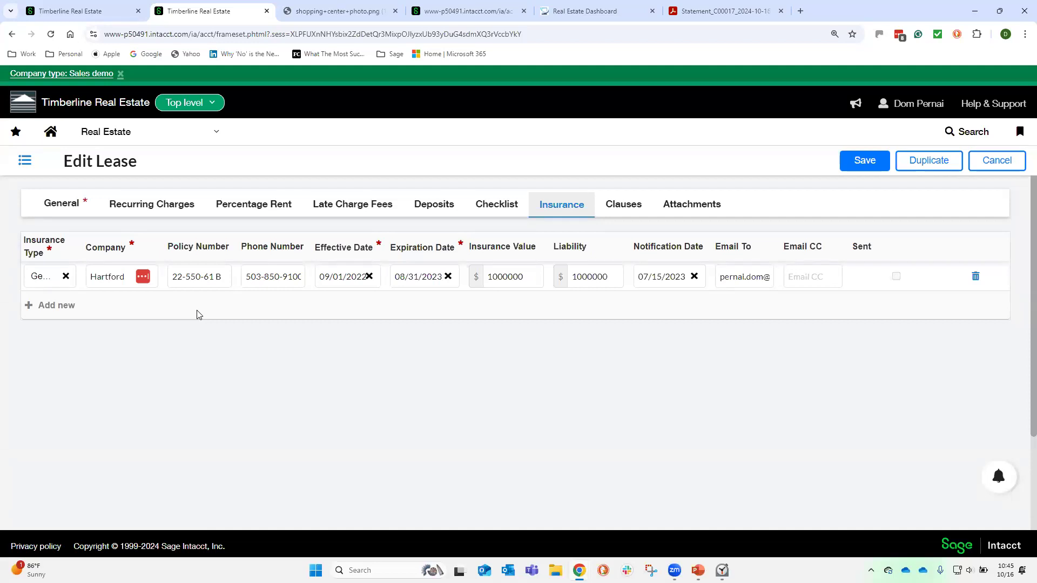
pyautogui.click(666, 277)
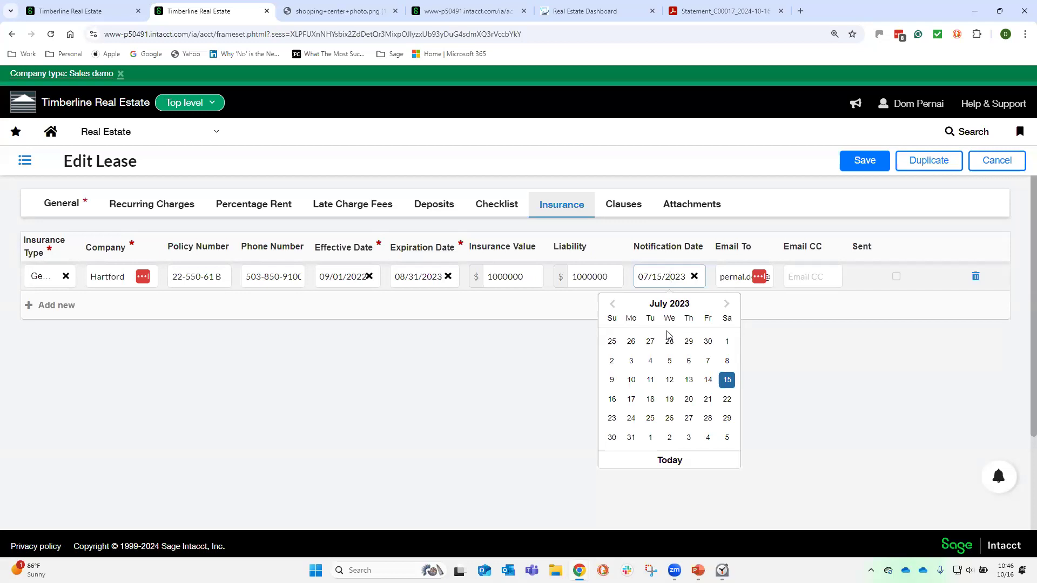
pyautogui.click(771, 317)
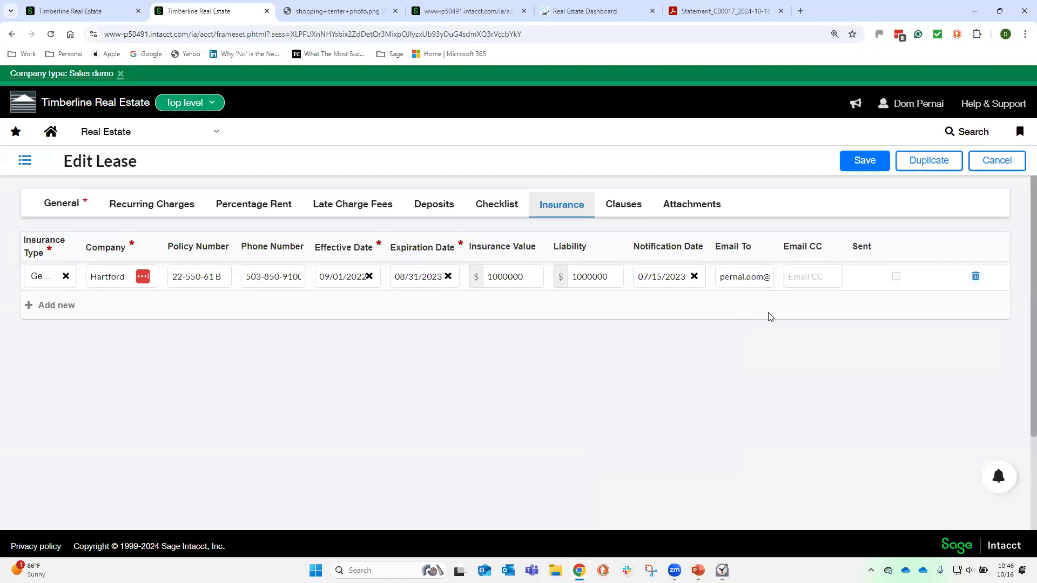
# - Review the lease clauses and browse the categories available for the Renewal clause without changing it
pyautogui.click(628, 209)
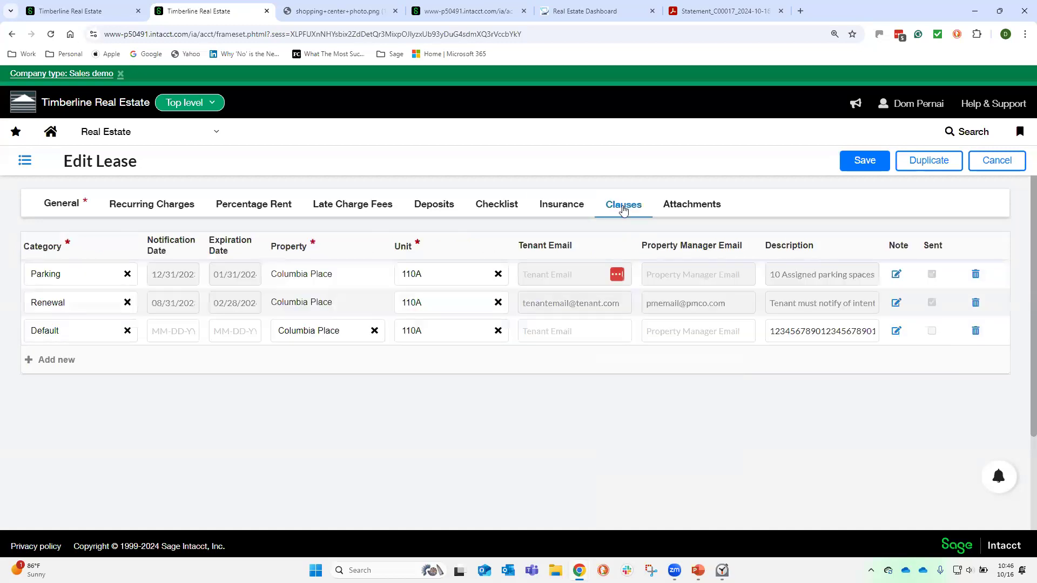
pyautogui.click(92, 310)
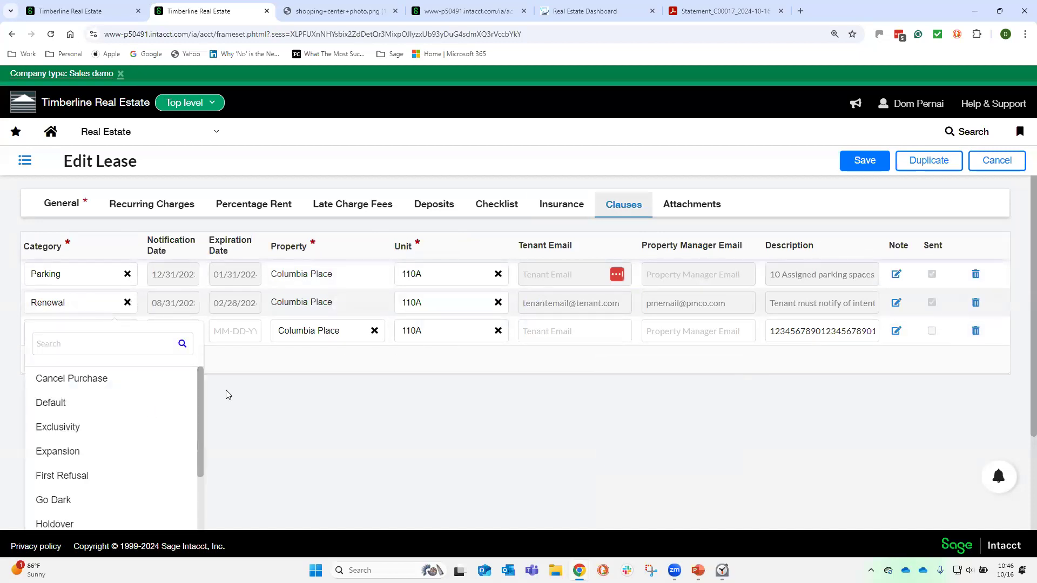
pyautogui.scroll(-2, 224, 393)
pyautogui.moveTo(199, 352); pyautogui.dragTo(192, 445)
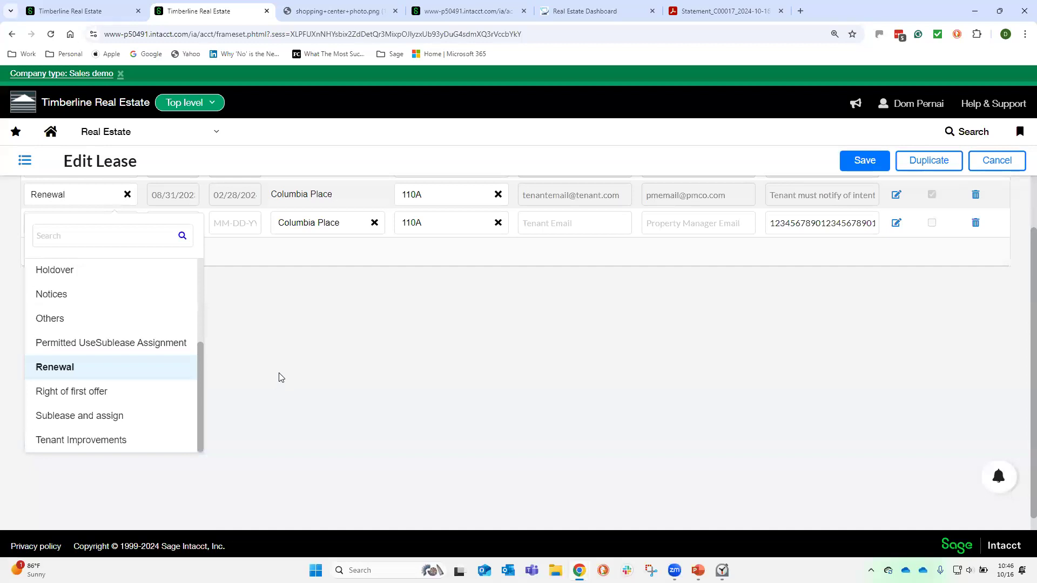
pyautogui.click(224, 257)
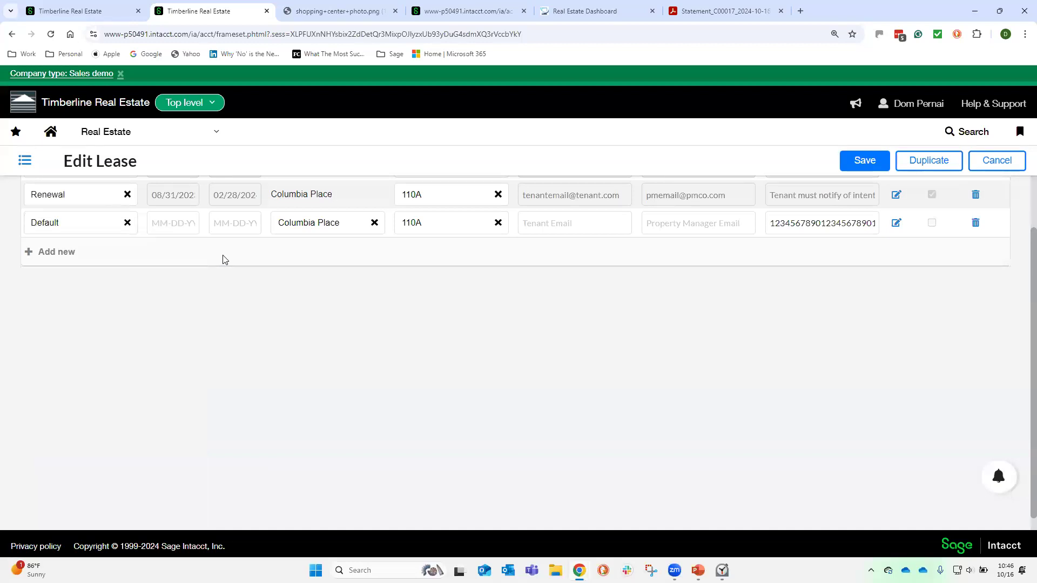
pyautogui.scroll(2, 285, 250)
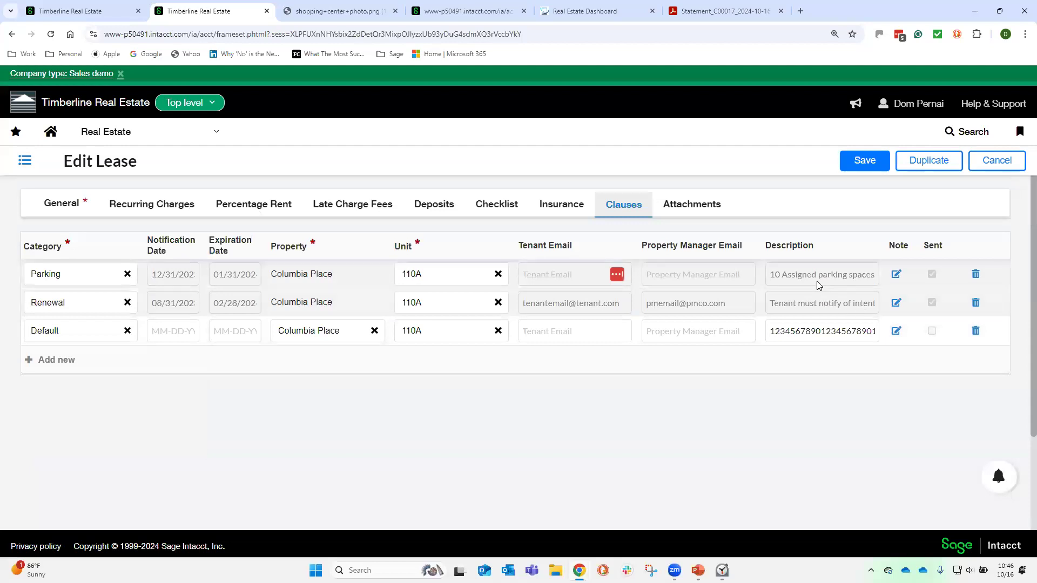
# - Read the notes attached to the Parking and Default clauses and review the lease's attachments
pyautogui.click(896, 276)
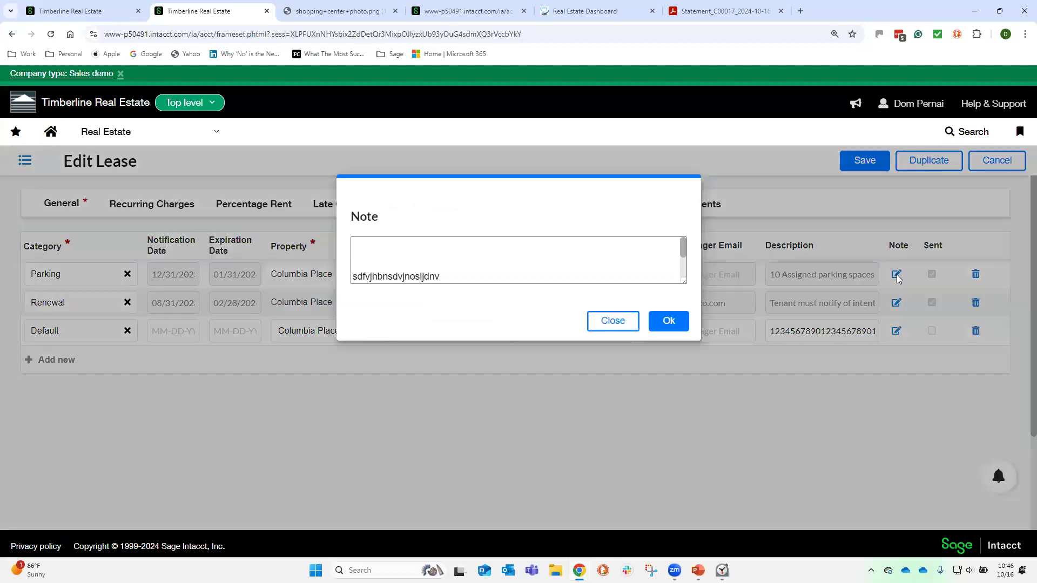
pyautogui.moveTo(683, 249); pyautogui.dragTo(677, 287)
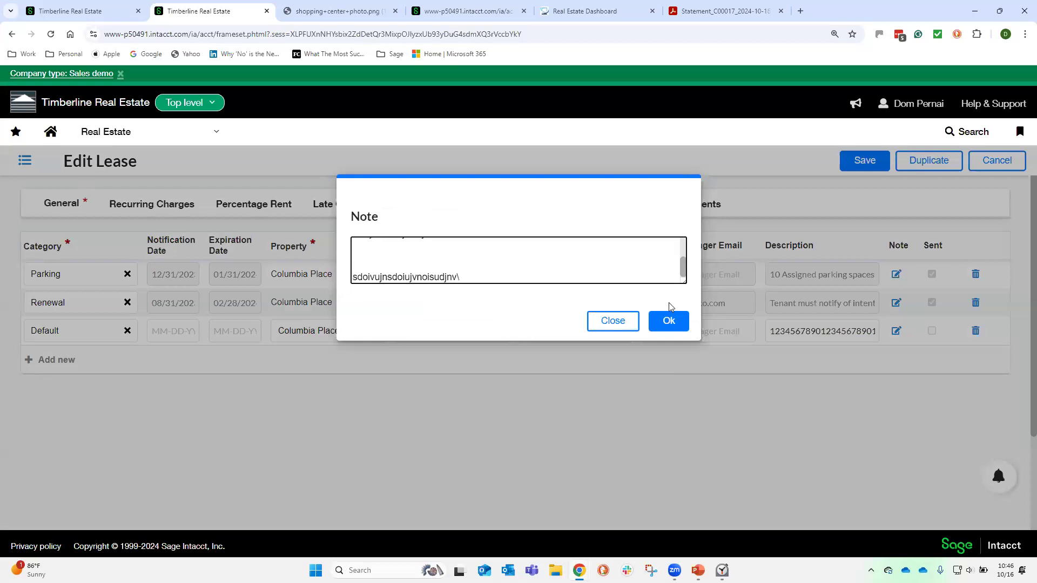
pyautogui.click(668, 321)
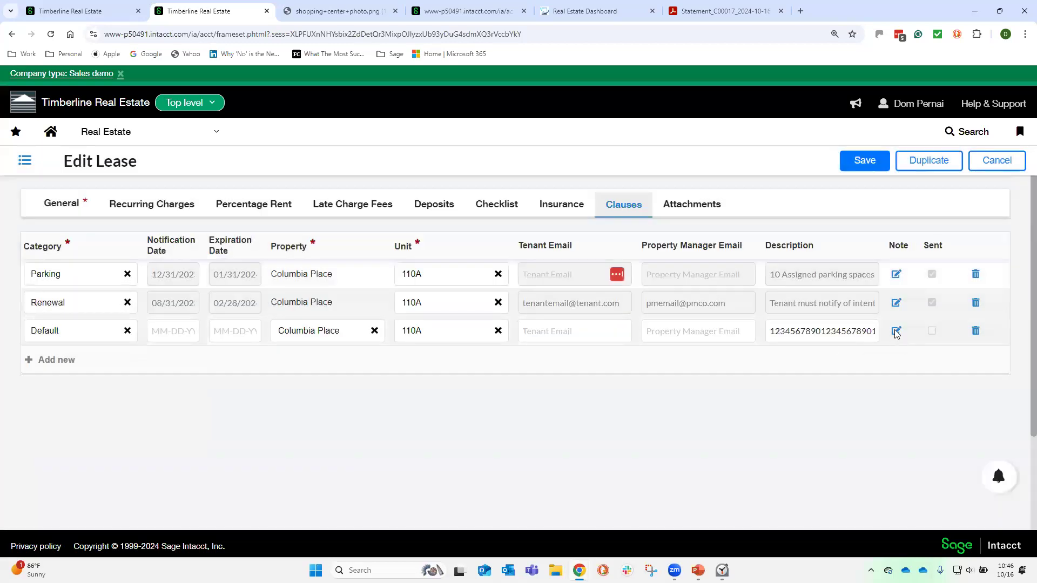
pyautogui.click(896, 330)
pyautogui.click(678, 321)
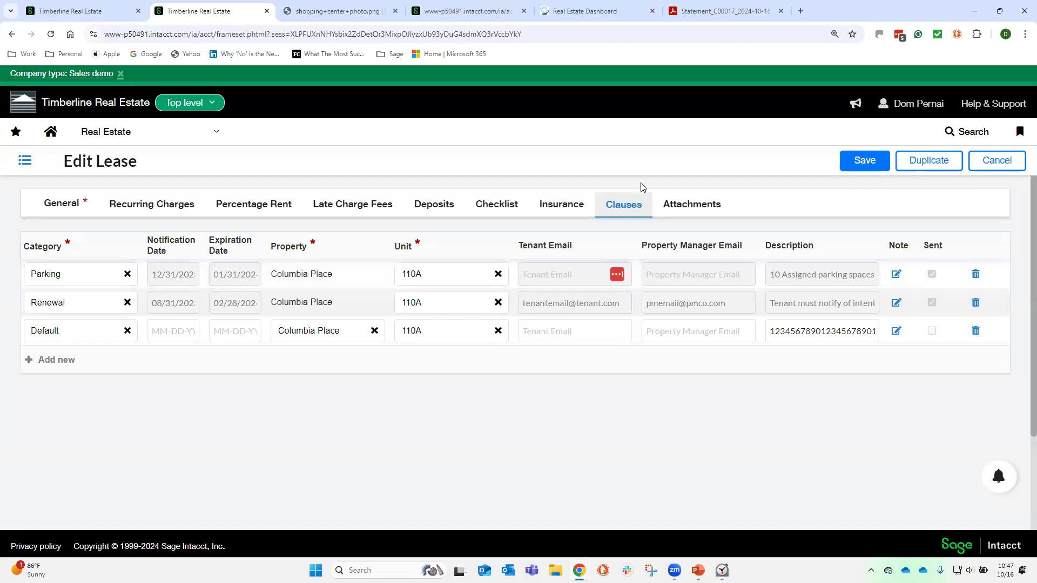
pyautogui.click(681, 205)
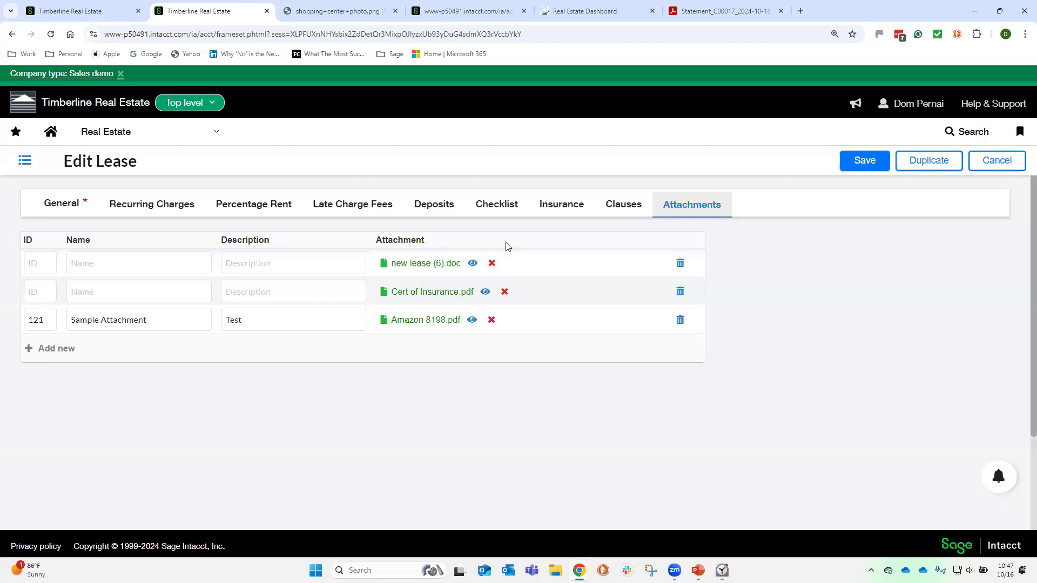
# - Open the scheduled charge generation for real estate and set the cutoff date to 01/31/2025
pyautogui.moveTo(148, 140)
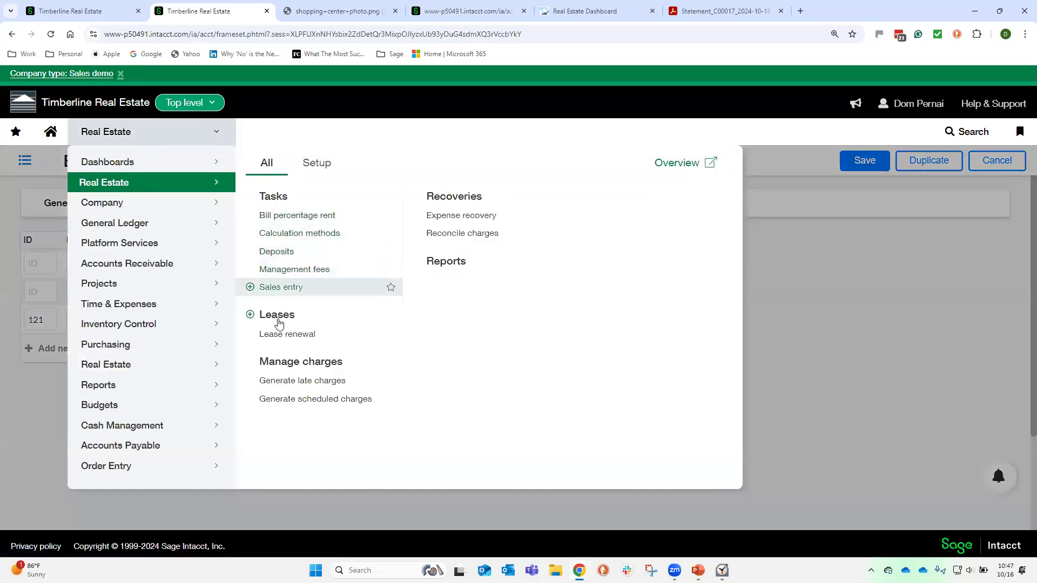
pyautogui.click(285, 400)
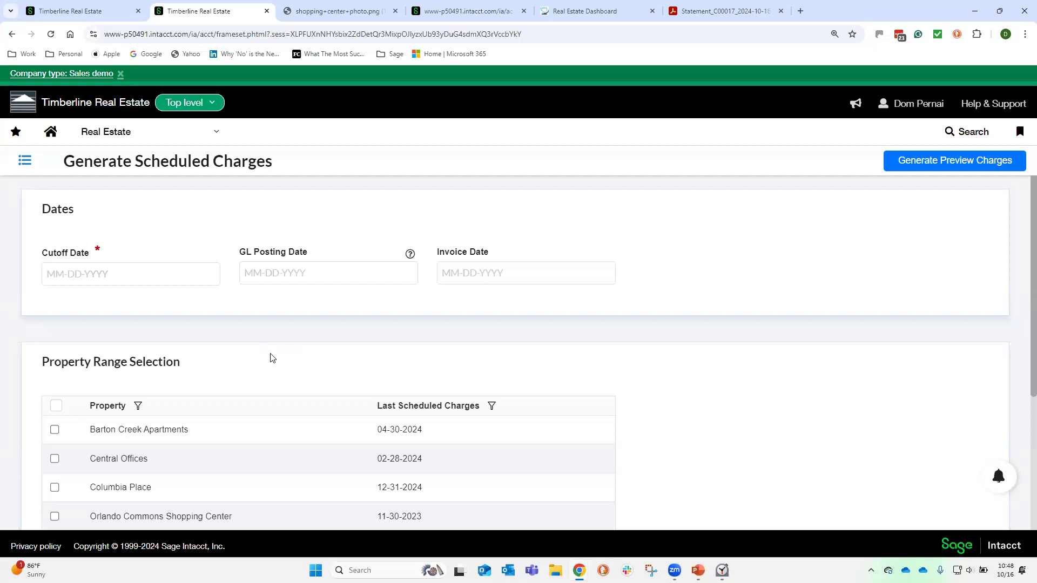
pyautogui.click(104, 274)
pyautogui.write('01312025')
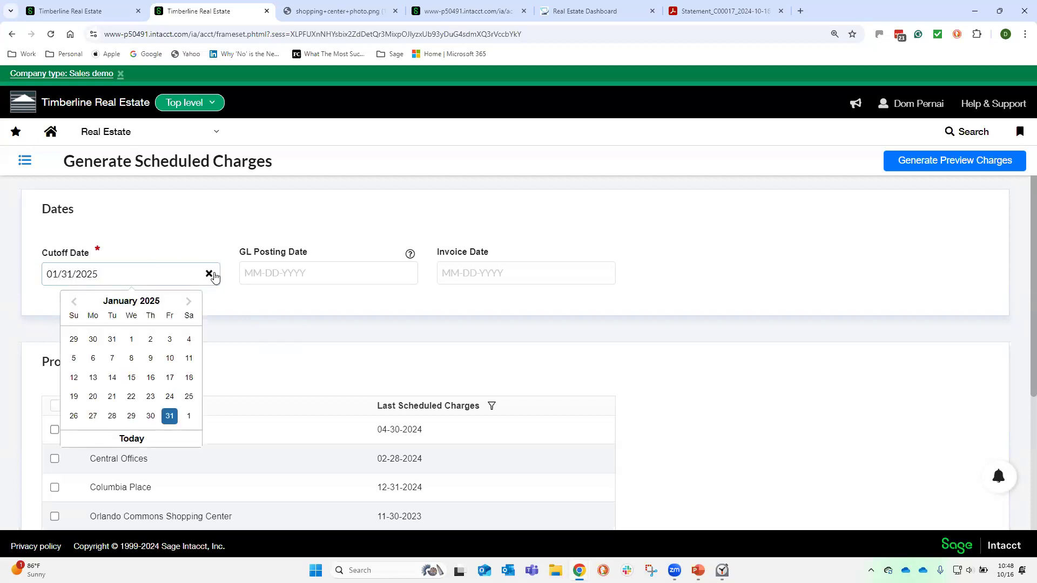
pyautogui.click(230, 299)
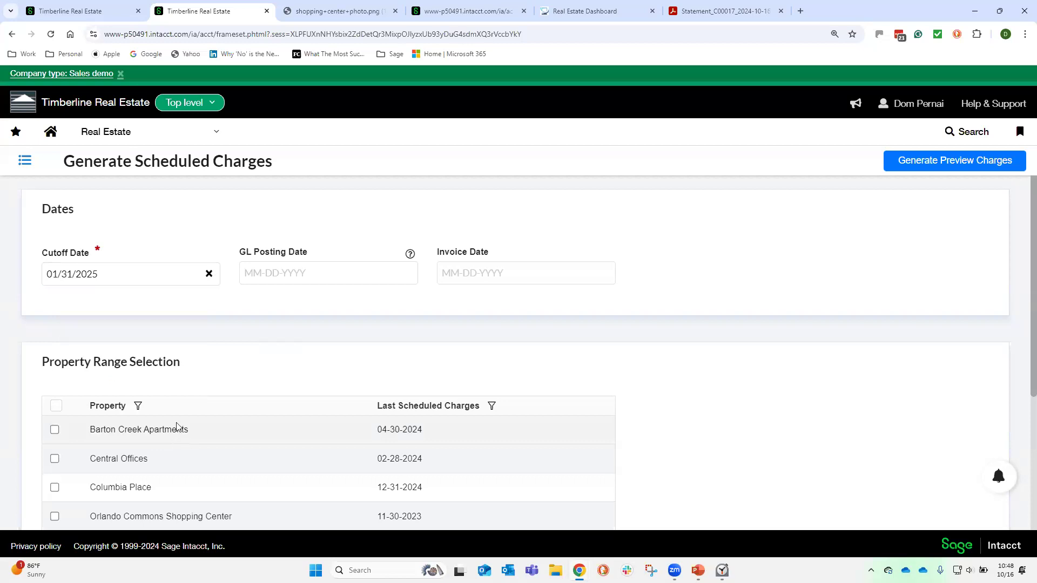
# - Set the GL posting date of the scheduled charges to 01/03/2025
pyautogui.click(246, 277)
pyautogui.write('01/01/20')
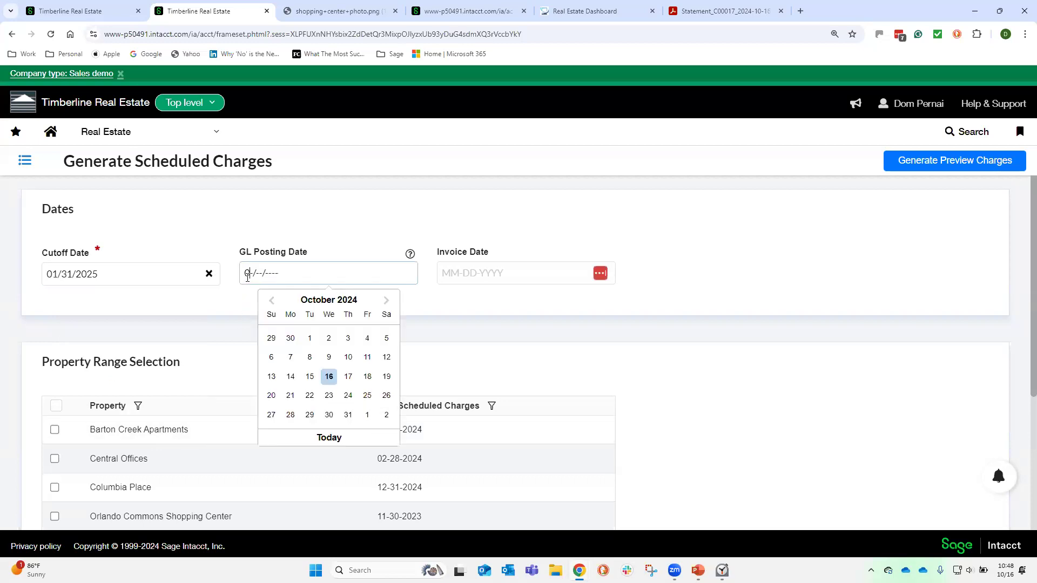
pyautogui.write('25')
pyautogui.click(268, 268)
pyautogui.write('3')
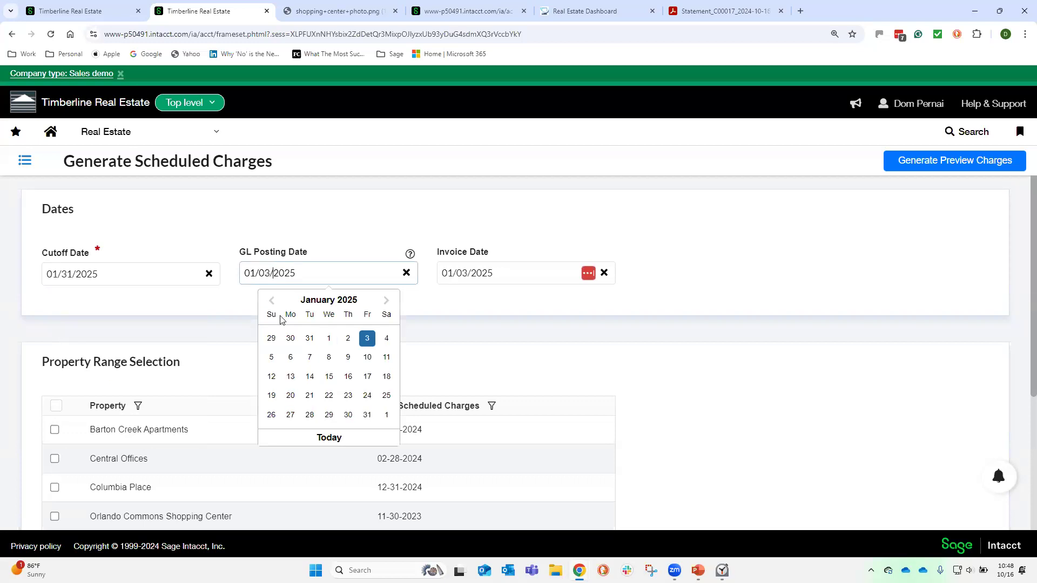
pyautogui.click(226, 307)
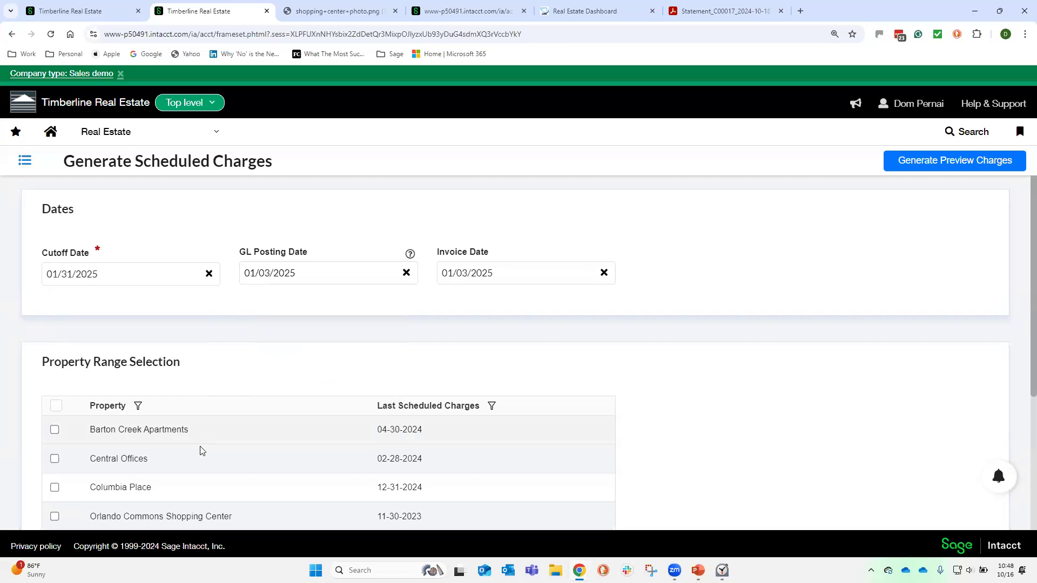
# - Select only Columbia Place in the property range and generate the preview of its scheduled charges
pyautogui.scroll(-1, 201, 452)
pyautogui.click(55, 435)
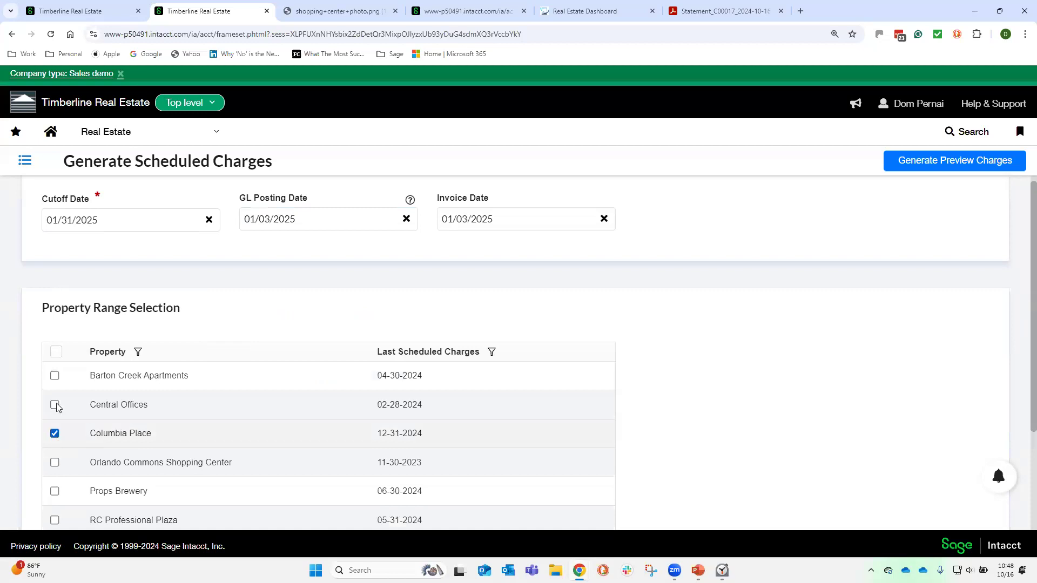
pyautogui.click(57, 354)
pyautogui.click(57, 353)
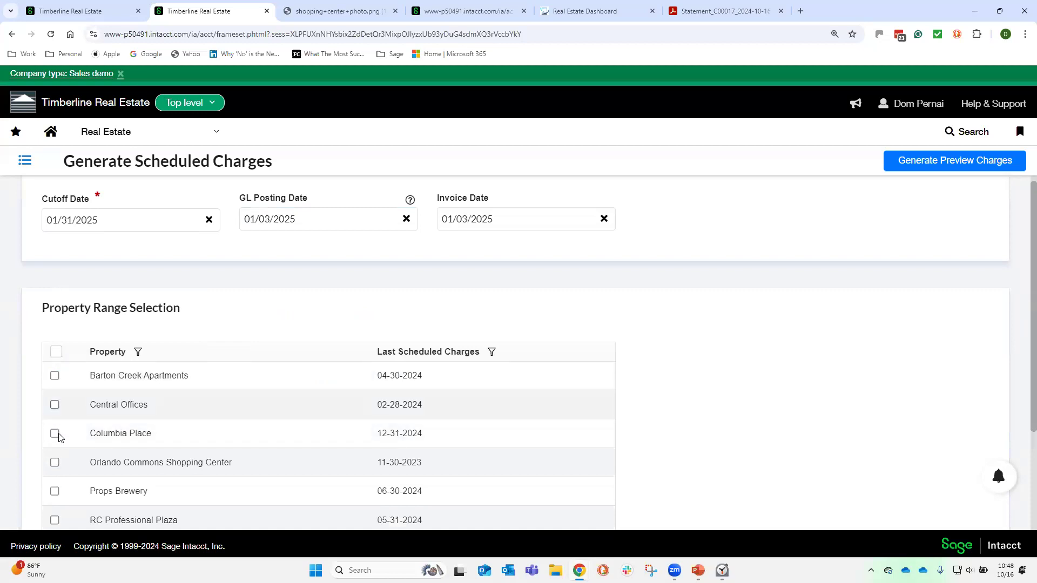
pyautogui.click(55, 434)
pyautogui.click(993, 166)
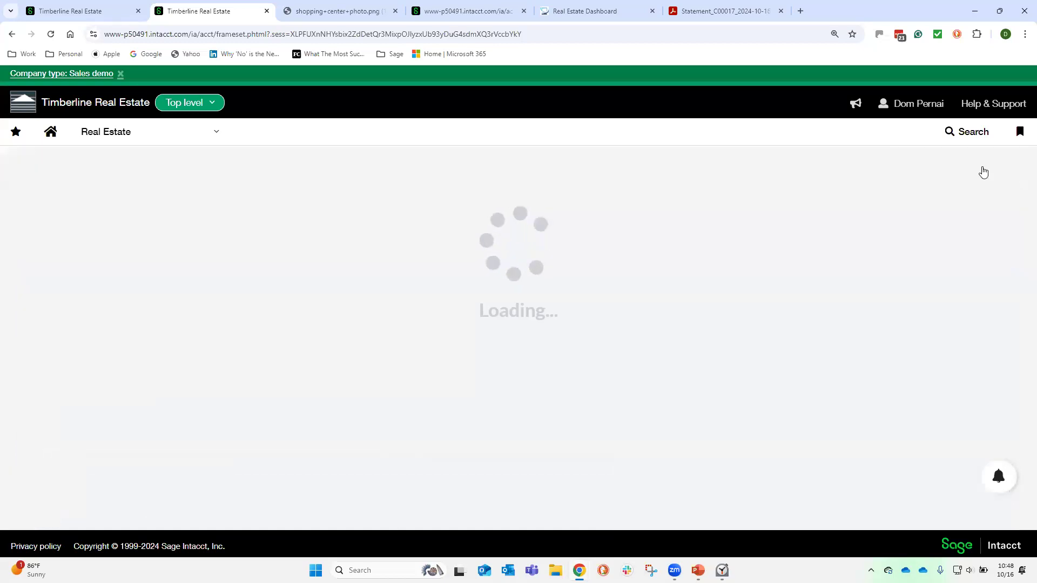
# - Review the previewed Columbia Place charges by unit and lease in the scheduled charges journal
pyautogui.scroll(-1, 623, 337)
pyautogui.scroll(-2, 623, 337)
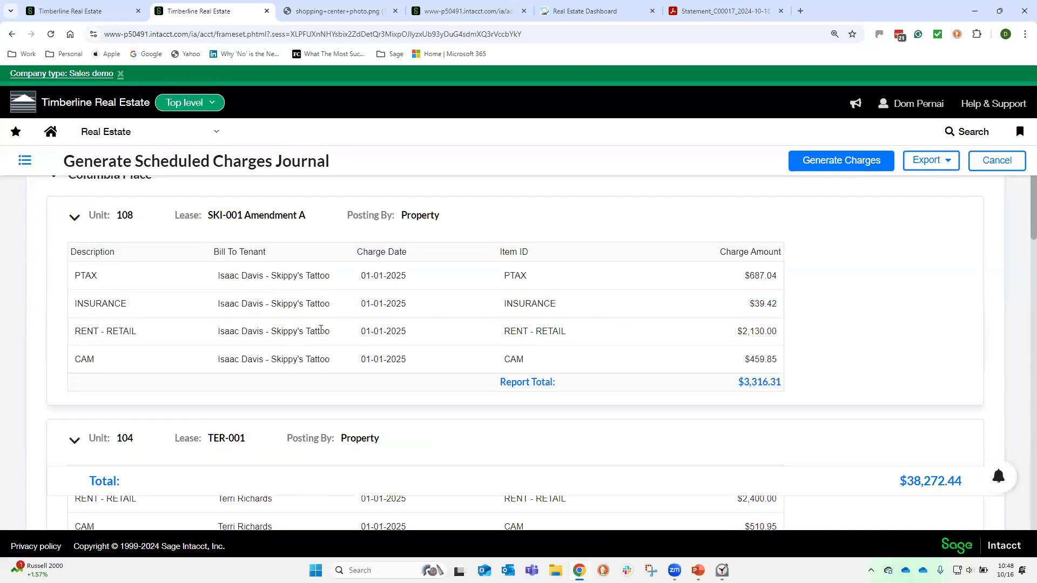
pyautogui.scroll(-1, 576, 293)
pyautogui.scroll(-6, 576, 293)
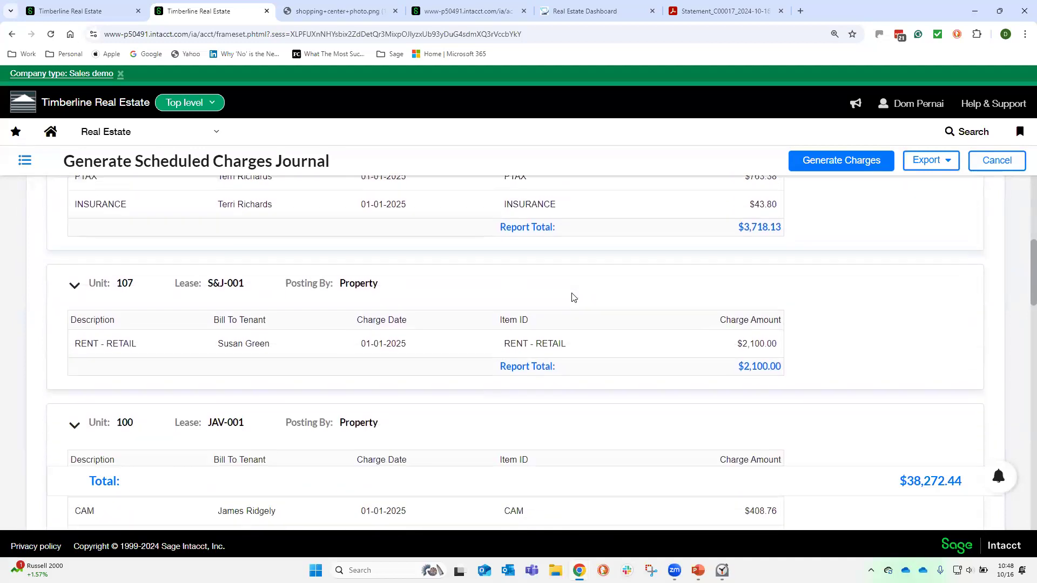
pyautogui.scroll(10, 574, 297)
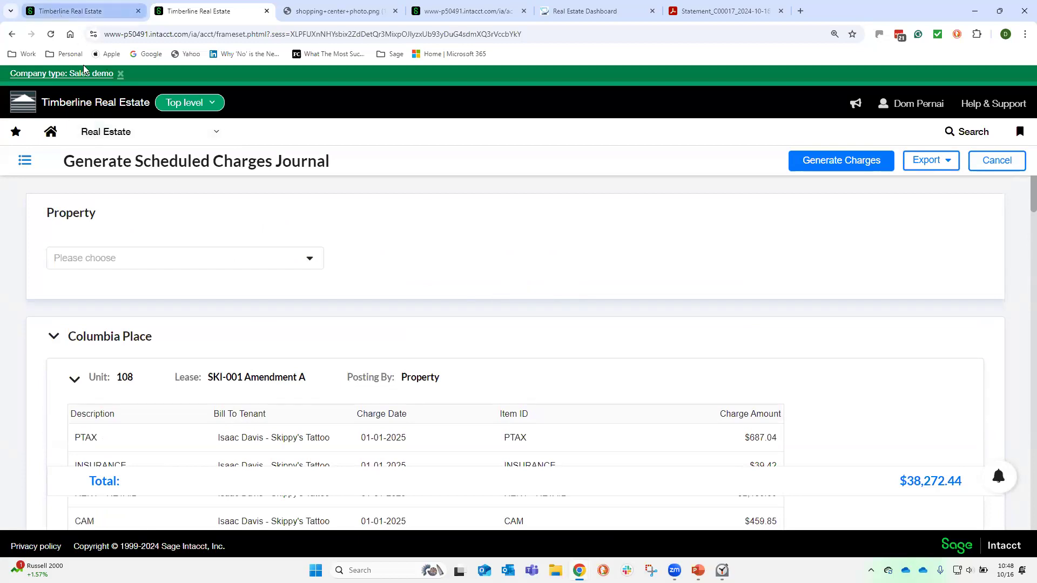
# - Switch to the other Intacct session, list the Accounts Receivable invoices and view one dated 12/01/2024
pyautogui.click(72, 11)
pyautogui.click(100, 119)
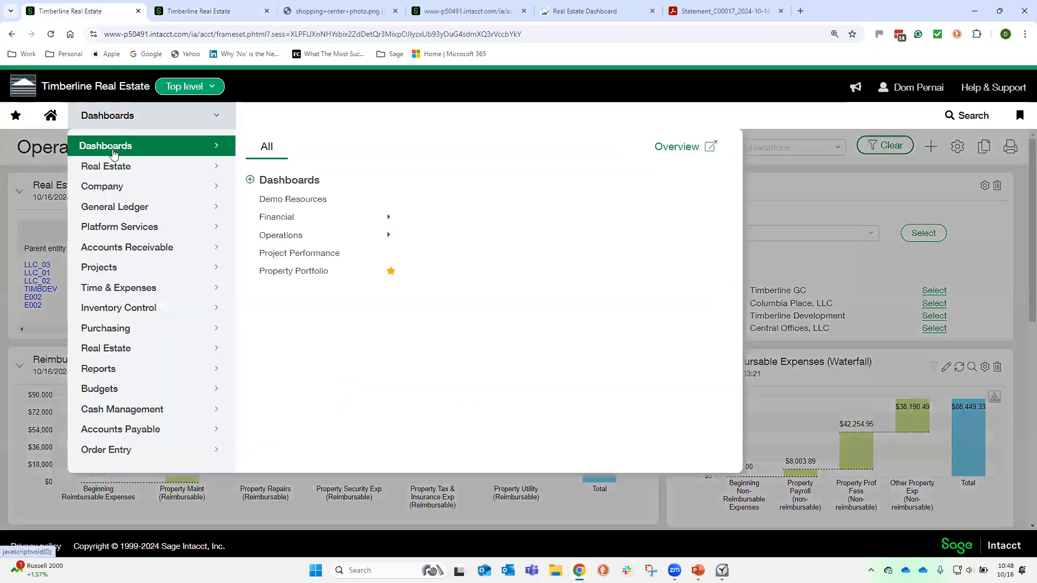
pyautogui.click(121, 248)
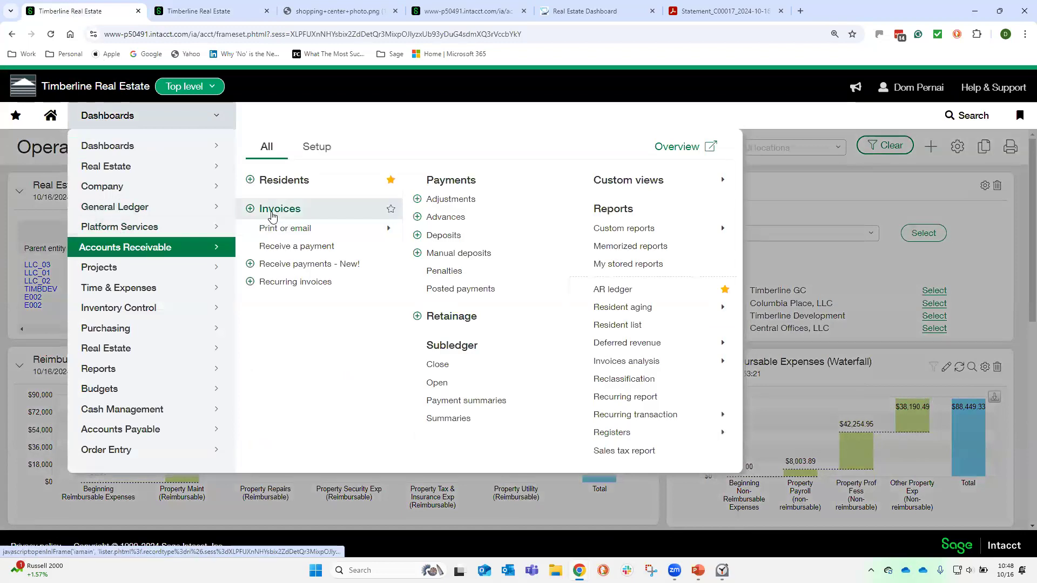
pyautogui.click(273, 216)
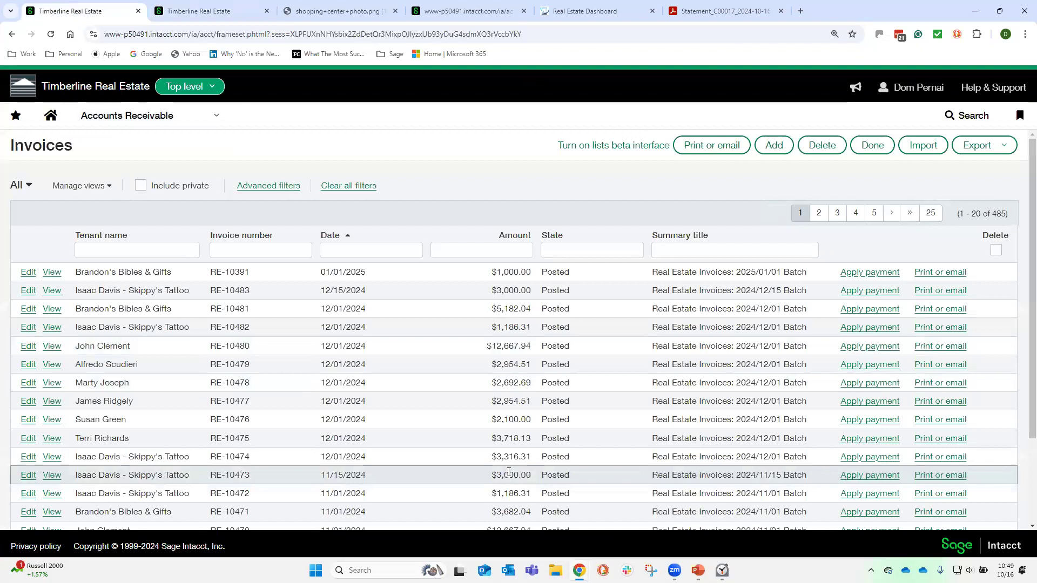
pyautogui.click(52, 403)
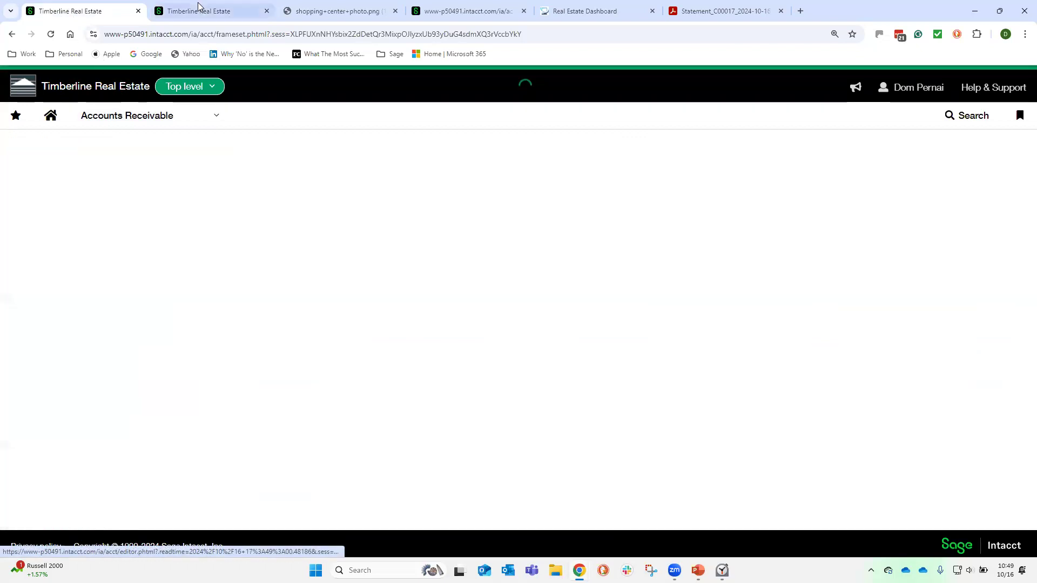
# - Return to the scheduled charges journal and check its export options without exporting
pyautogui.click(202, 9)
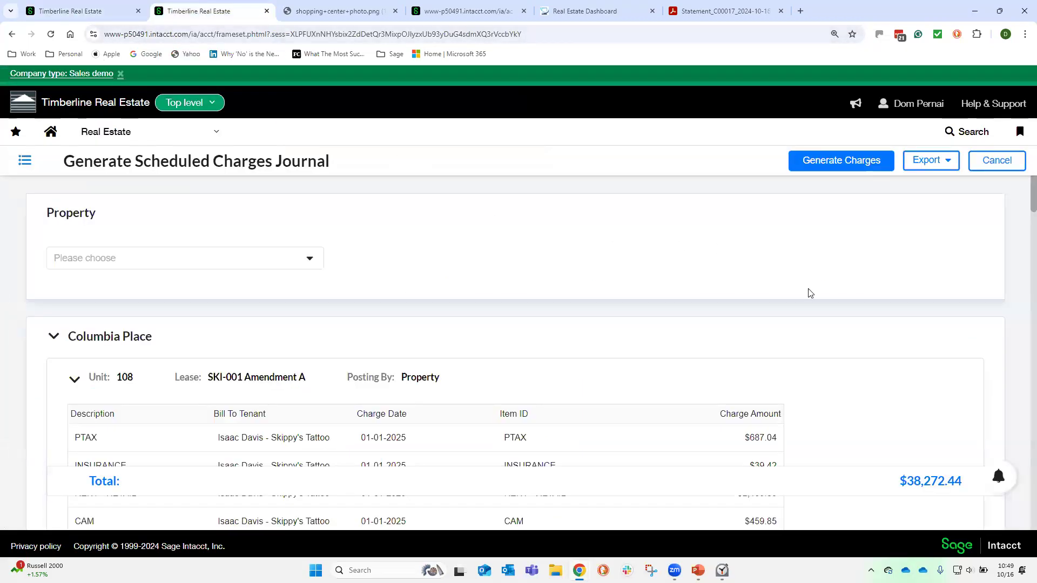
pyautogui.click(920, 165)
pyautogui.click(831, 231)
# - Open the expense recovery trial run, choose Columbia Place as the property and review its recovery lines
pyautogui.click(123, 136)
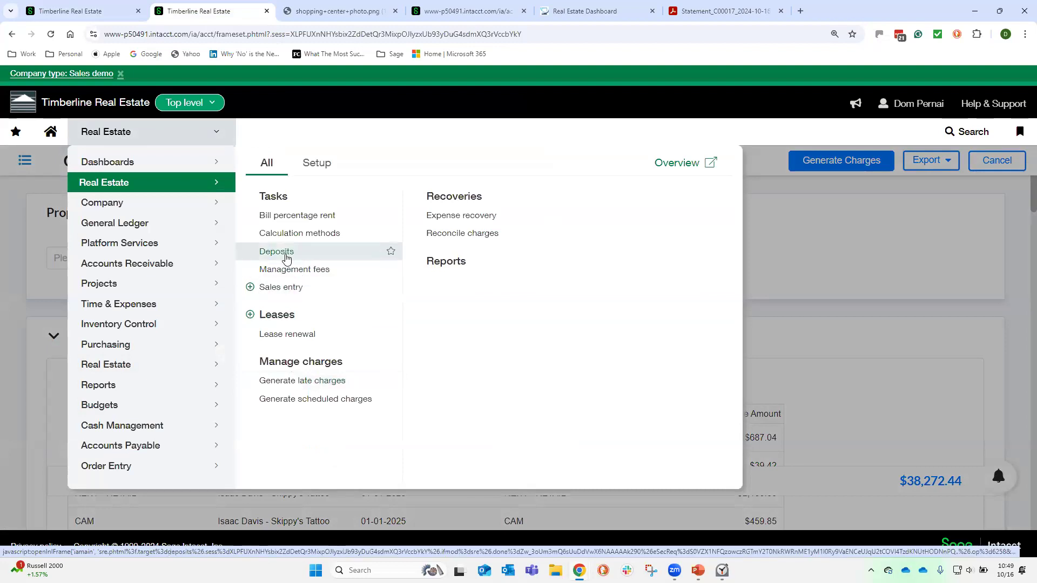
pyautogui.click(444, 220)
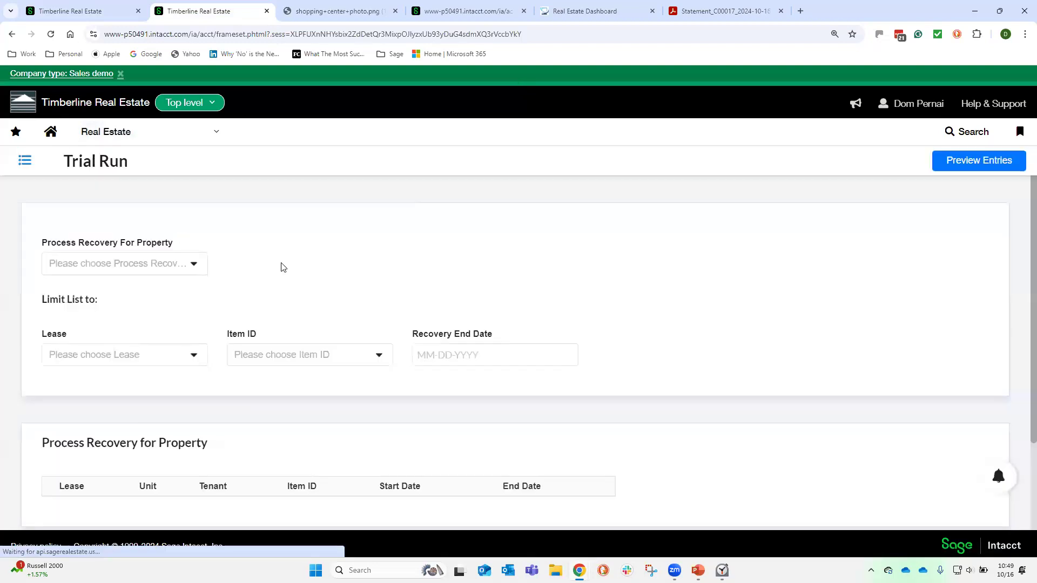
pyautogui.click(136, 266)
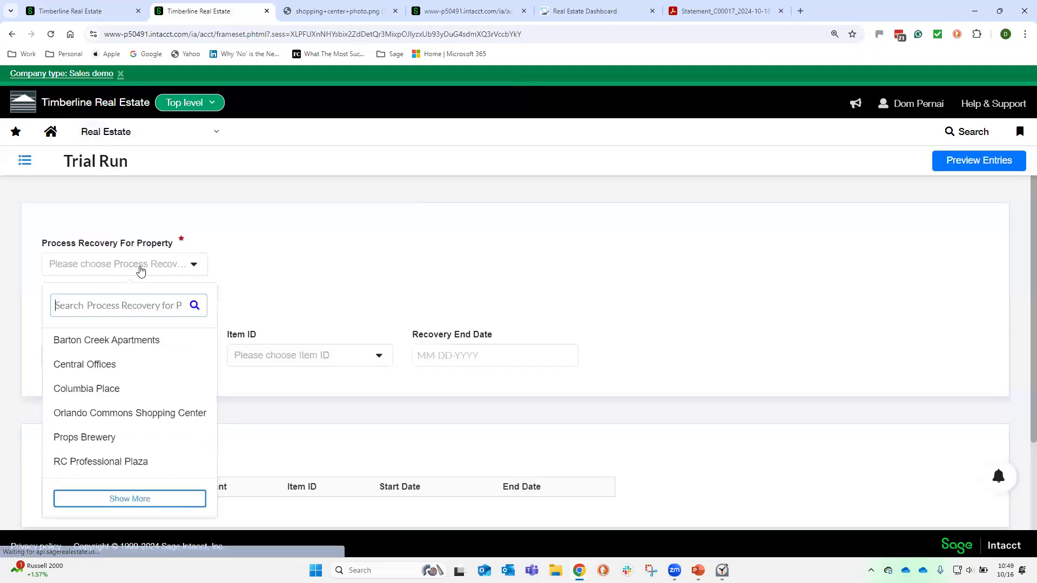
pyautogui.click(112, 390)
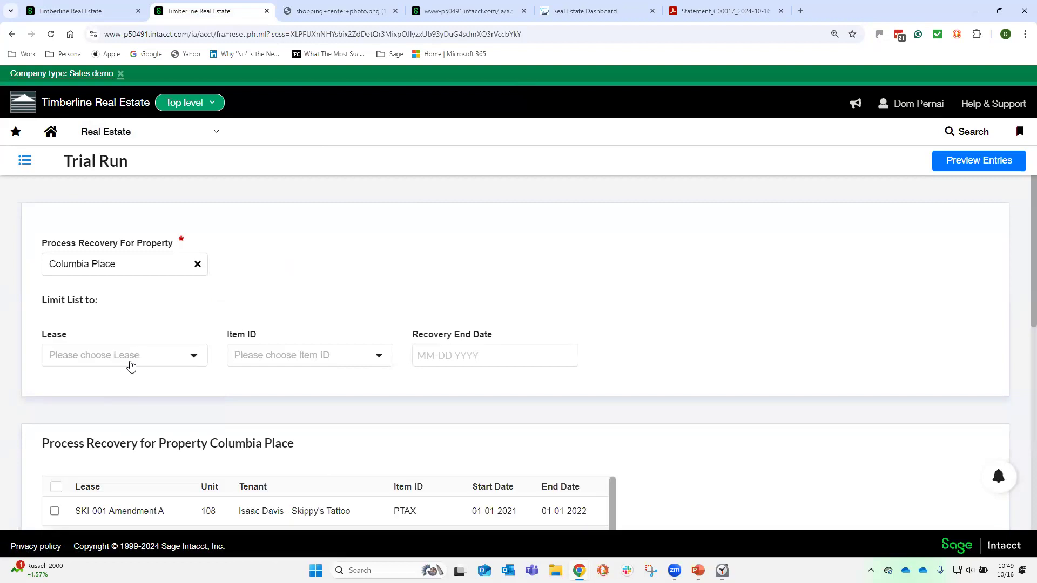
pyautogui.scroll(-1, 165, 317)
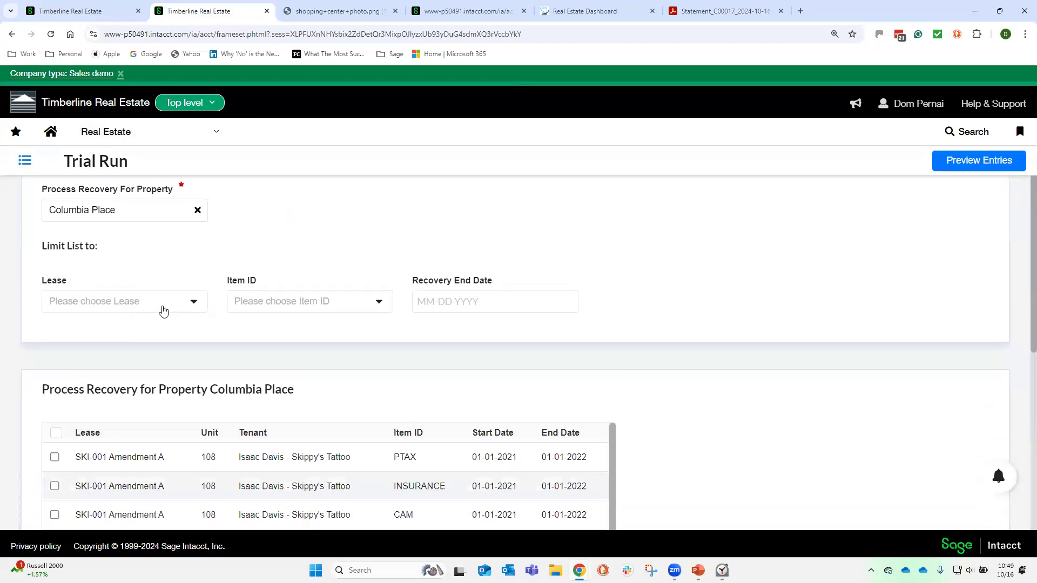
# - Open charge reconciliation, choose Columbia Place as the property and set the transaction date to October 16, 2024
pyautogui.click(148, 139)
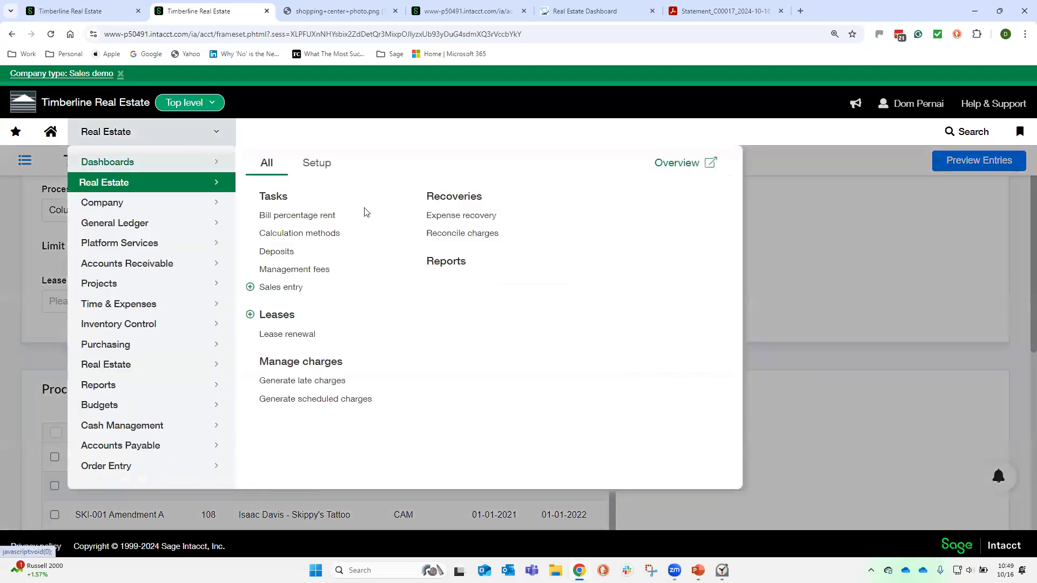
pyautogui.click(441, 232)
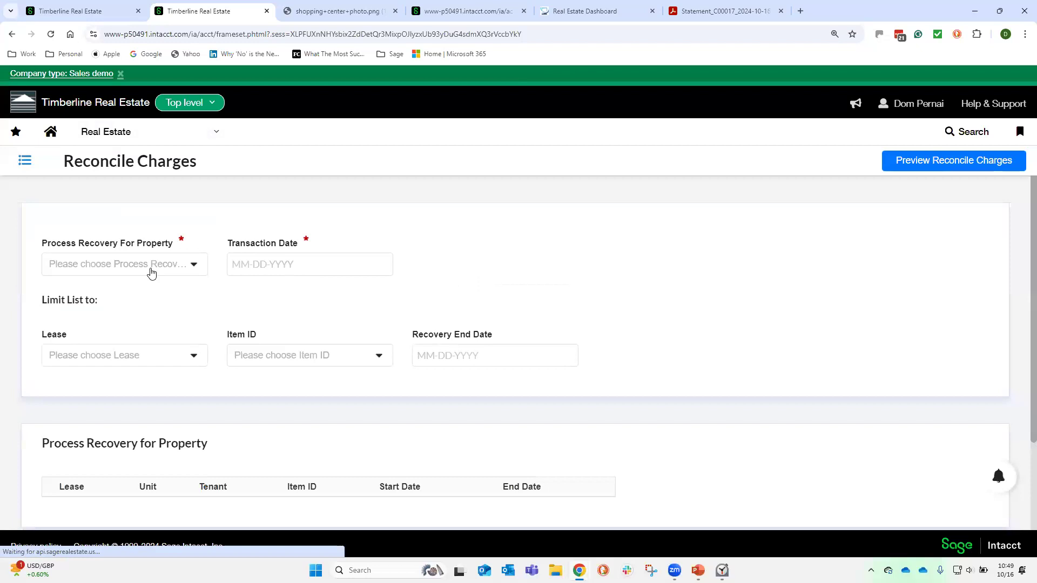
pyautogui.click(149, 270)
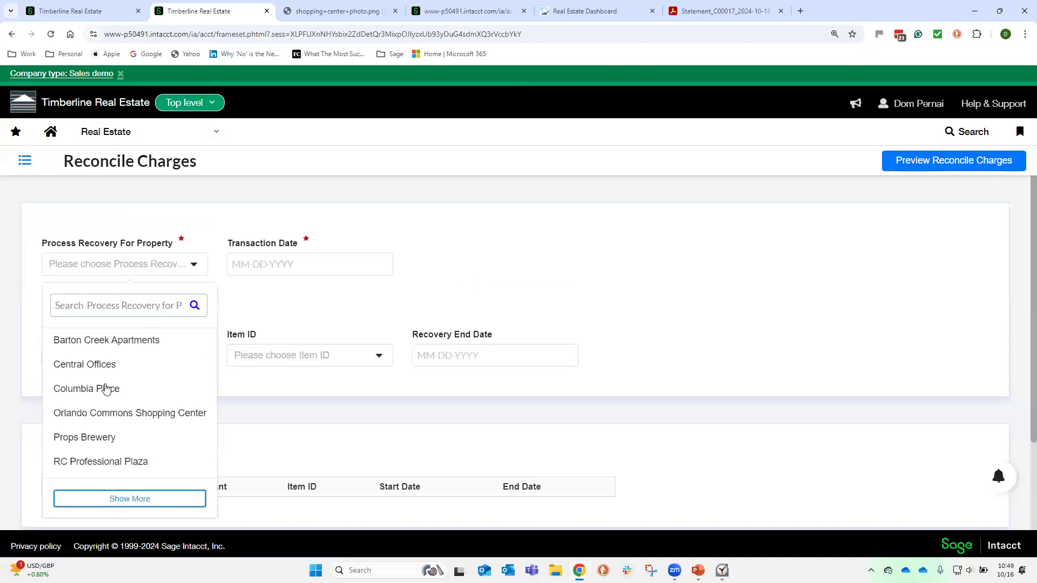
pyautogui.click(106, 389)
pyautogui.click(246, 264)
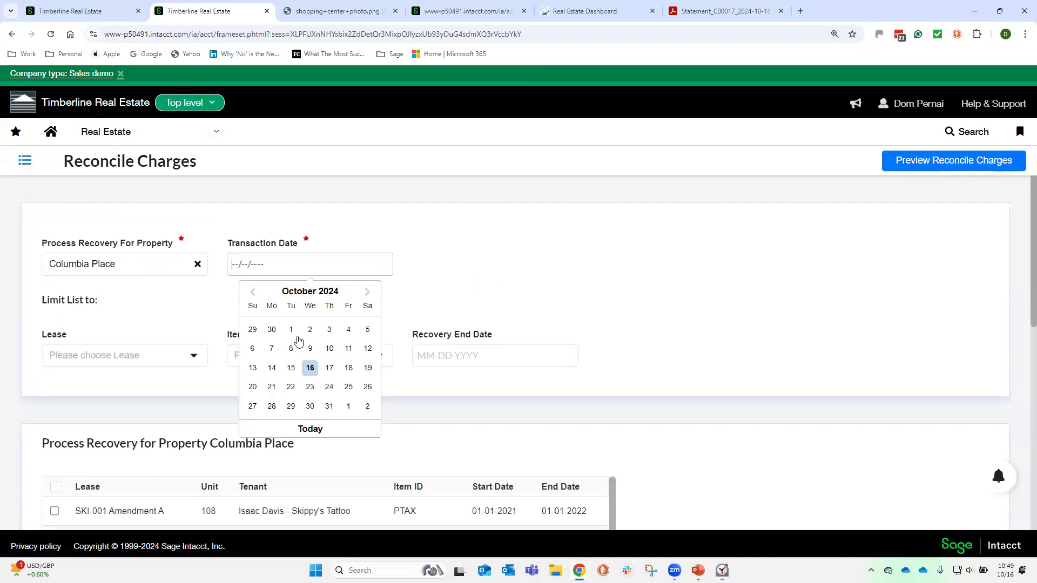
pyautogui.click(309, 365)
# - Look through Columbia Place's reconciliation lines to find the recovery items of lease BRA-001
pyautogui.scroll(-3, 629, 347)
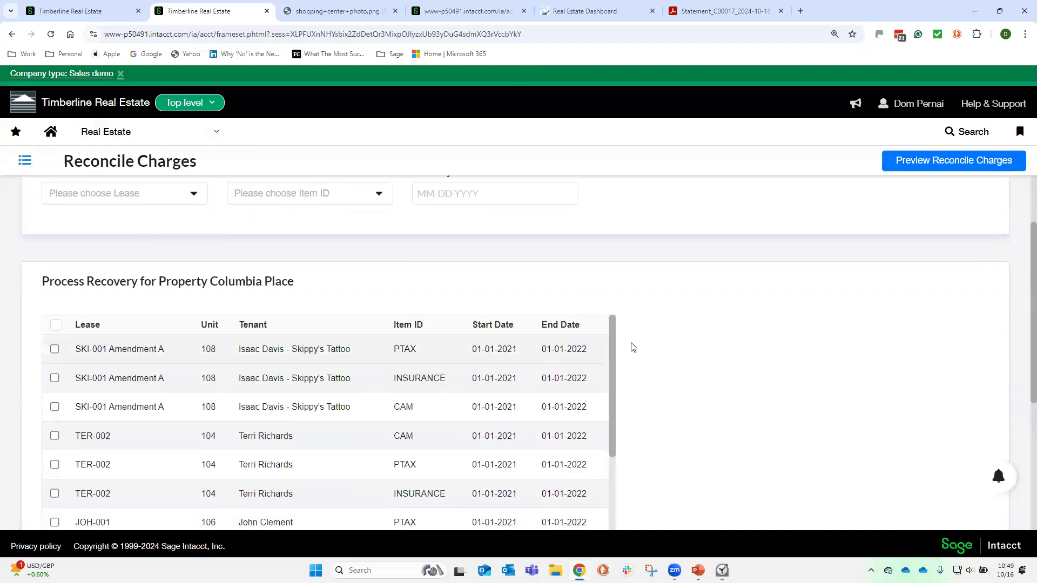
pyautogui.scroll(-2, 644, 349)
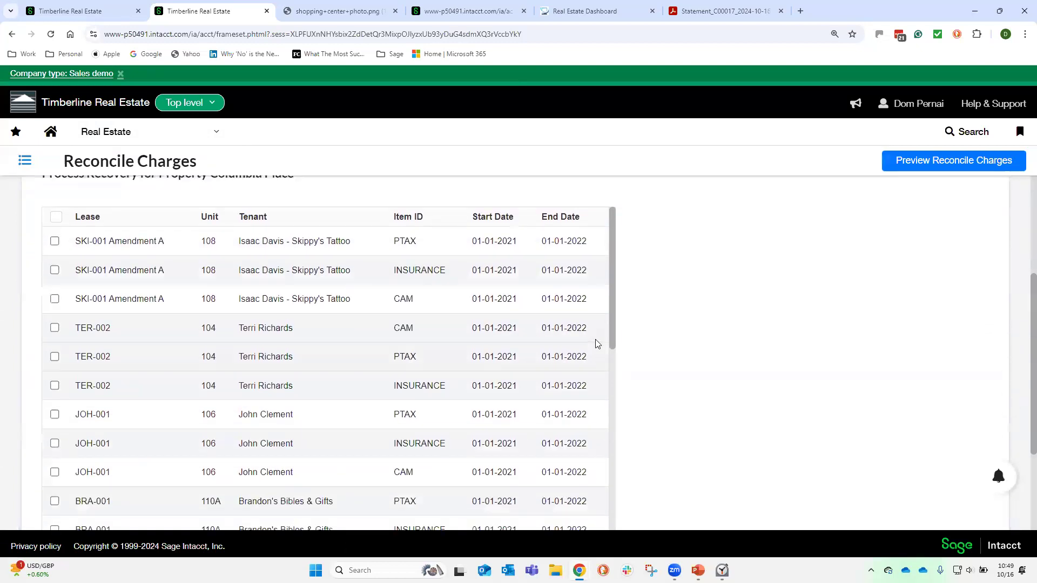
pyautogui.moveTo(613, 338); pyautogui.dragTo(608, 408)
pyautogui.scroll(-1, 419, 393)
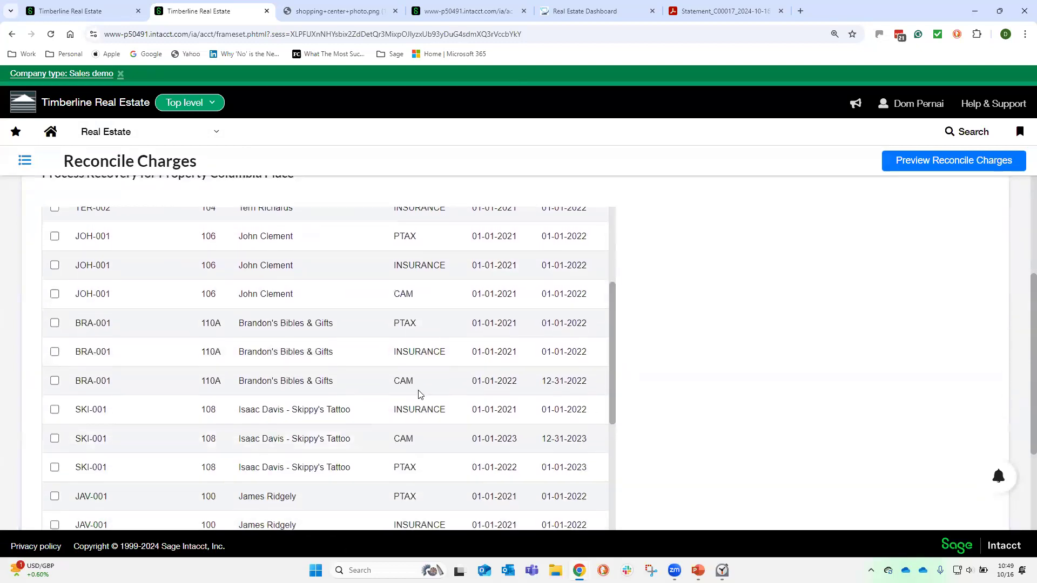
# - Select lease BRA-001's PTAX and CAM recovery items and preview their charge reconciliation
pyautogui.click(55, 323)
pyautogui.click(55, 380)
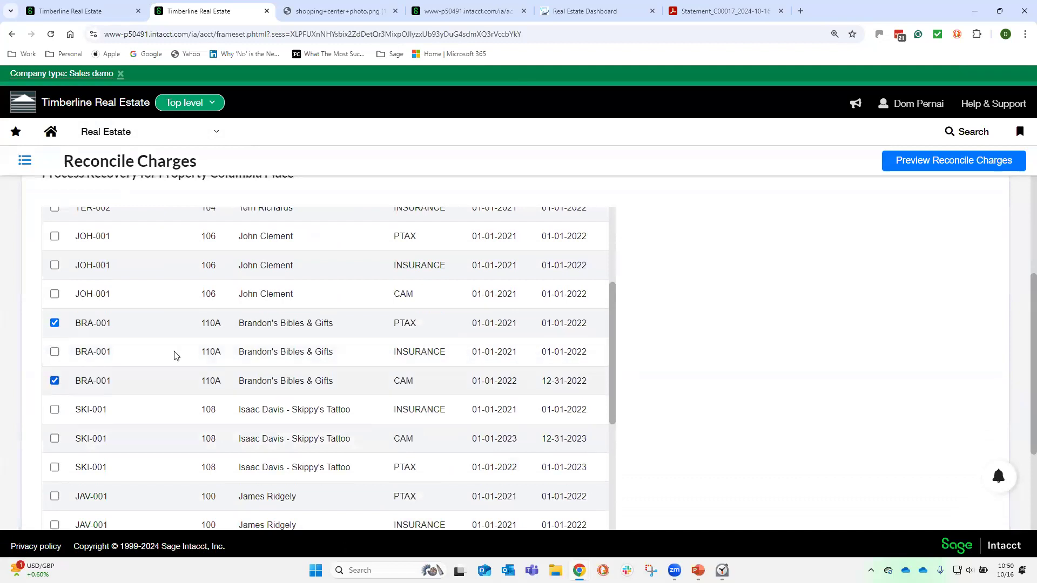
pyautogui.click(942, 161)
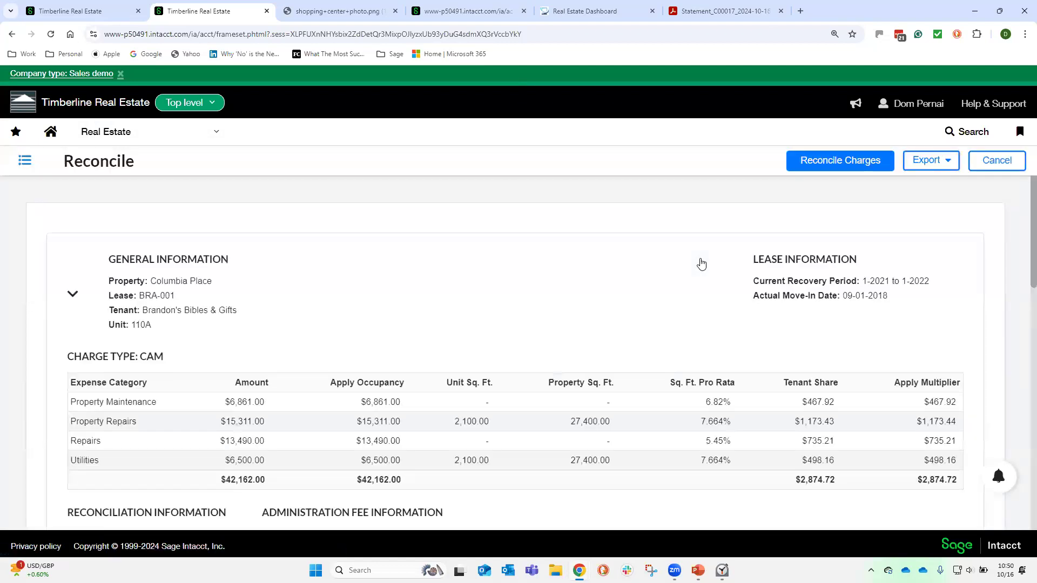
# - Review the CAM reconciliation for lease BRA-001, highlighting the previously billed amount and the reconciliation charge
pyautogui.scroll(-2, 523, 290)
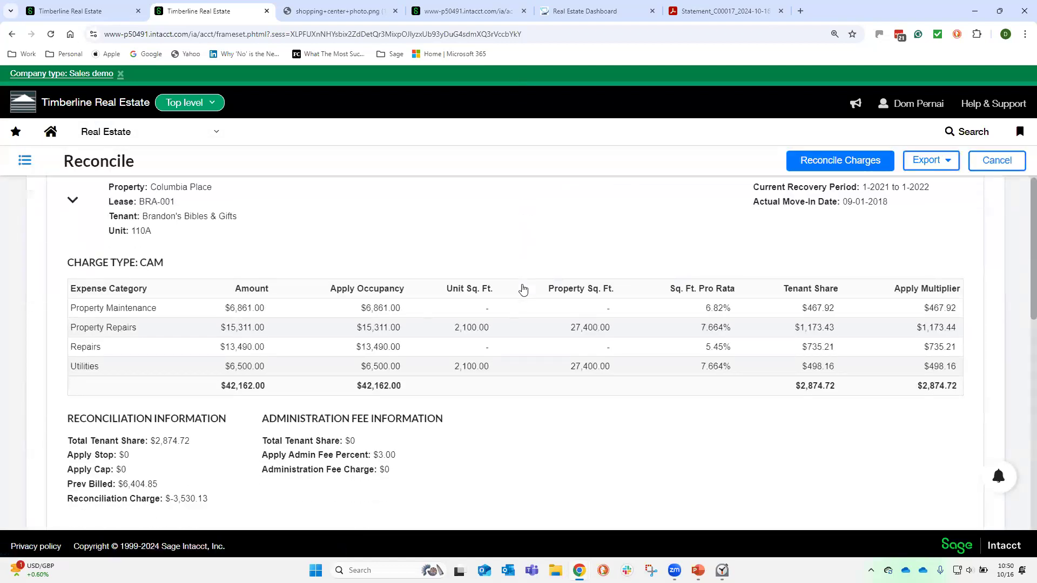
pyautogui.scroll(1, 522, 286)
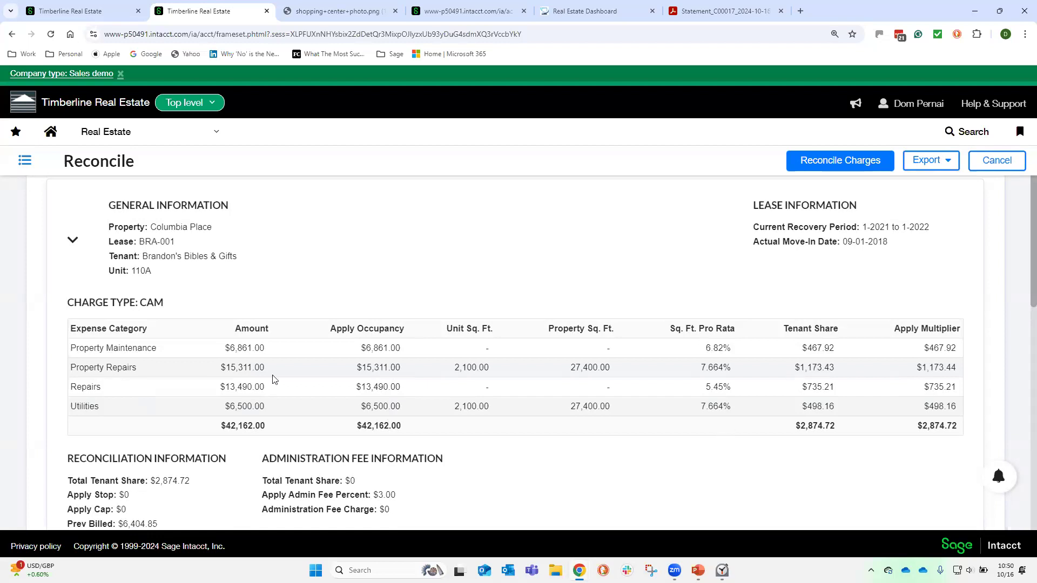
pyautogui.scroll(-2, 273, 380)
pyautogui.moveTo(157, 416); pyautogui.dragTo(121, 417)
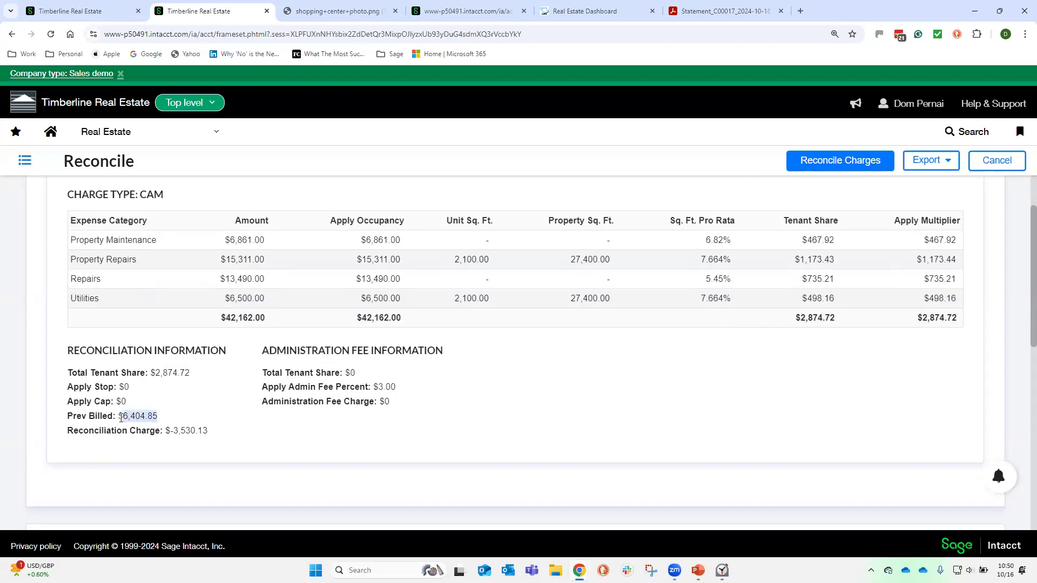
pyautogui.doubleClick(178, 431)
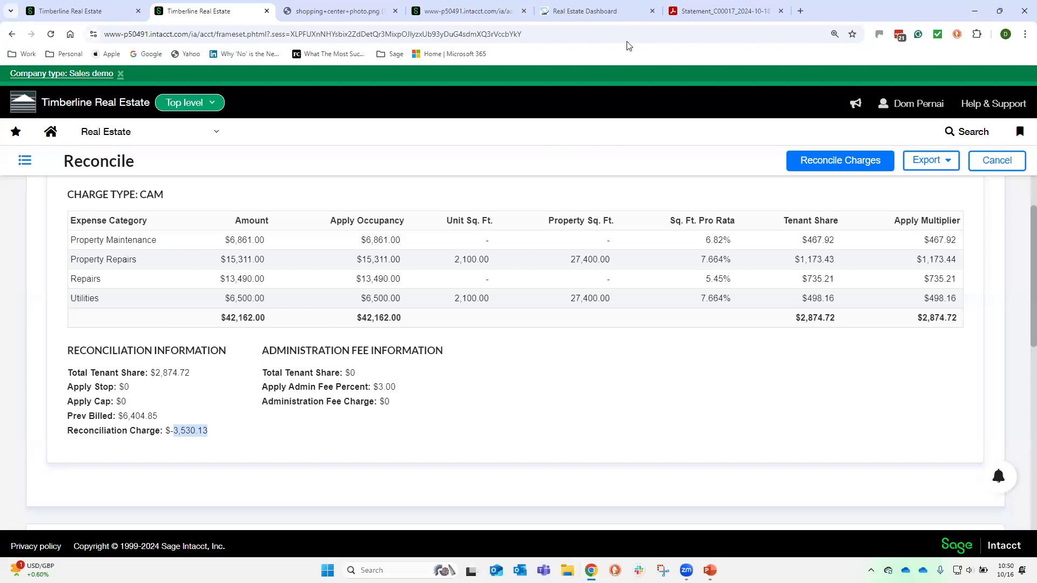
# - Switch to the open Bonnie's Bagels statement PDF and look through its online payment section and charge lines
pyautogui.click(627, 17)
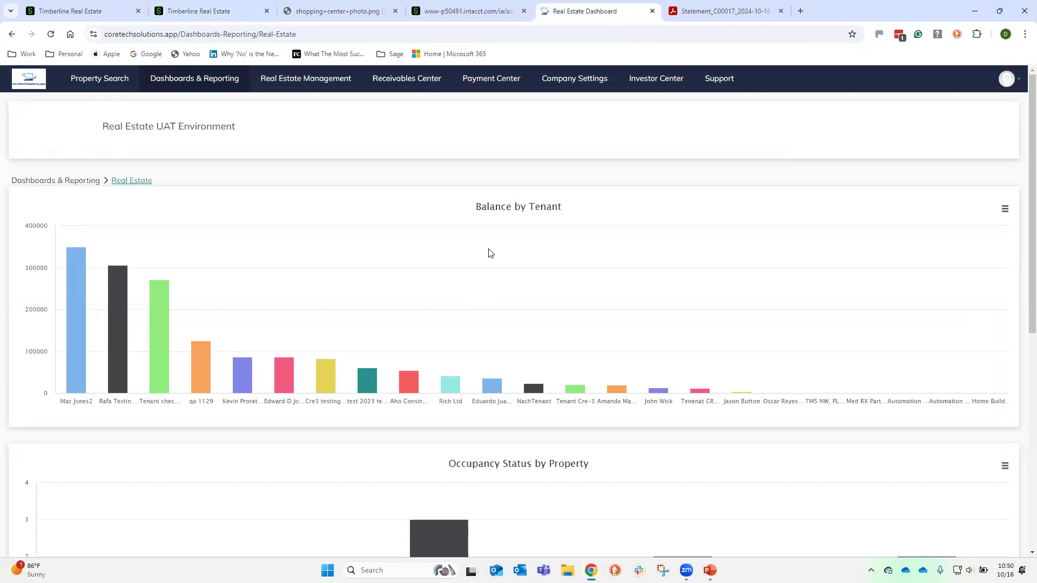
pyautogui.click(702, 11)
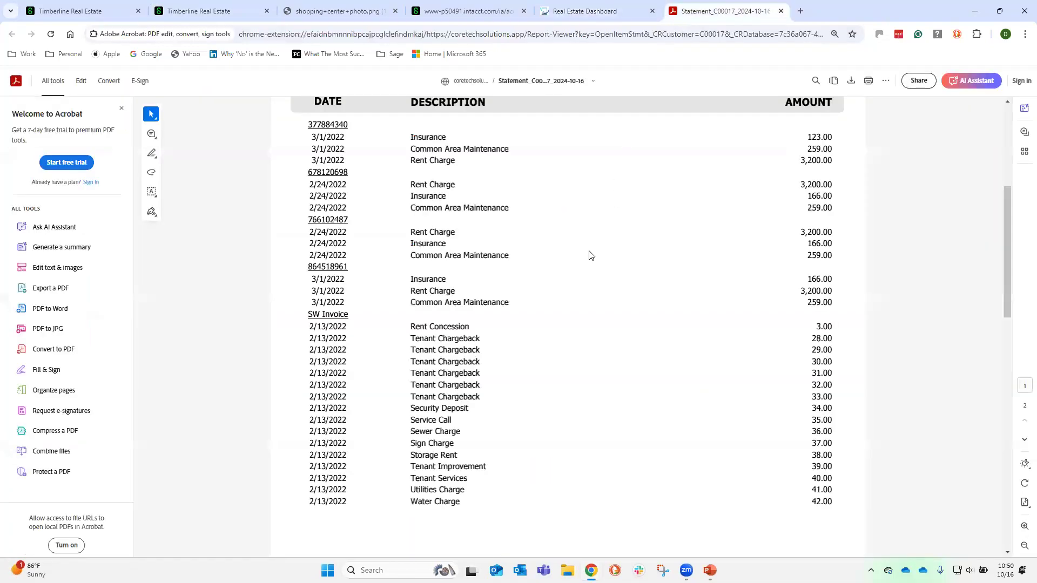
pyautogui.scroll(5, 591, 254)
pyautogui.scroll(-2, 592, 251)
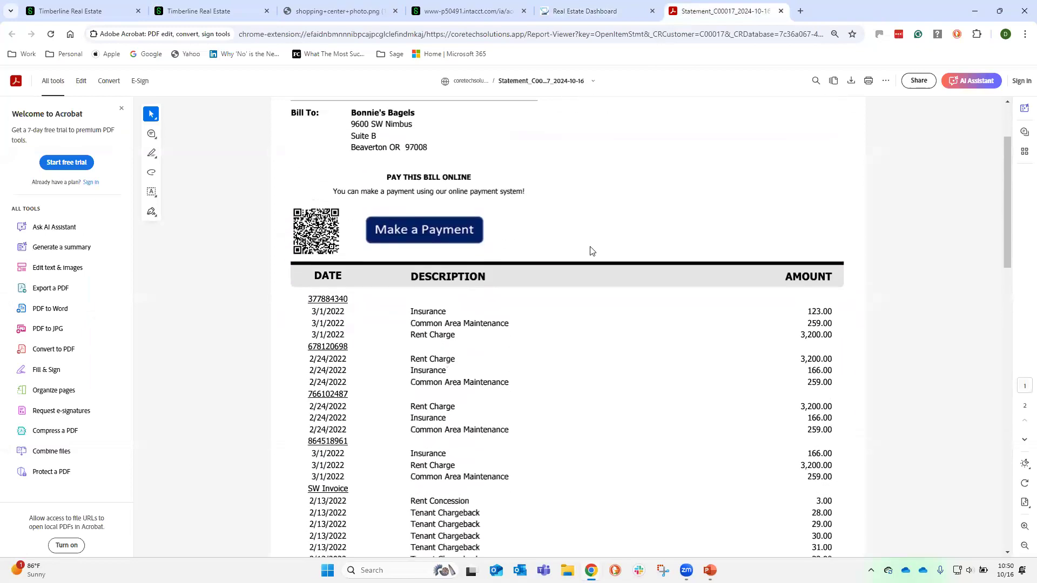
pyautogui.scroll(-3, 592, 250)
# - Switch to the Core Tech Solutions Real Estate dashboard and look over the Balance by Tenant and Occupancy Status by Property charts
pyautogui.click(639, 16)
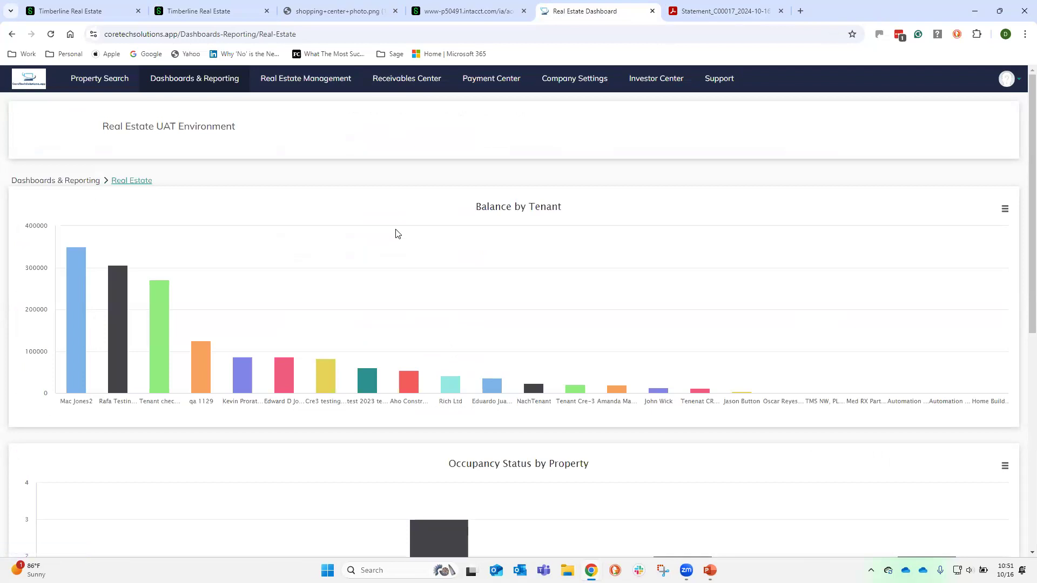
pyautogui.scroll(-2, 397, 234)
pyautogui.scroll(-2, 397, 234)
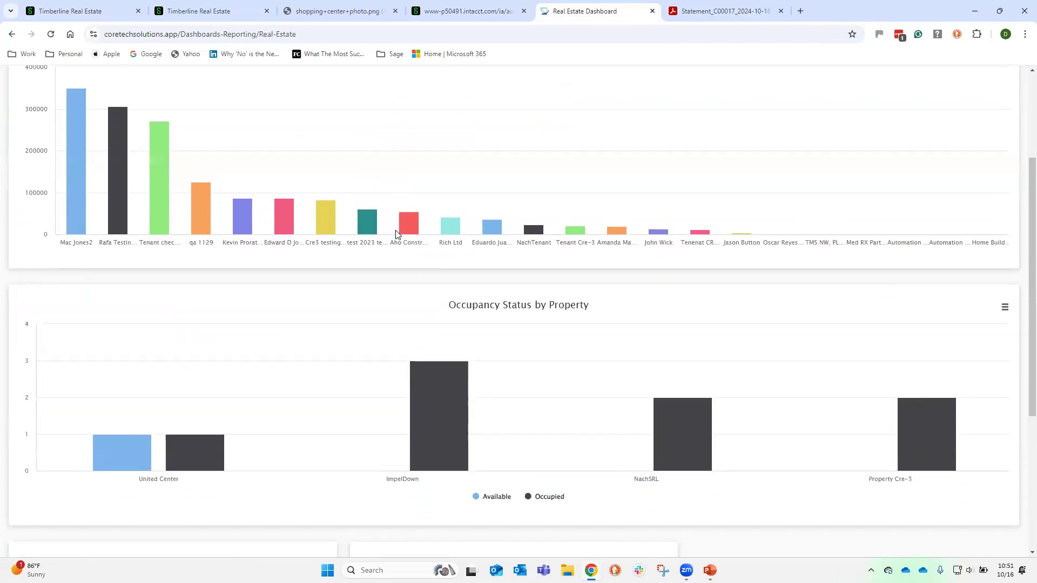
pyautogui.scroll(4, 396, 233)
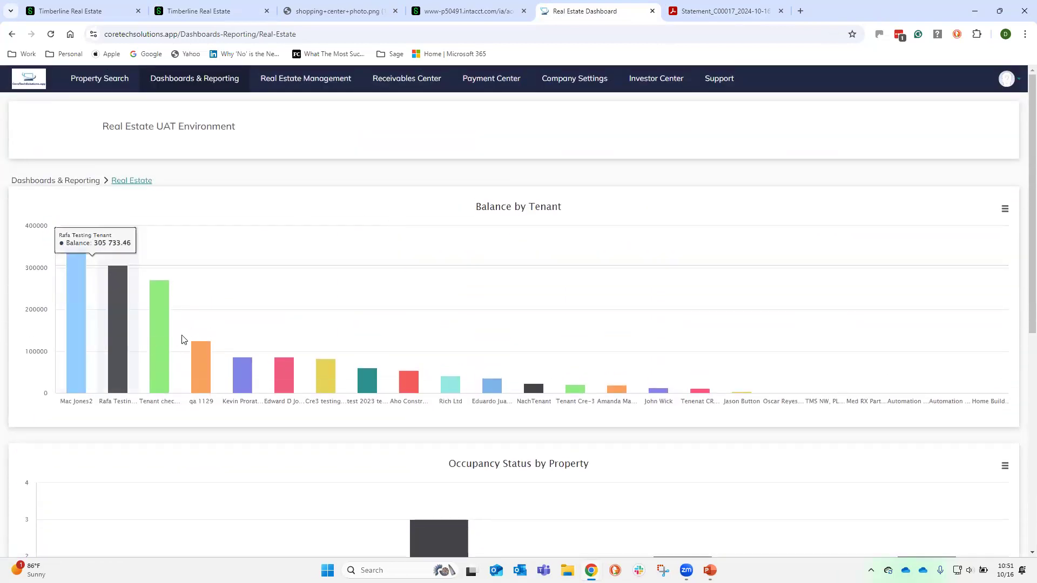
# - Open the Receivables Center and bring up the portal home page of customer Tenant Cre-3
pyautogui.click(398, 89)
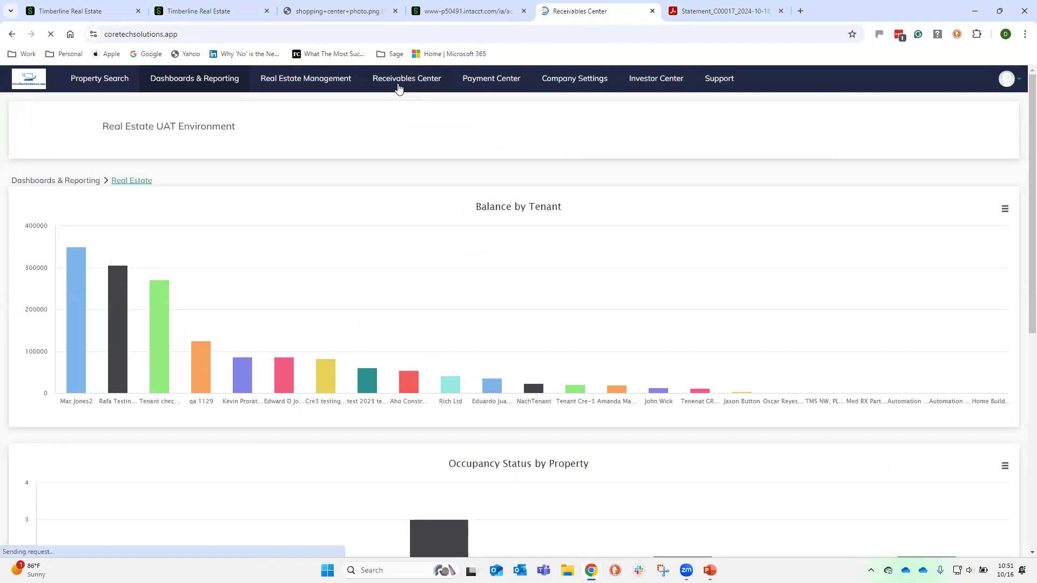
pyautogui.click(377, 157)
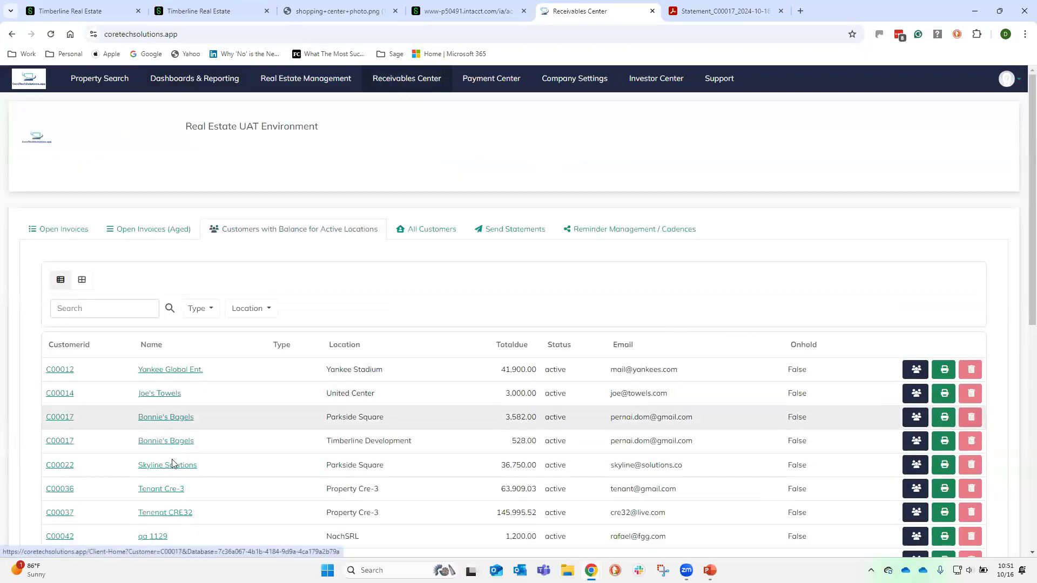
pyautogui.click(67, 489)
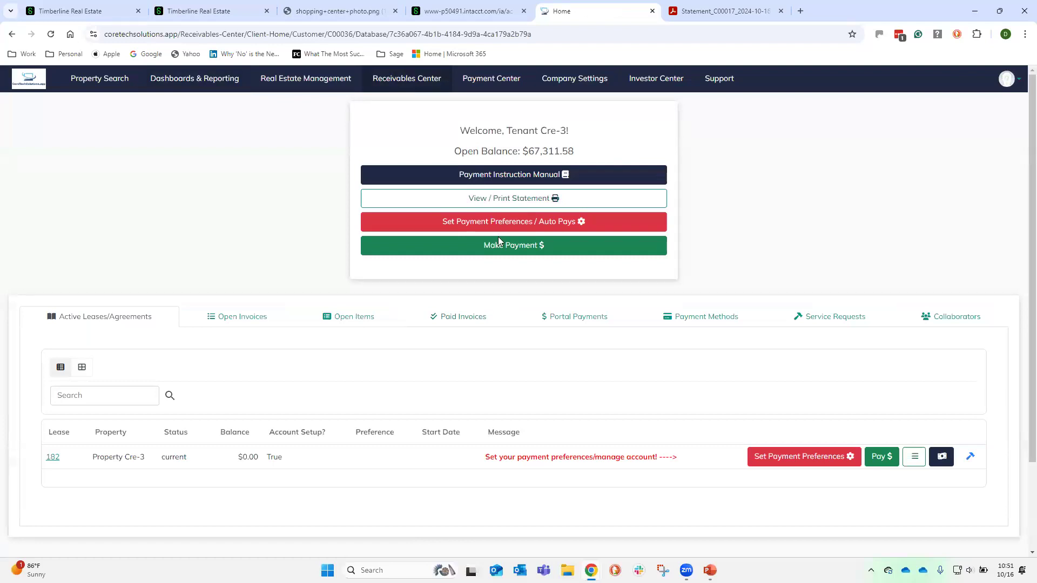
# - Check Tenant Cre-3's payment dialog without paying, and view the tenant's service requests and payment methods
pyautogui.click(500, 252)
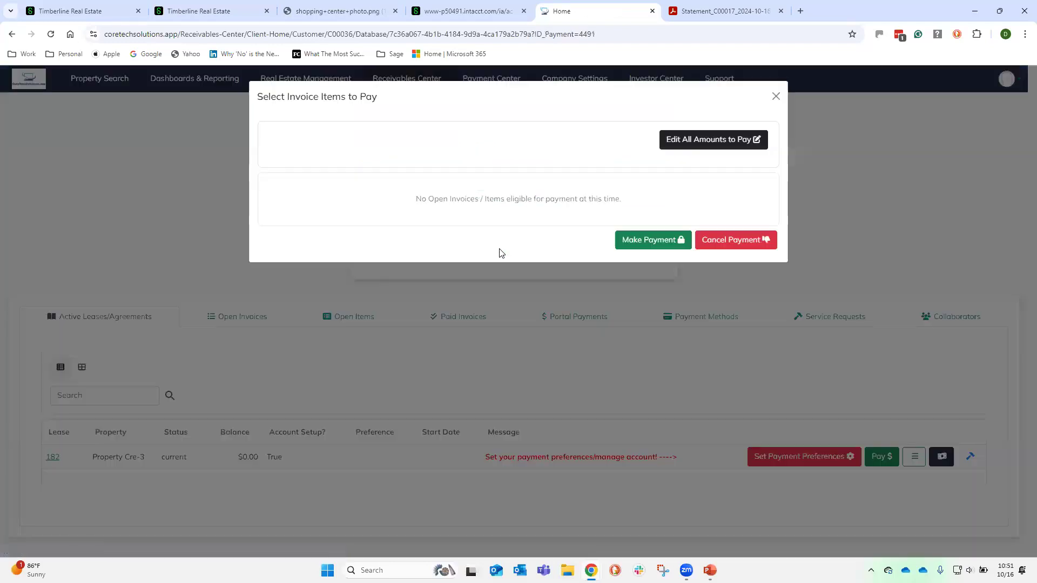
pyautogui.click(771, 96)
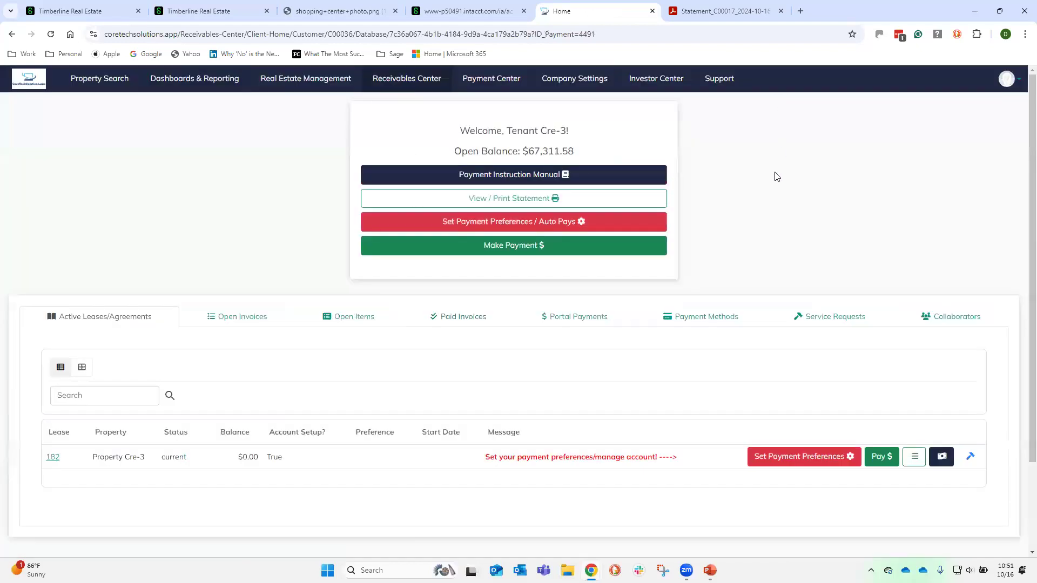
pyautogui.click(850, 320)
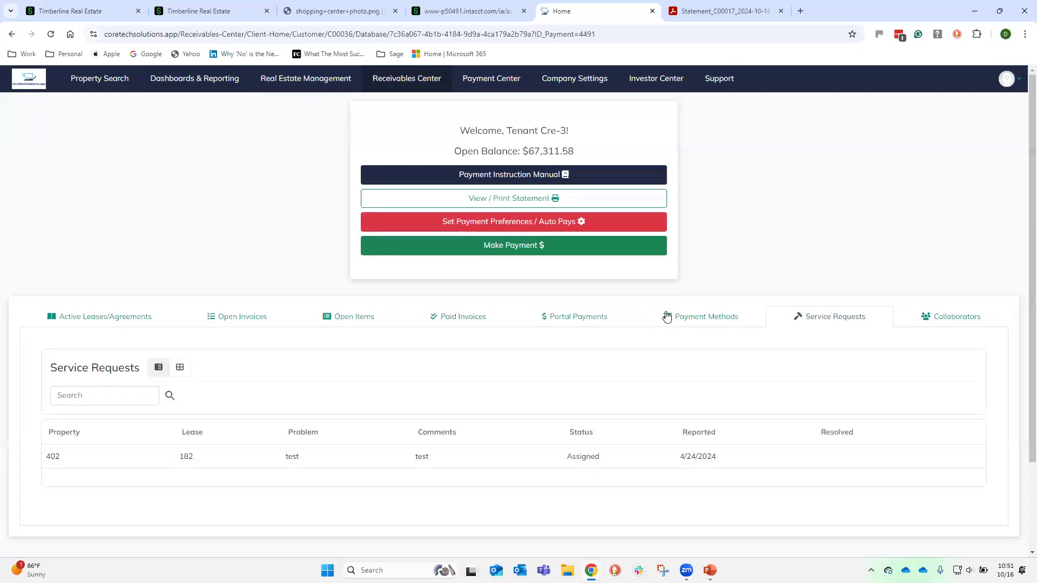
pyautogui.click(684, 319)
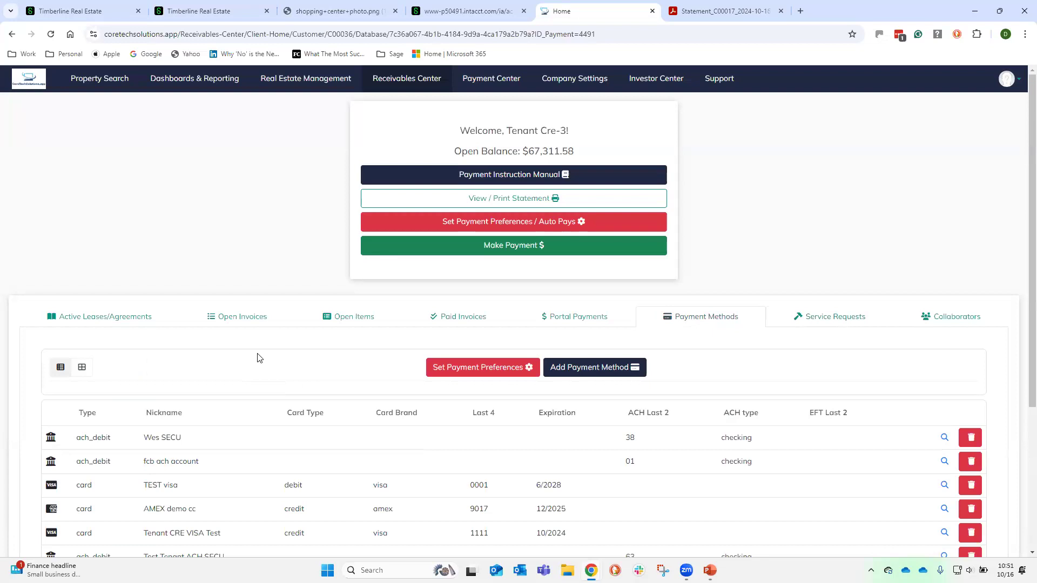
# - Return to Sage Intacct, open the Real Estate Reports Center and look through the available reports
pyautogui.click(227, 12)
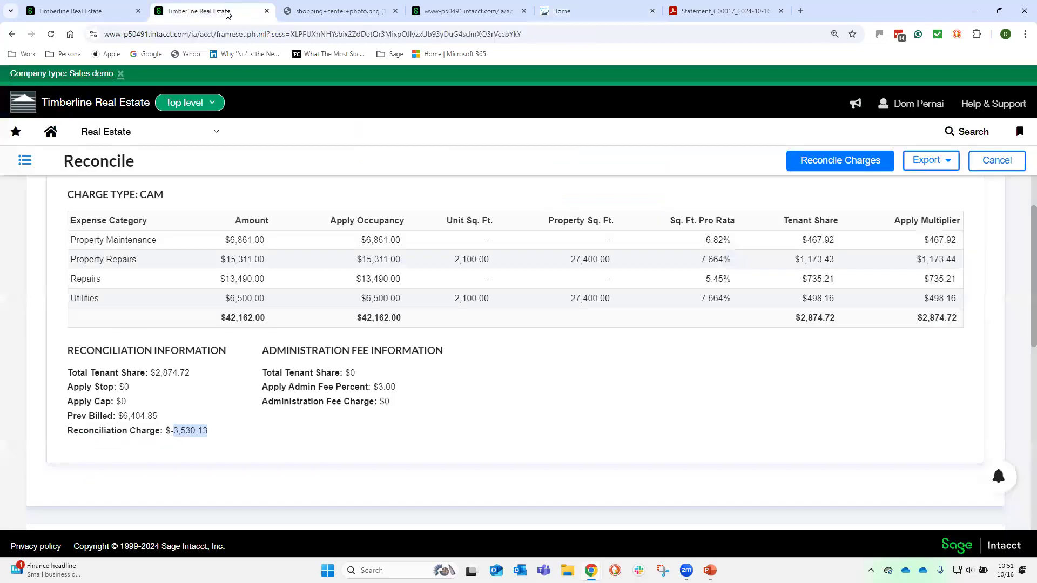
pyautogui.click(140, 140)
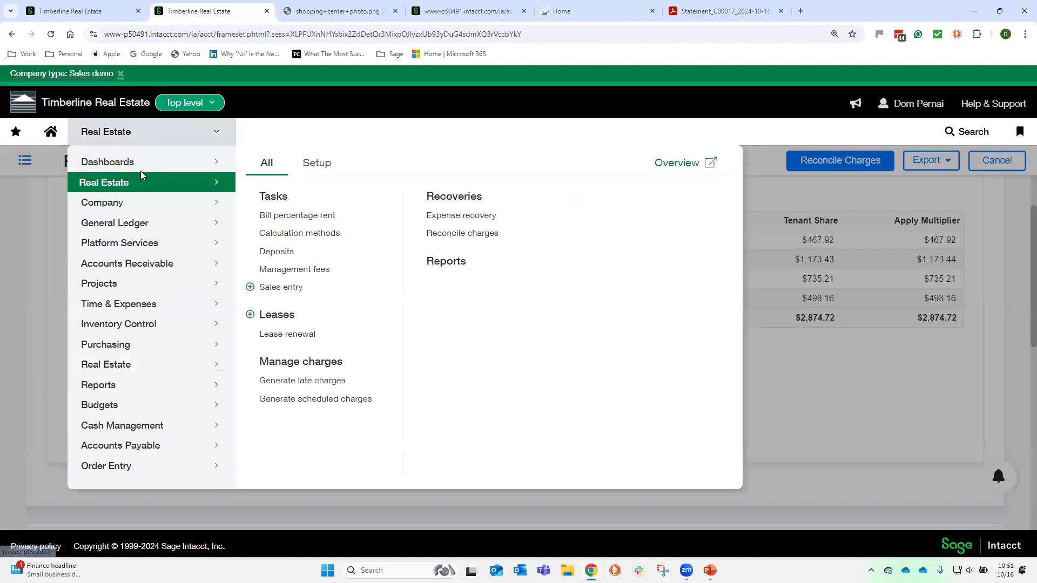
pyautogui.click(442, 268)
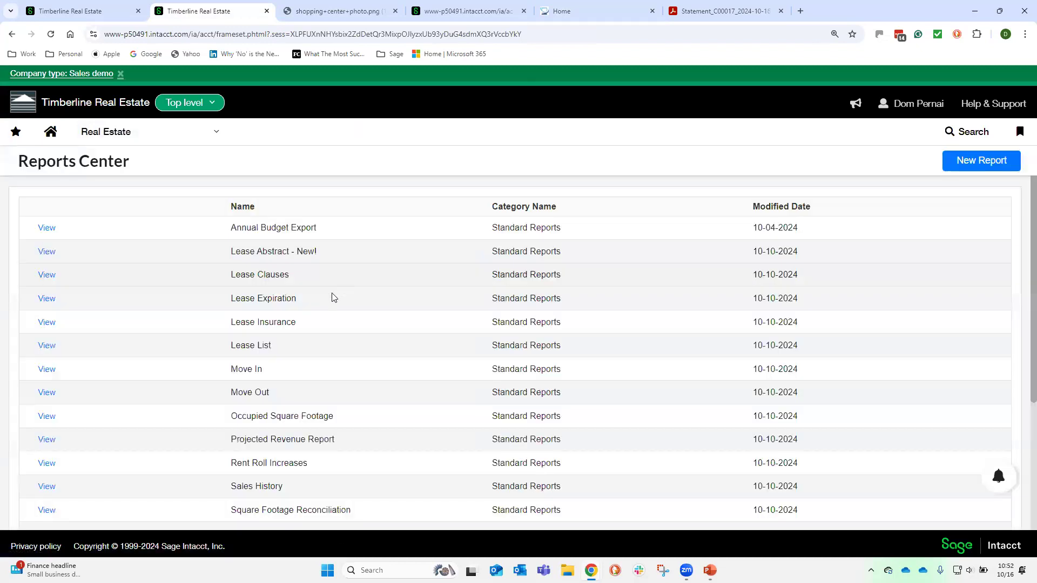
pyautogui.scroll(-2, 329, 300)
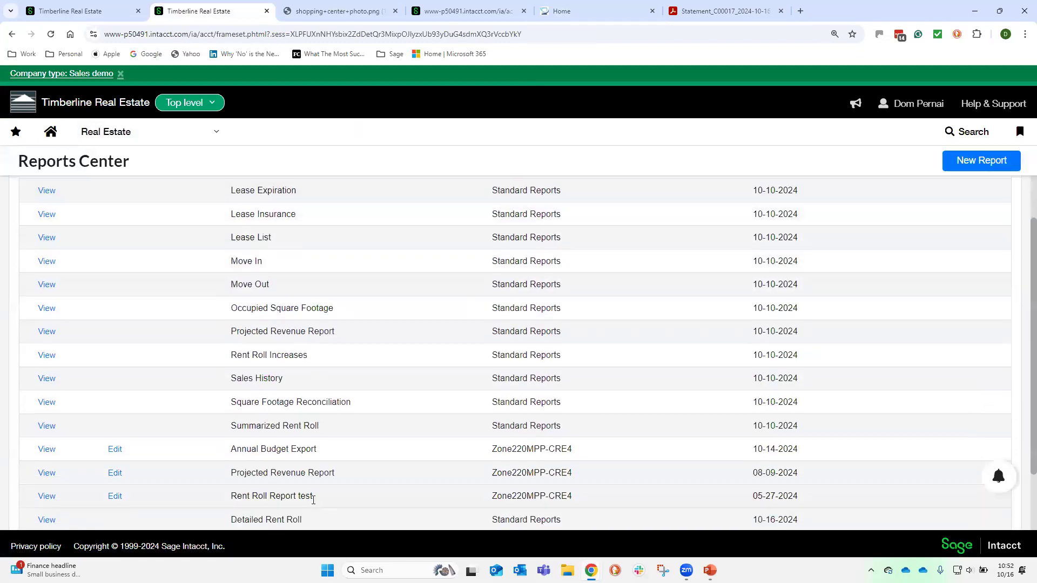
# - Run the Summarized Rent Roll report for Columbia Place with an as-of date of 10/16/2022
pyautogui.click(47, 426)
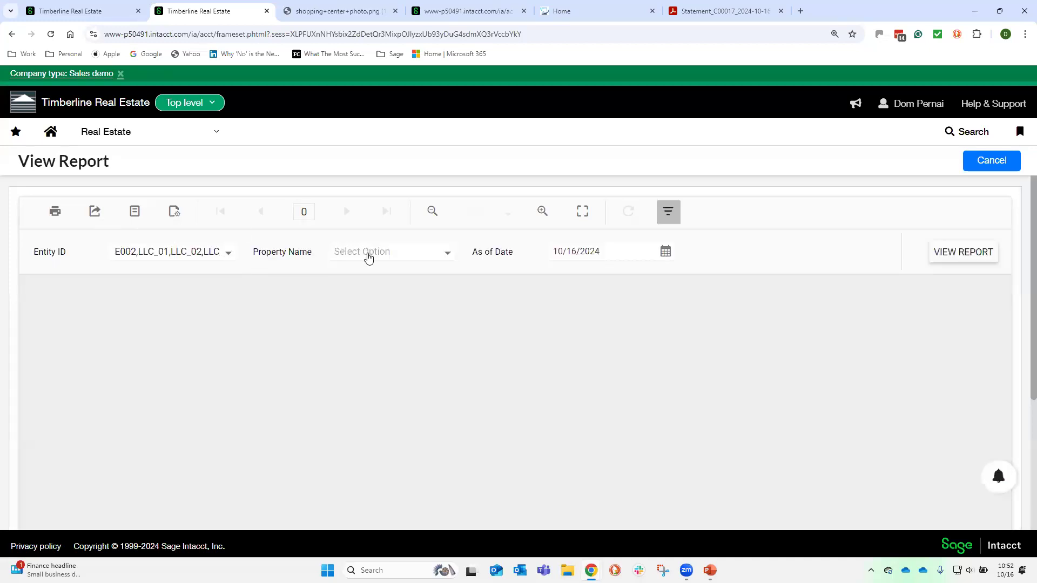
pyautogui.click(369, 255)
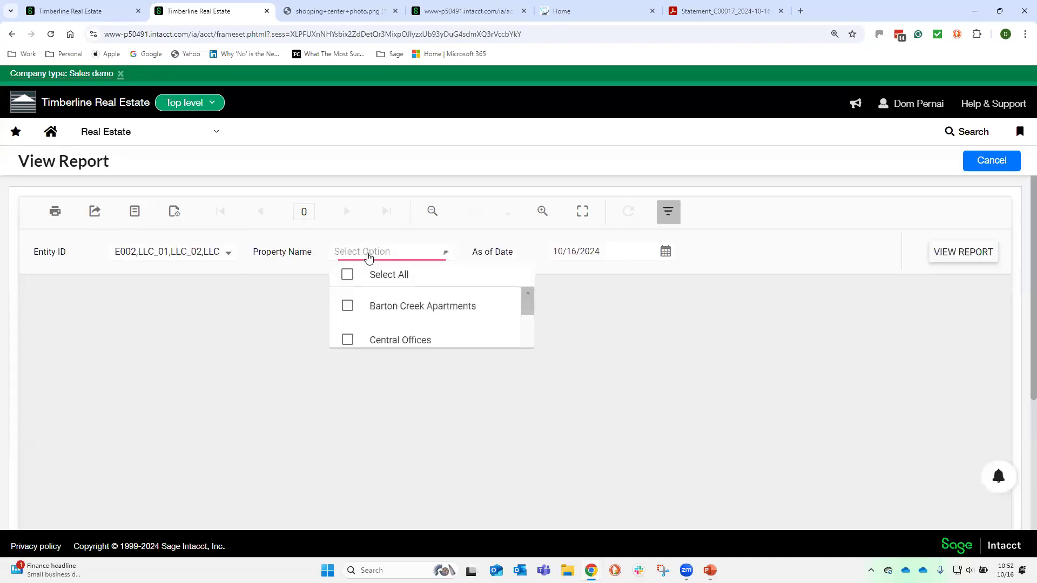
pyautogui.scroll(-1, 363, 308)
pyautogui.click(347, 345)
pyautogui.click(612, 246)
pyautogui.click(603, 258)
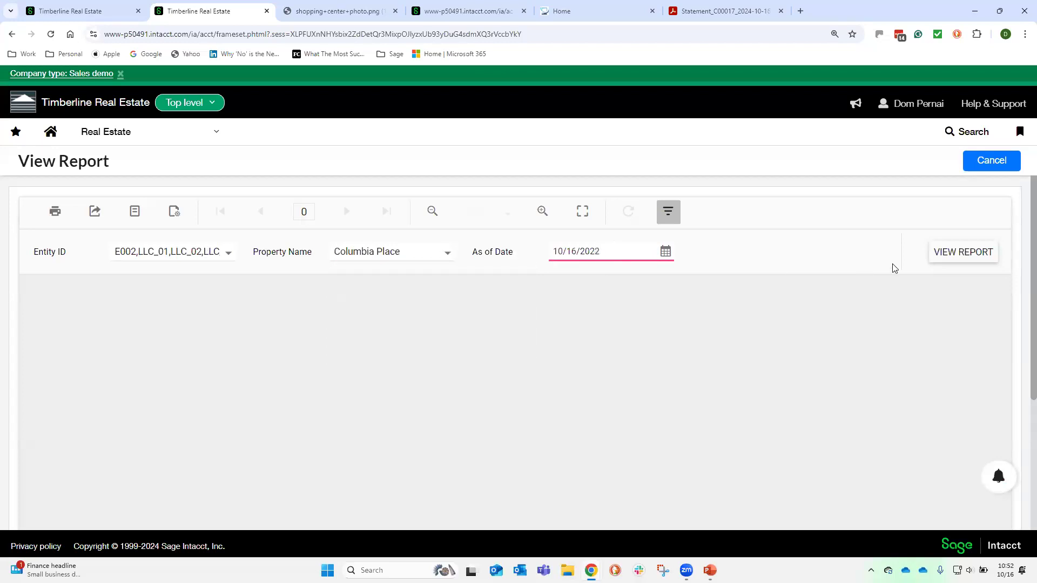
pyautogui.click(963, 253)
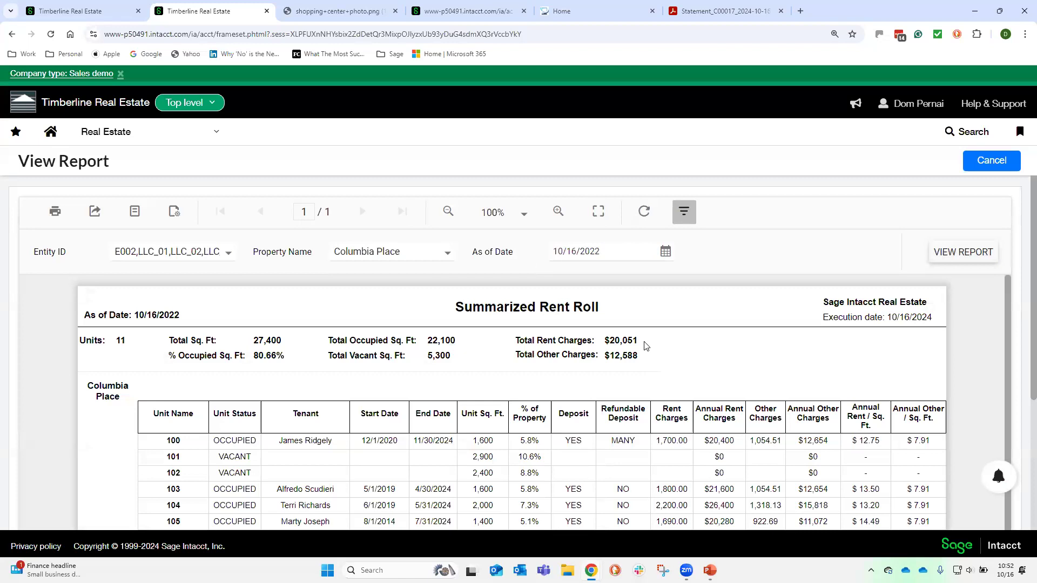
# - Review Columbia Place's rent roll by unit, check the report's export options without exporting and return to the Reports Center
pyautogui.scroll(-1, 571, 393)
pyautogui.scroll(-3, 571, 393)
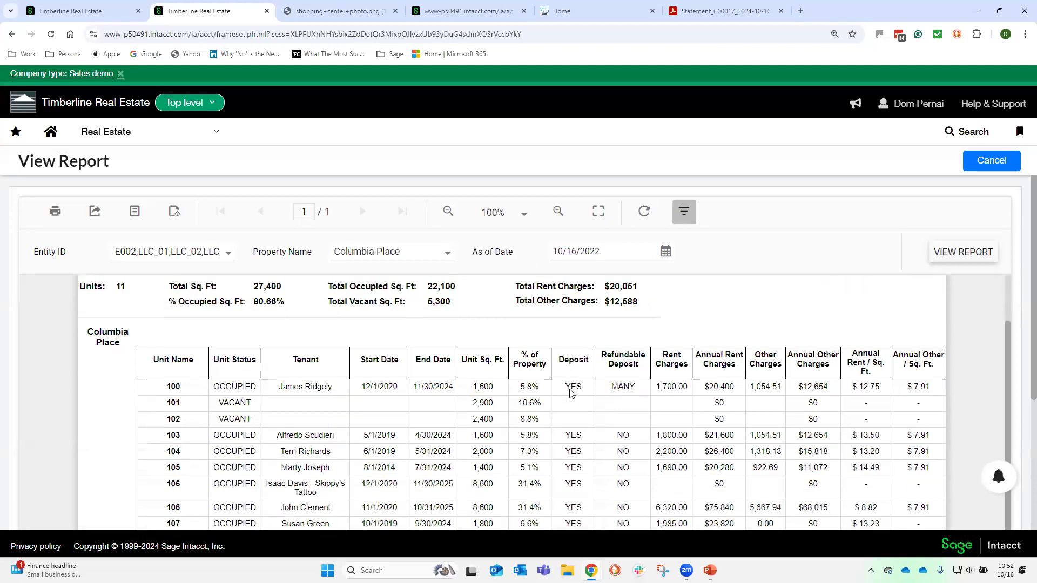
pyautogui.scroll(-1, 570, 389)
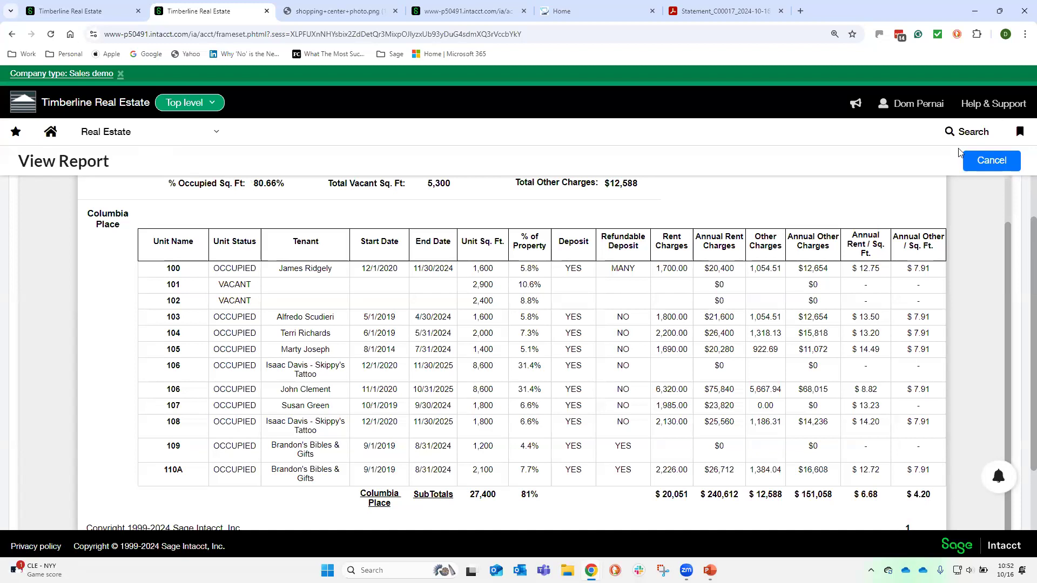
pyautogui.scroll(5, 704, 207)
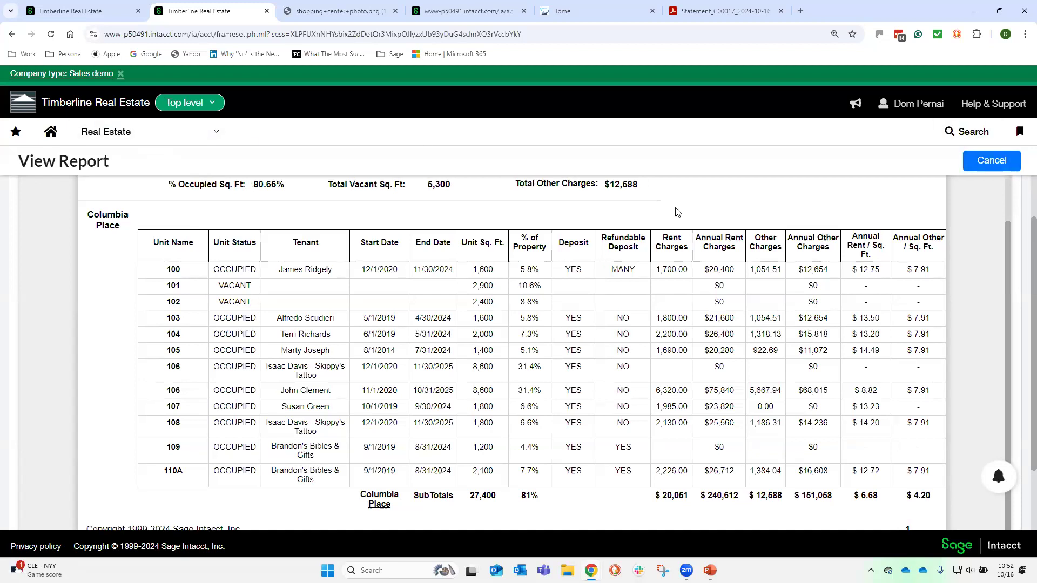
pyautogui.click(96, 212)
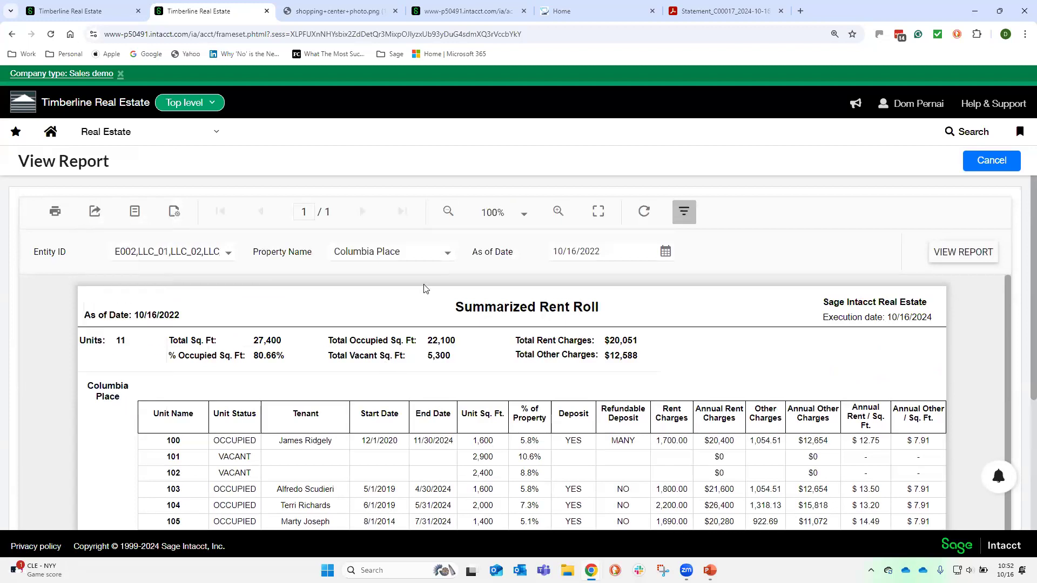
pyautogui.click(992, 161)
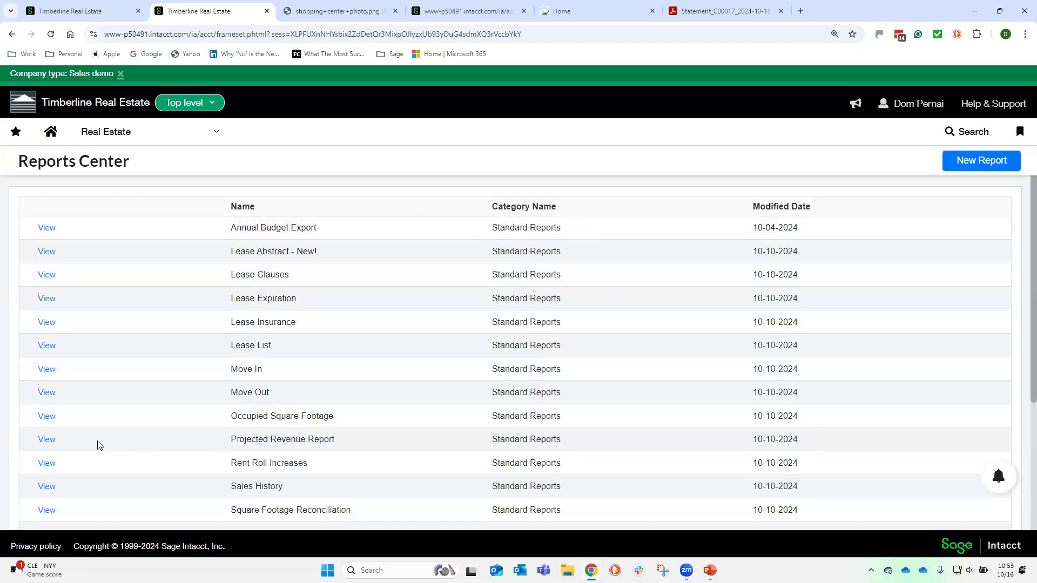
# - Open the Projected Revenue Report and select Columbia Place as its only property
pyautogui.click(43, 439)
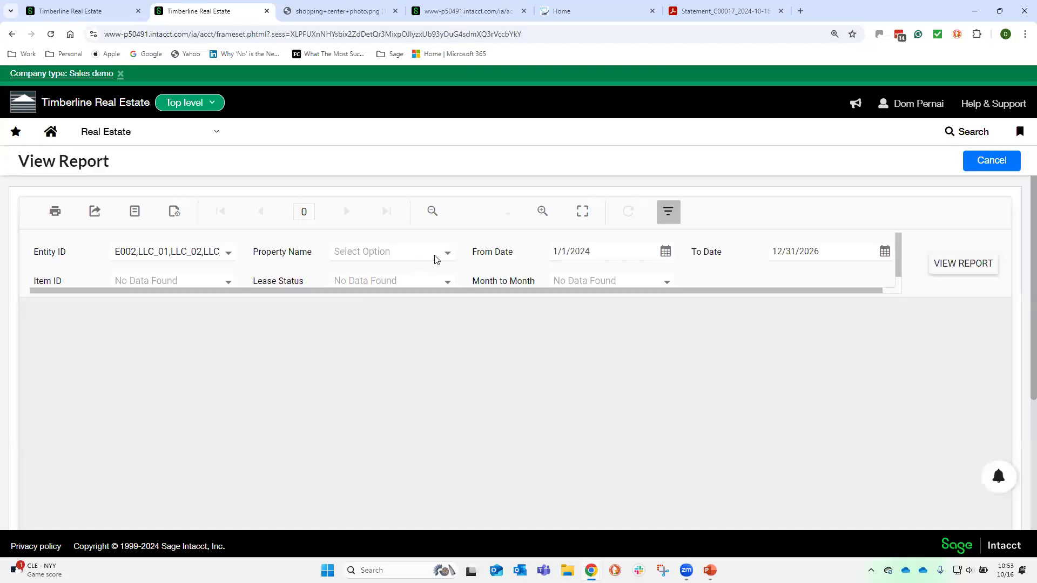
pyautogui.click(445, 255)
pyautogui.scroll(-1, 407, 303)
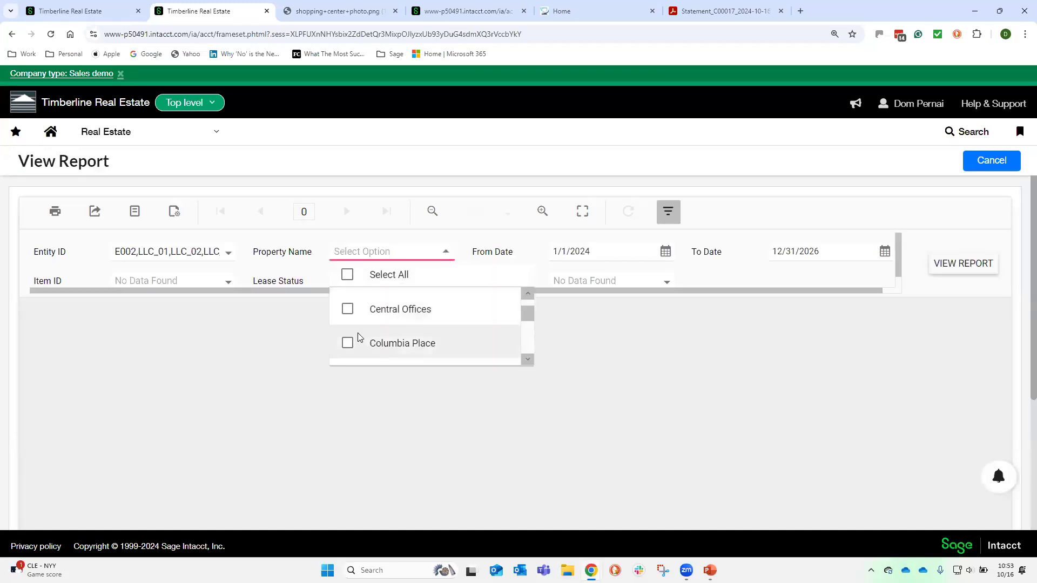
pyautogui.click(348, 343)
pyautogui.click(625, 340)
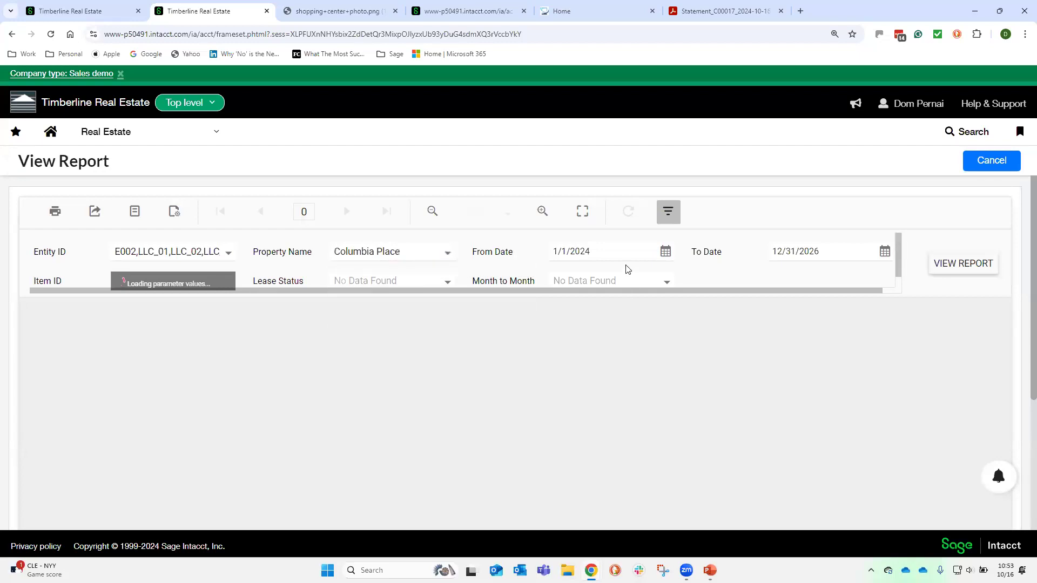
# - Set the report's date range from 1/1/2025 to 12/31/2025
pyautogui.click(615, 253)
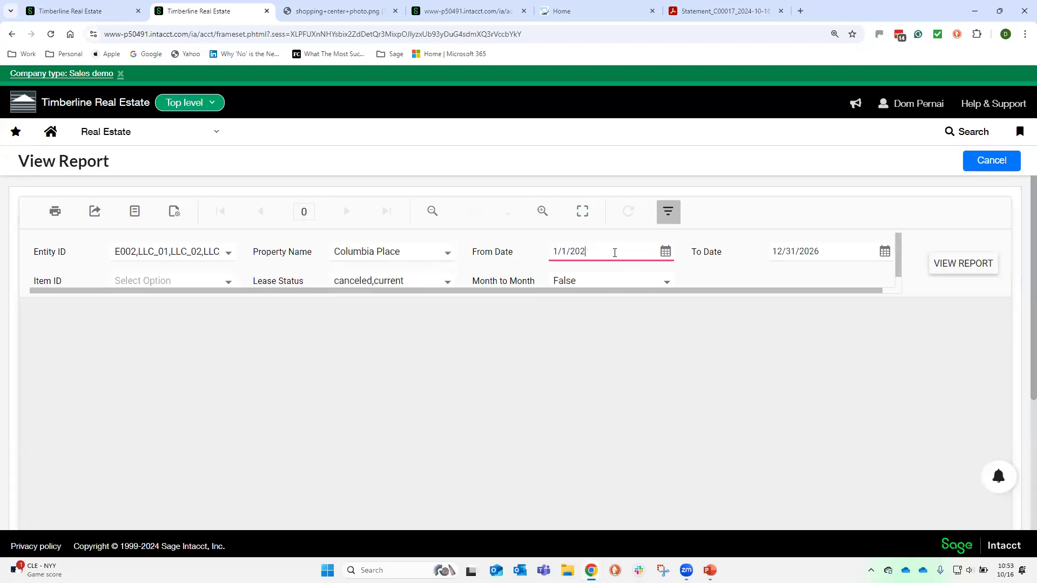
pyautogui.press('Tab')
pyautogui.press('End')
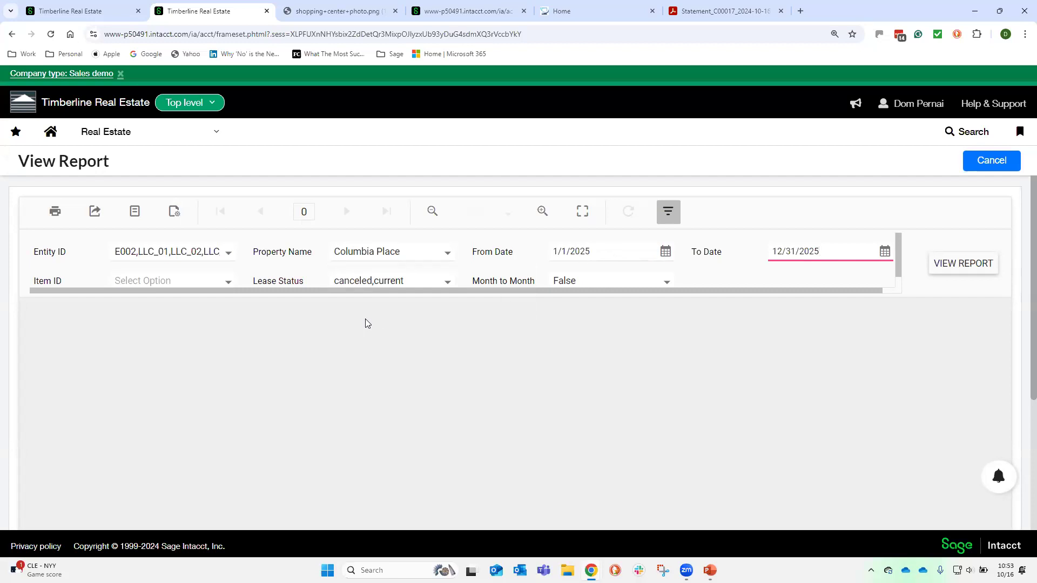
# - Include all item IDs in the Projected Revenue Report and run it
pyautogui.click(171, 277)
pyautogui.click(158, 282)
pyautogui.click(158, 286)
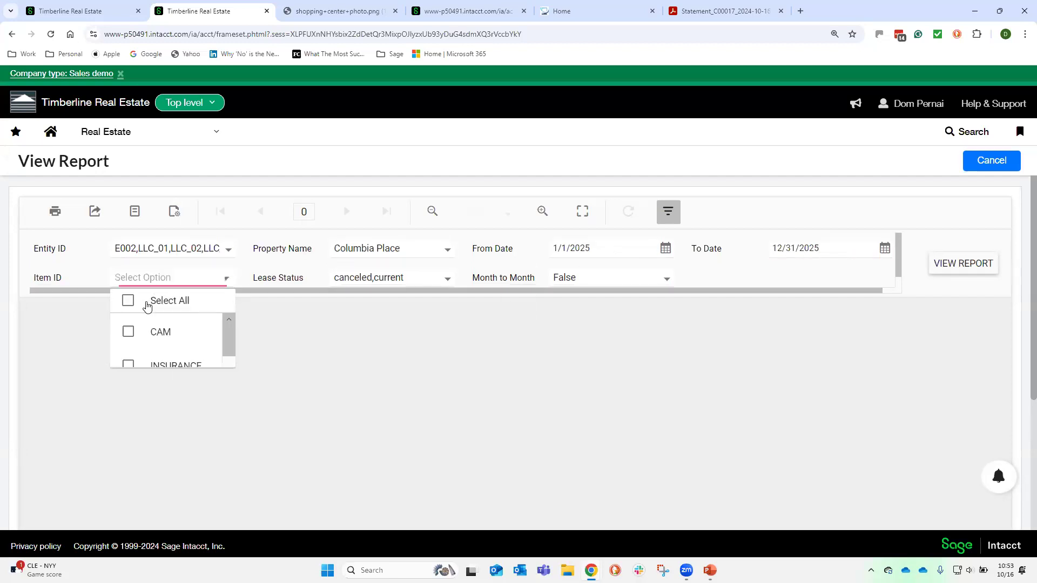
pyautogui.click(142, 301)
pyautogui.click(322, 338)
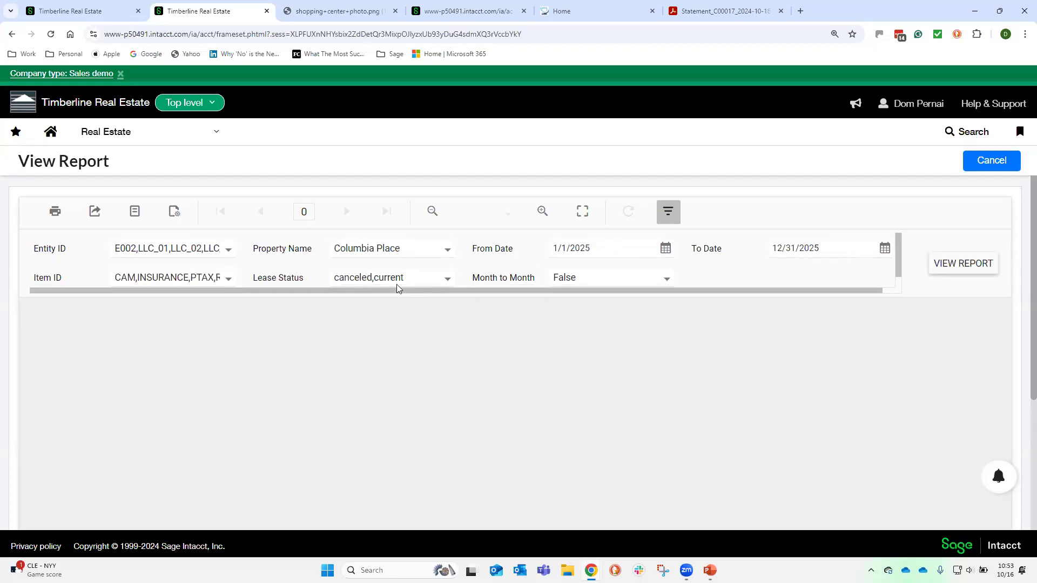
pyautogui.click(961, 264)
# - Review the projected monthly charges for Columbia Place's leases JOH-001 and SKI-001 against their lease end dates
pyautogui.scroll(-1, 799, 374)
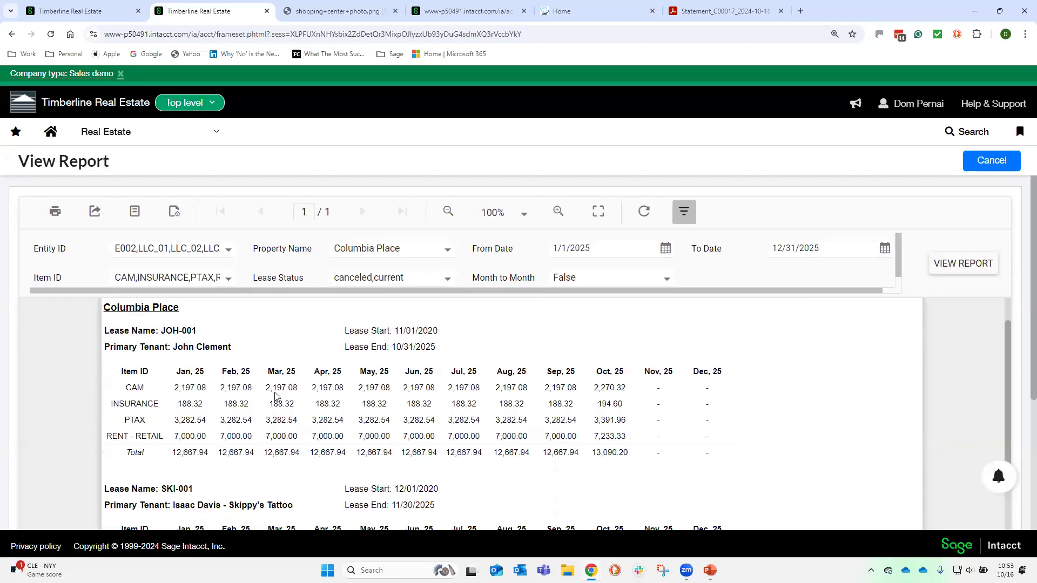
pyautogui.doubleClick(400, 351)
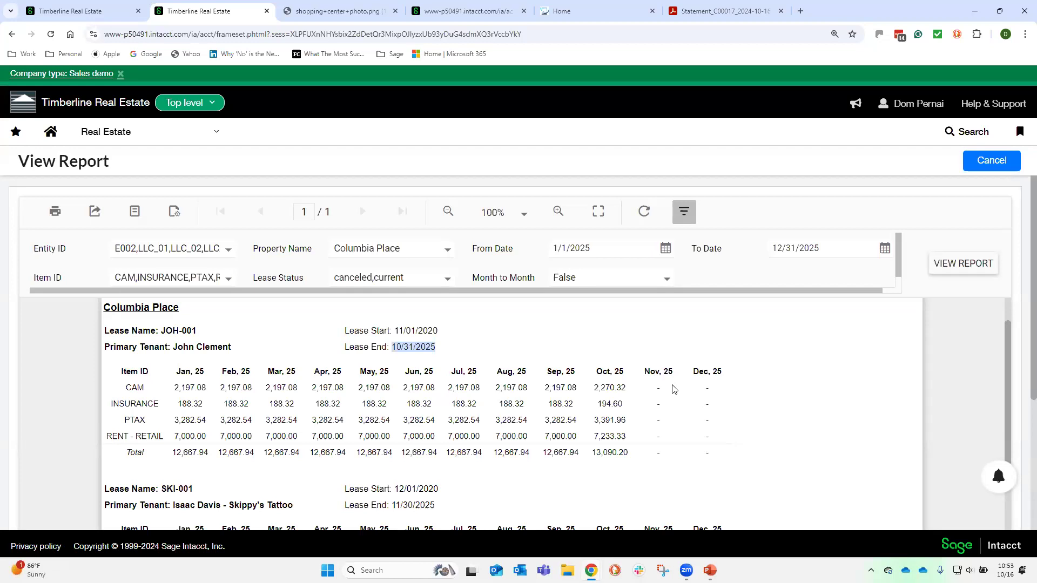
pyautogui.scroll(-2, 670, 388)
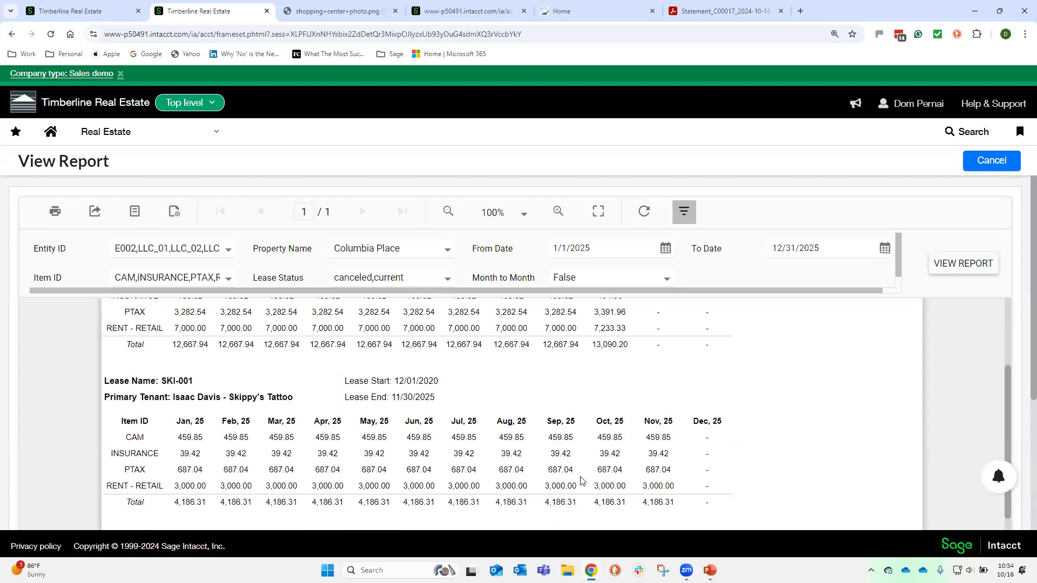
# - Switch to the PowerPoint slide show and advance to the Polling Question #3 slide
pyautogui.moveTo(709, 570)
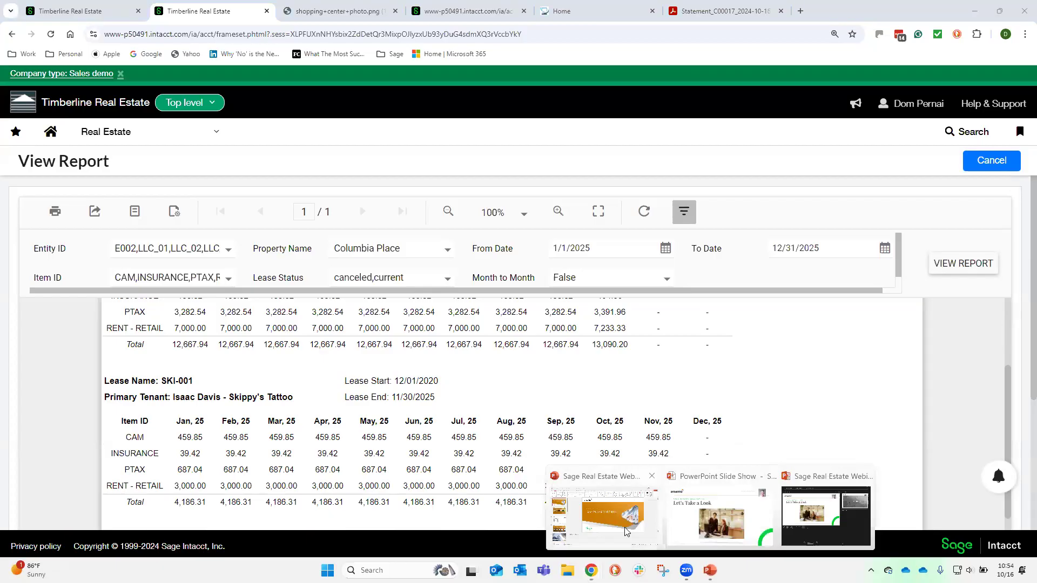
pyautogui.click(826, 516)
pyautogui.click(765, 400)
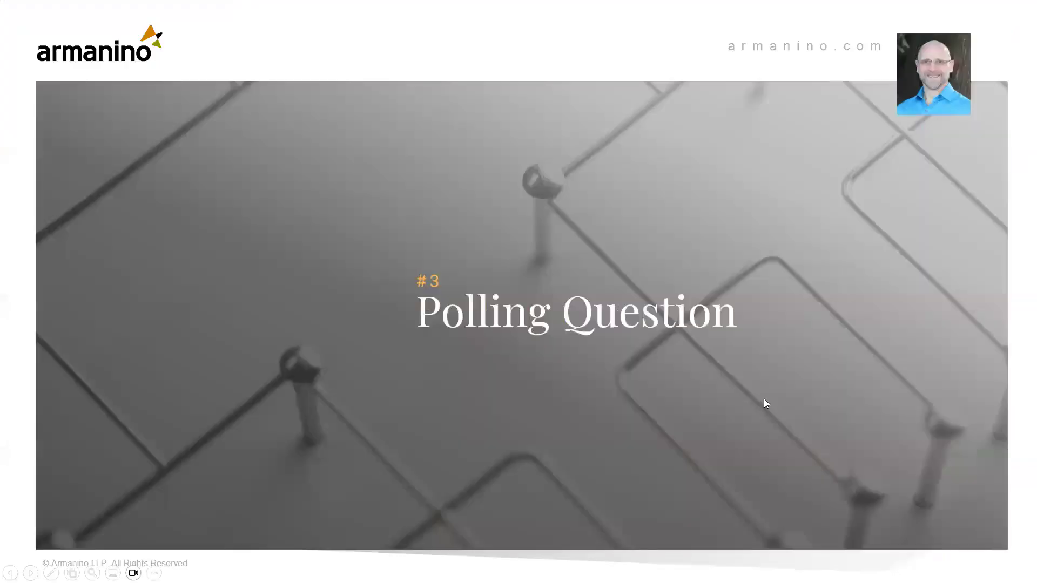